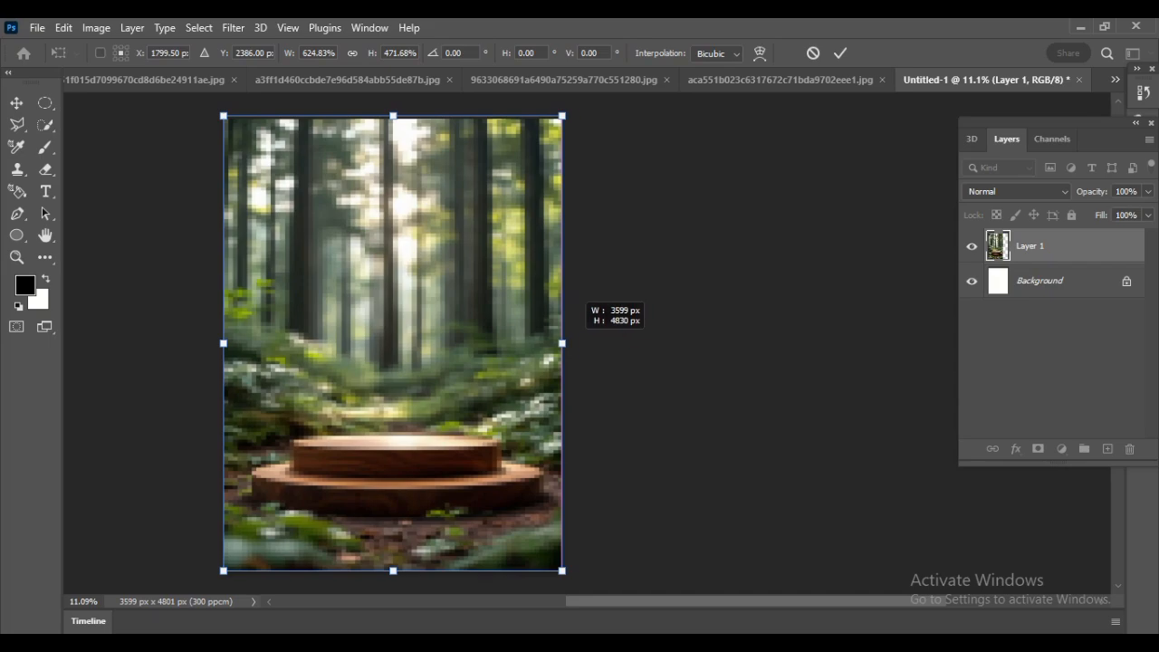
Apply the transform that scales the forest podium image to fill the canvas
click(840, 53)
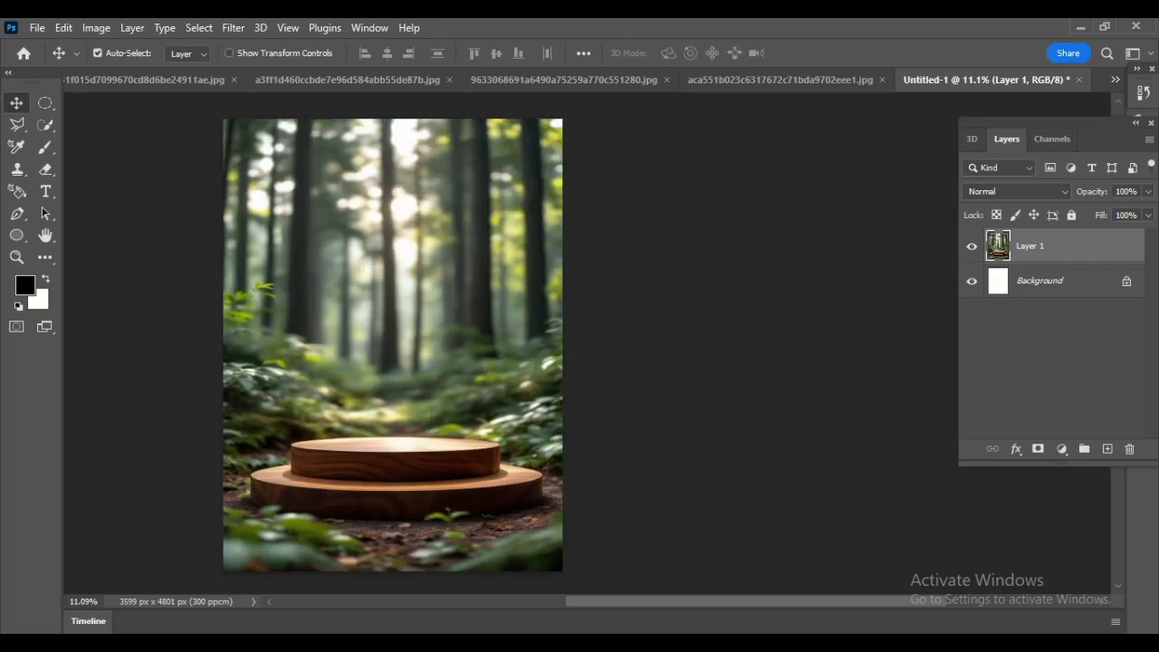
scroll(425, 344, left, 3)
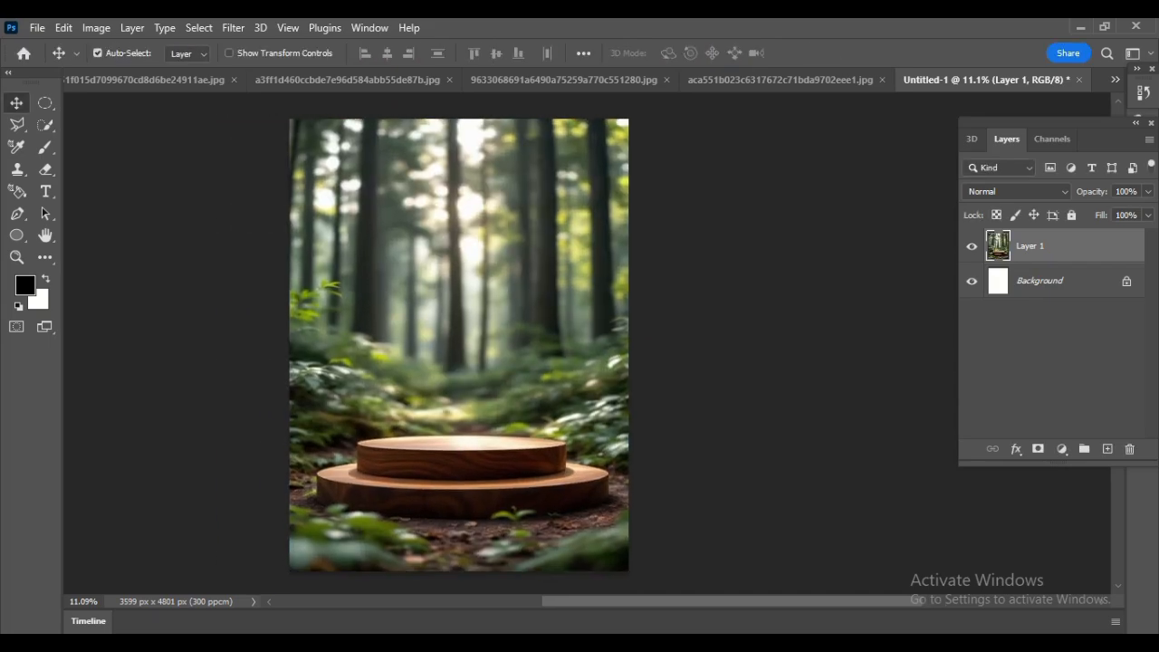
Bring the mossy forest image with the log into the Untitled-1 composition as a new layer
click(1115, 79)
click(969, 216)
drag(815, 80, 828, 129)
drag(833, 353, 488, 385)
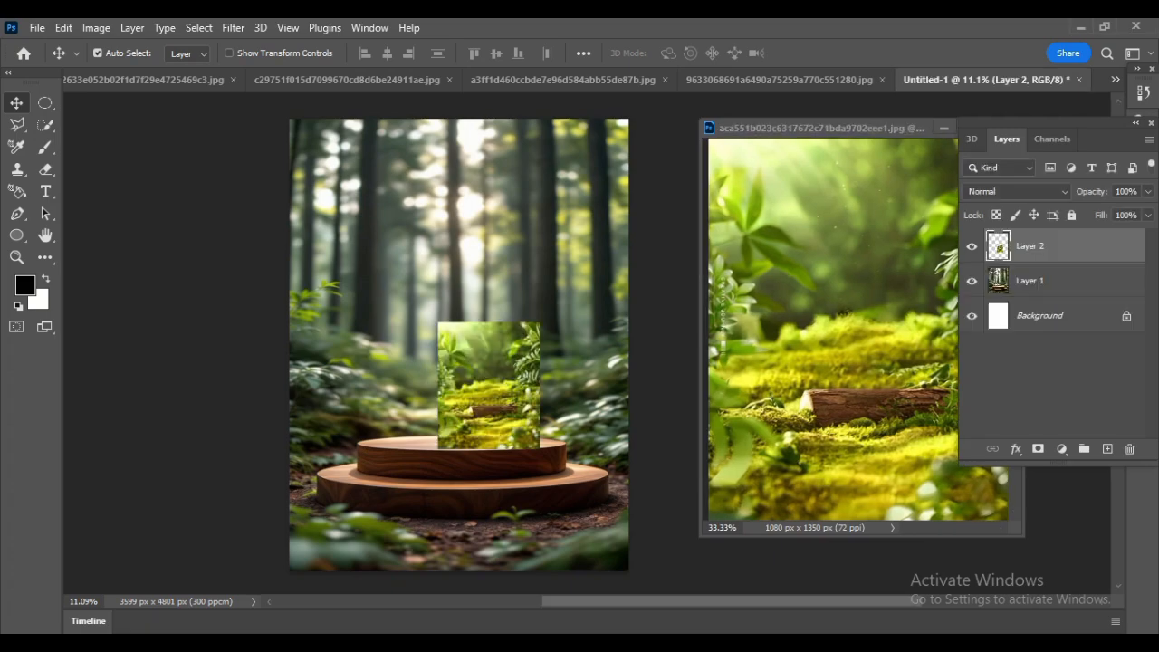
drag(842, 130, 639, 155)
click(812, 155)
Scale the moss image up to cover the entire canvas
drag(488, 385, 341, 506)
key(ctrl+t)
drag(390, 444, 656, 111)
mouse_move(503, 376)
mouse_down()
mouse_move(511, 380)
mouse_move(233, 380)
mouse_move(471, 371)
mouse_move(501, 391)
mouse_up()
key(Return)
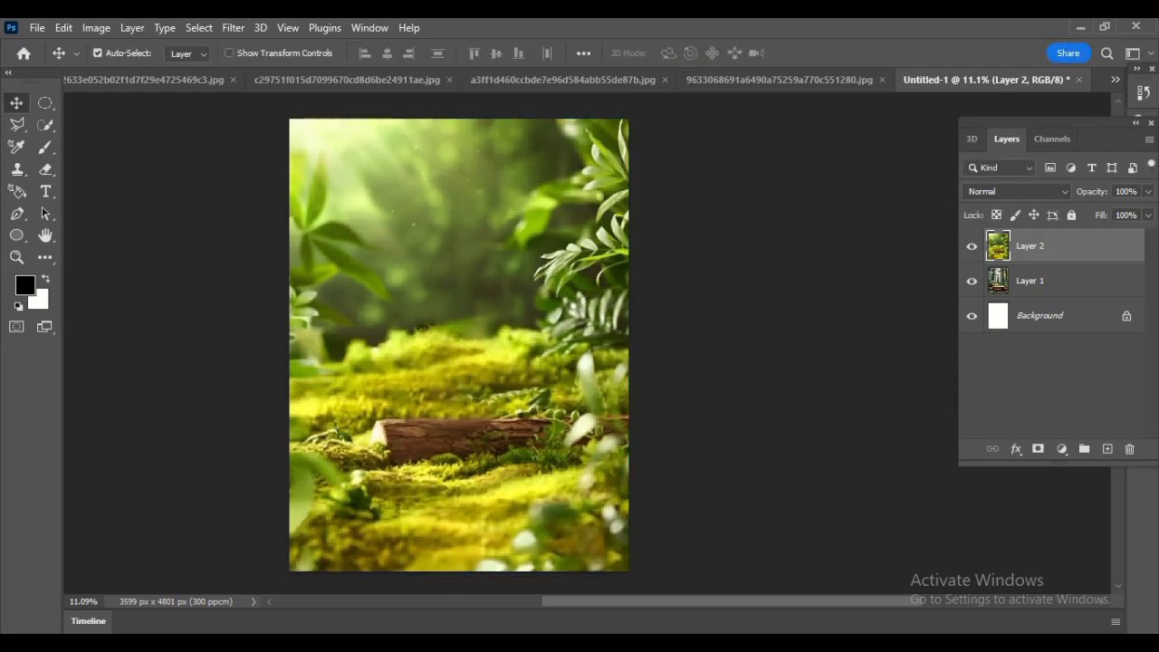
Move the moss layer beneath the forest podium layer and add a layer mask to each of them
key(ctrl+bracketleft)
click(1038, 449)
key(e)
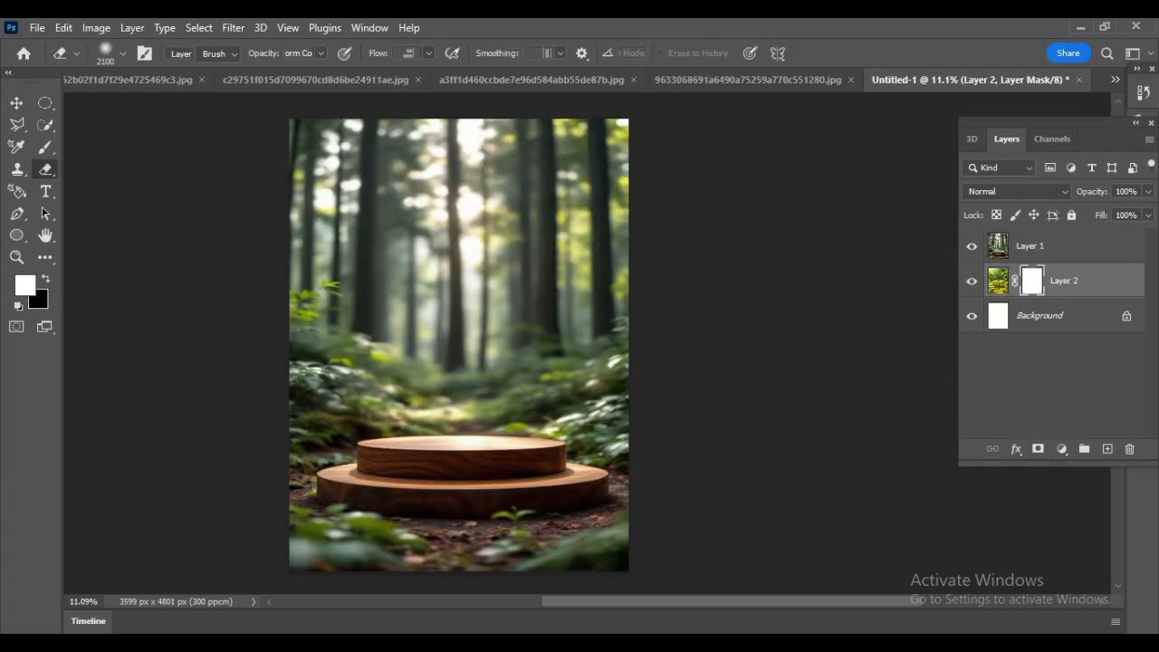
click(1050, 246)
click(1037, 448)
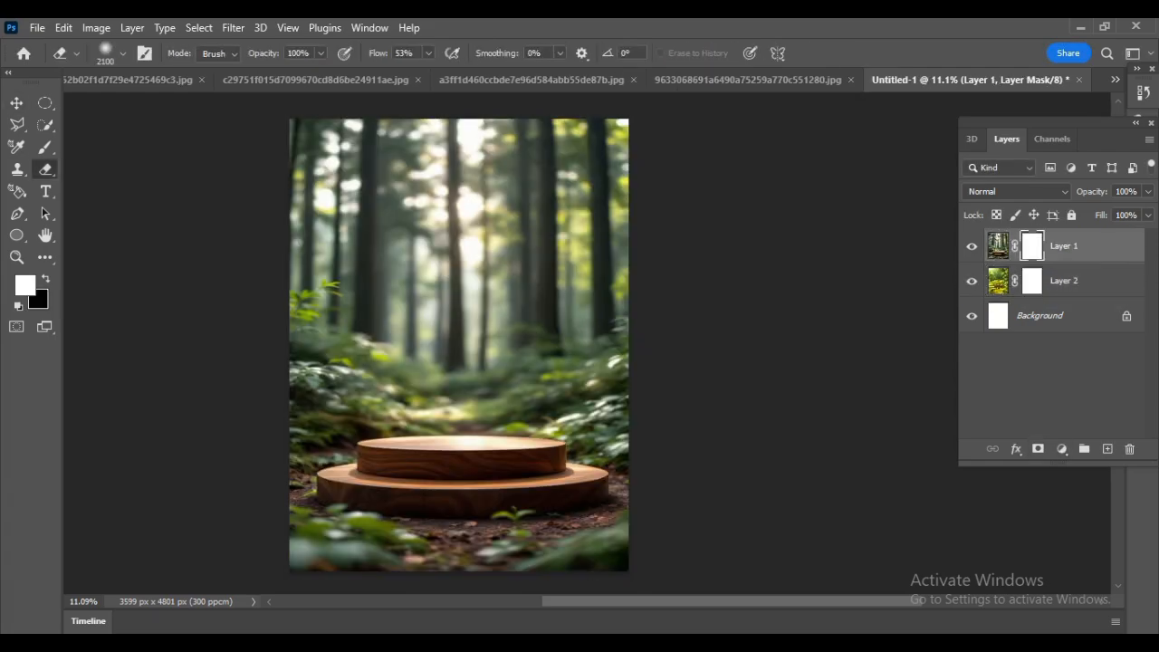
Undo the trial erasing on the forest podium layer's mask and remove the moss layer's mask
mouse_move(277, 127)
mouse_down()
mouse_move(543, 109)
mouse_move(654, 222)
mouse_move(662, 339)
mouse_up()
key(ctrl+z)
key(ctrl+z)
key(ctrl+shift+z)
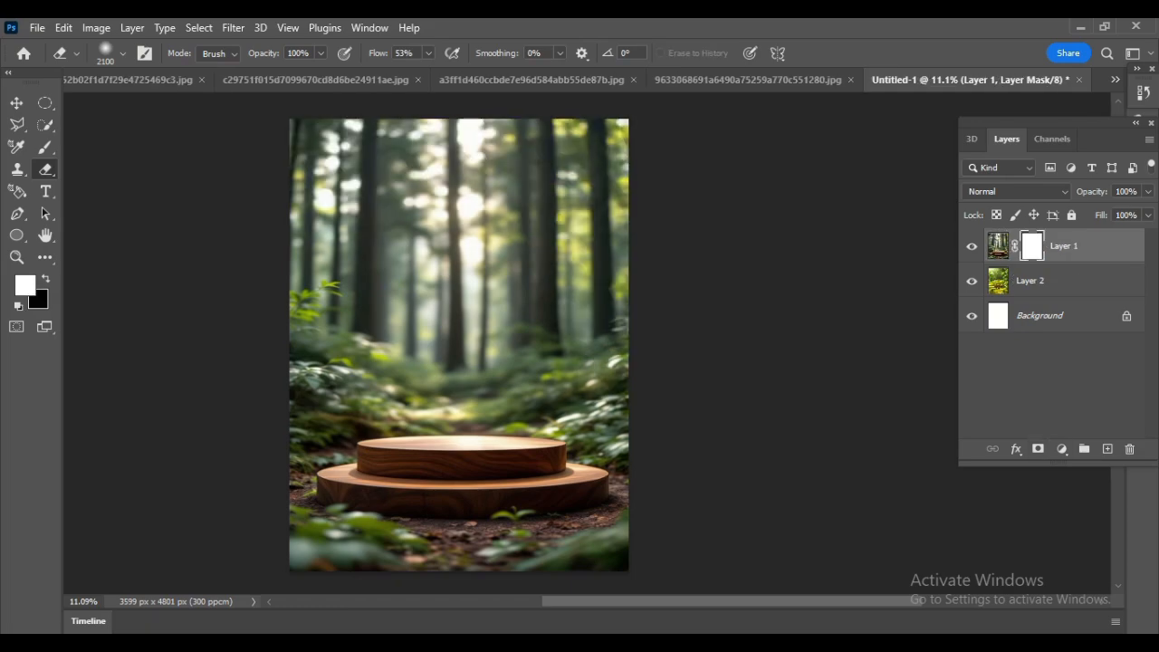
Erase the forest podium layer's mask along the image's right, left and top edges with a 1000 px soft eraser, undoing excess strokes
mouse_move(633, 127)
mouse_down()
mouse_move(625, 425)
mouse_move(624, 344)
mouse_up()
drag(604, 267, 597, 135)
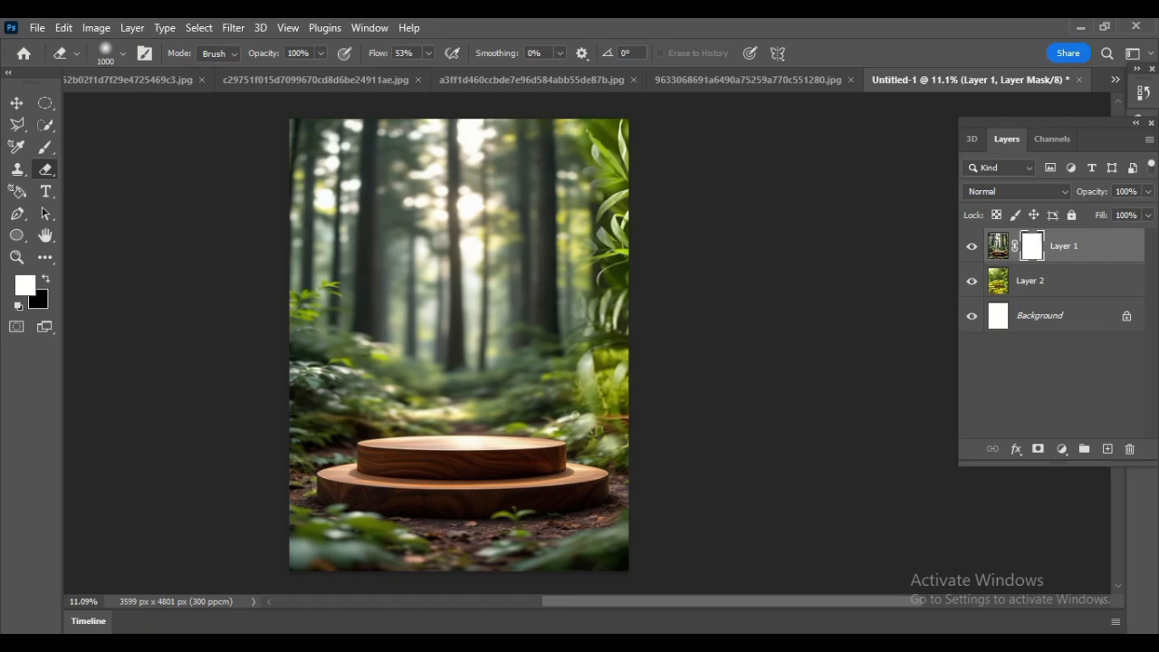
mouse_move(398, 127)
mouse_down()
mouse_move(299, 181)
mouse_move(294, 398)
mouse_move(317, 452)
mouse_move(389, 398)
mouse_move(561, 398)
mouse_up()
key(ctrl+z)
key(ctrl+z)
key(ctrl+z)
key(ctrl+z)
key(ctrl+z)
key(ctrl+z)
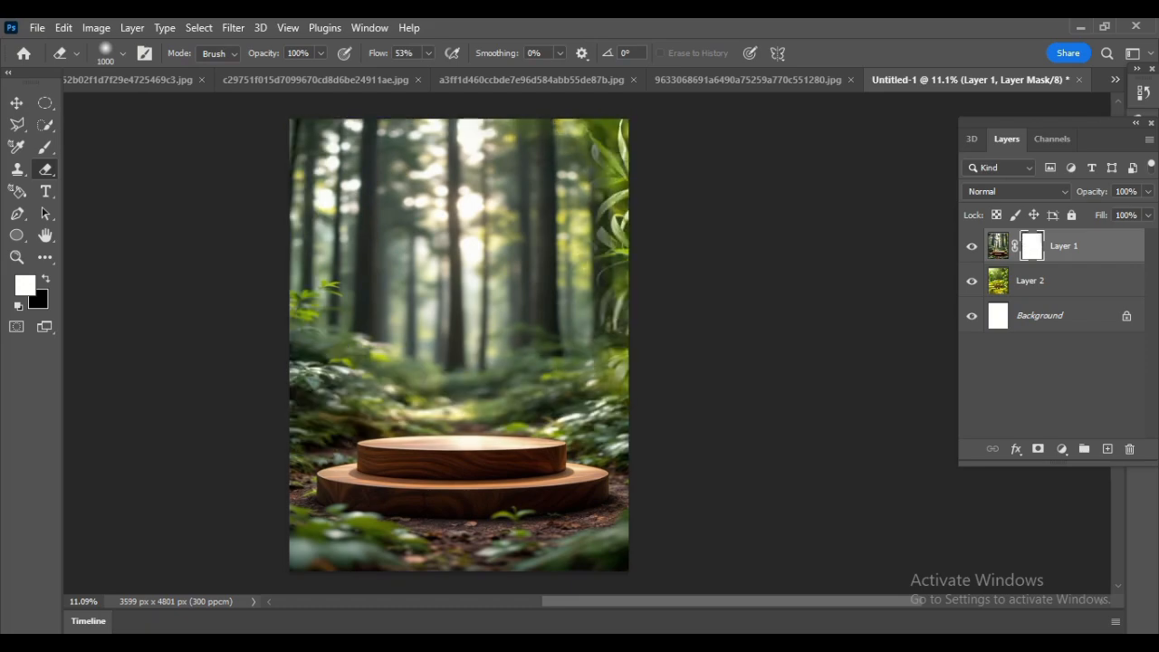
drag(308, 444, 312, 326)
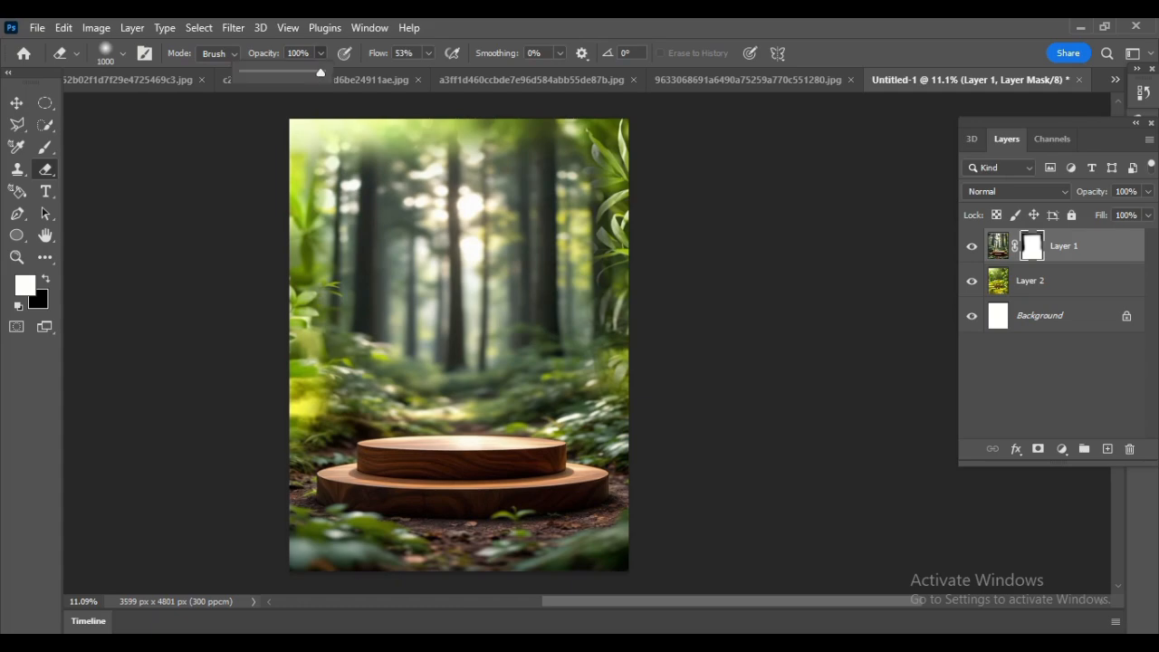
Set the eraser opacity to 42% and partly erase the forest mask behind the podium, reducing the brush to 600 px
drag(320, 53, 272, 77)
mouse_move(344, 398)
mouse_down()
mouse_move(598, 390)
mouse_move(616, 444)
mouse_up()
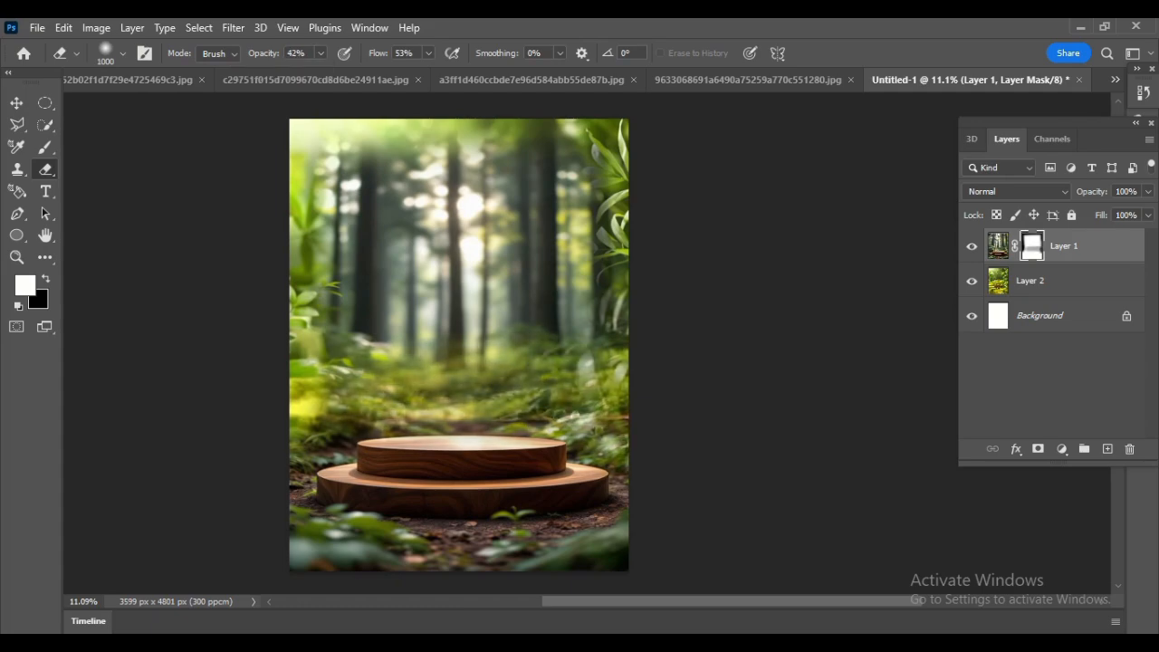
key(bracketleft)
key(bracketleft)
key(bracketleft)
key(bracketleft)
mouse_move(593, 398)
mouse_down()
mouse_move(493, 376)
mouse_move(367, 380)
mouse_up()
Restore the eraser to 100% opacity, erase the forest mask from the podium up to the tree line, and merge Layer 1 with Layer 2
drag(320, 52, 371, 77)
mouse_move(380, 398)
mouse_down()
mouse_move(475, 398)
mouse_move(308, 389)
mouse_up()
drag(353, 448, 299, 434)
mouse_move(389, 373)
mouse_down()
mouse_move(616, 376)
mouse_move(371, 366)
mouse_up()
drag(598, 313, 534, 348)
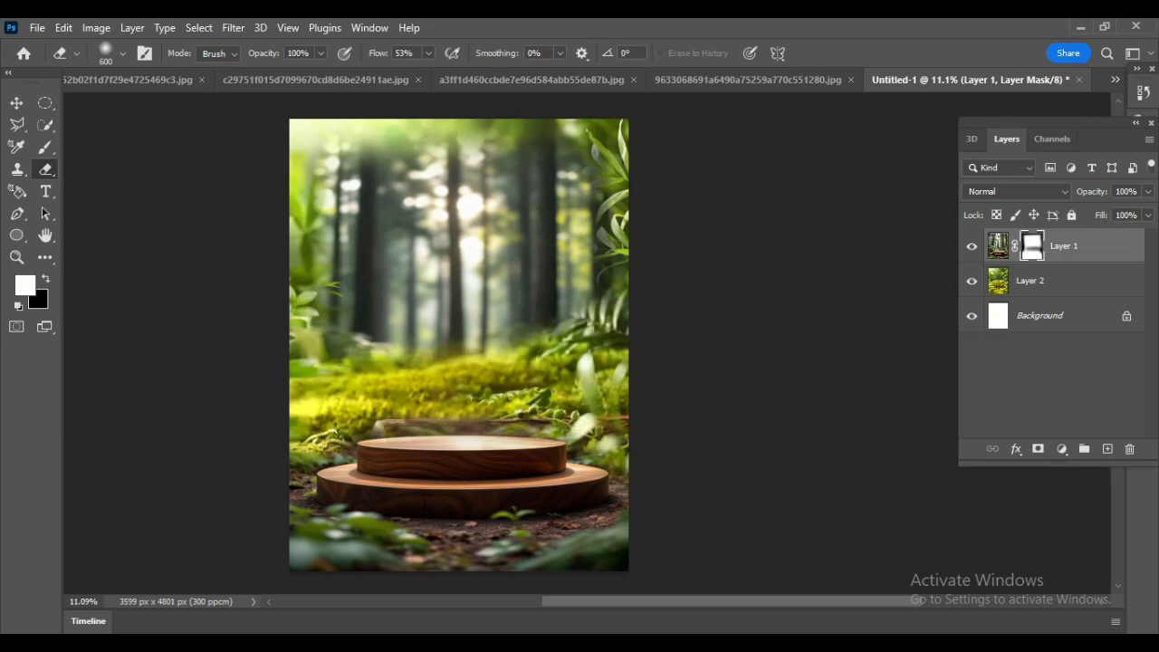
mouse_move(579, 299)
mouse_down()
mouse_move(507, 337)
mouse_move(334, 348)
mouse_up()
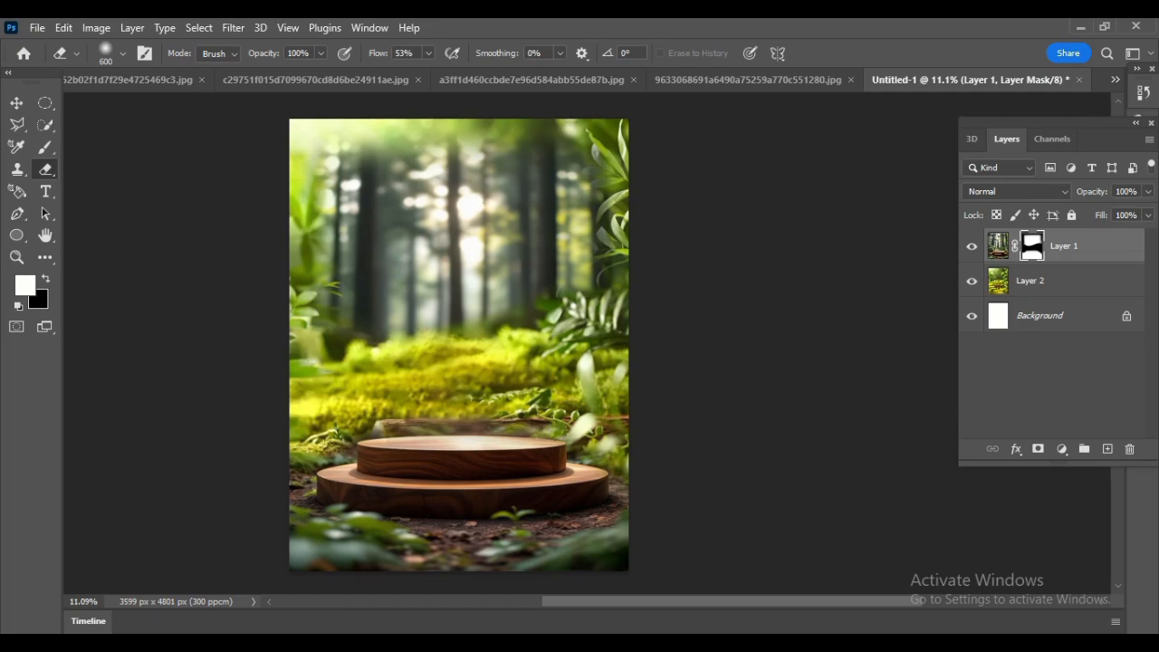
shift+click(1029, 281)
key(ctrl+e)
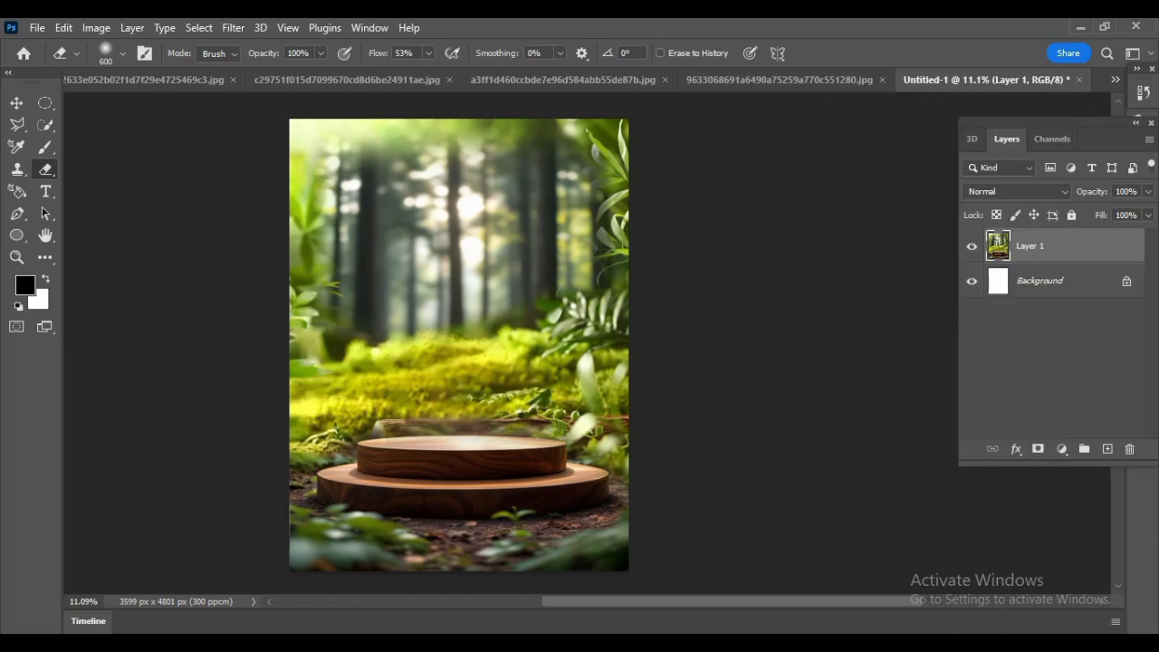
Open the floating rock image and select the rock with Select Subject
click(1115, 80)
click(957, 85)
key(v)
click(198, 27)
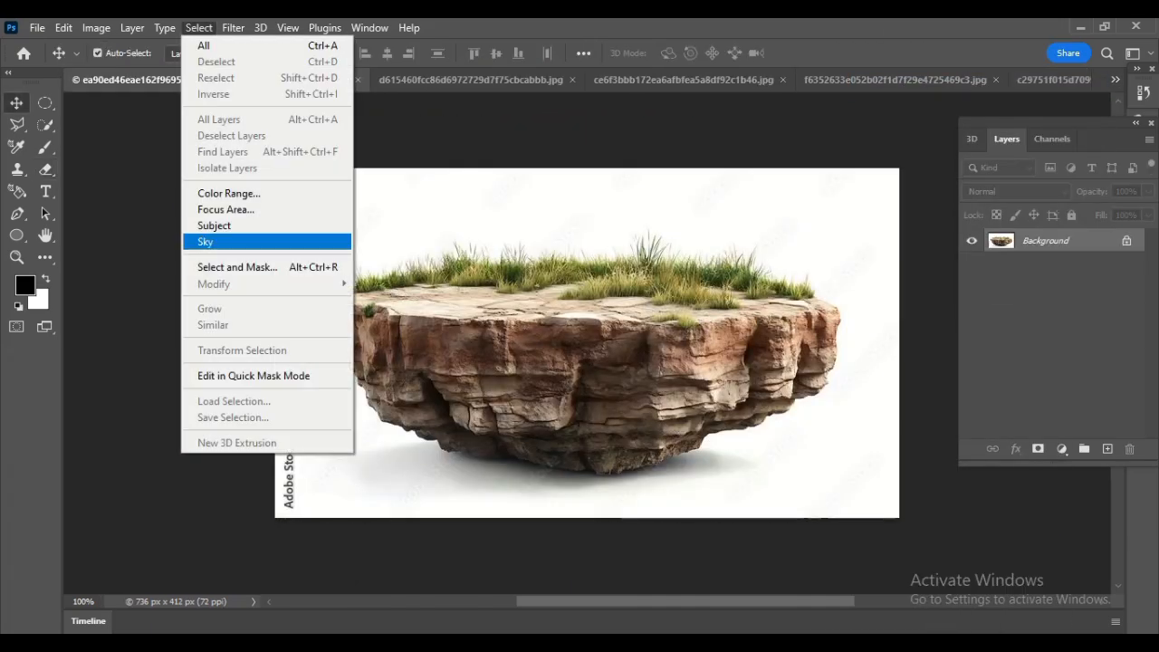
key(Escape)
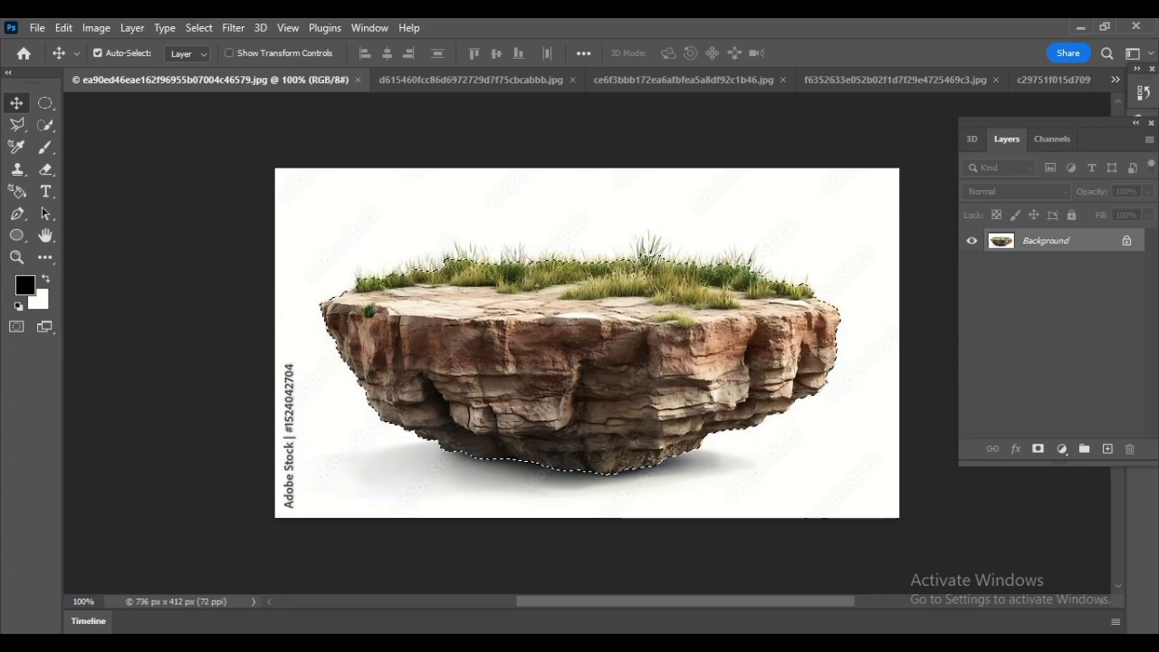
Look through the other open source images to find the next element for the composition
key(ctrl+shift+Tab)
click(1115, 79)
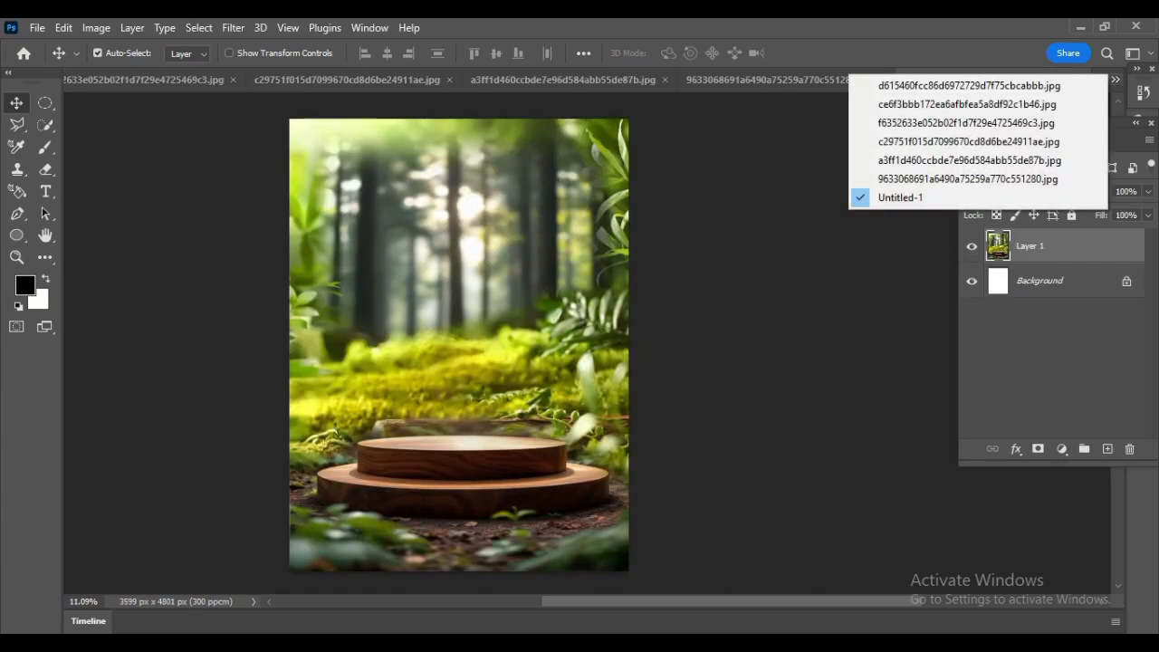
click(978, 179)
click(1116, 80)
click(973, 160)
click(1116, 80)
click(973, 86)
click(1115, 79)
click(973, 104)
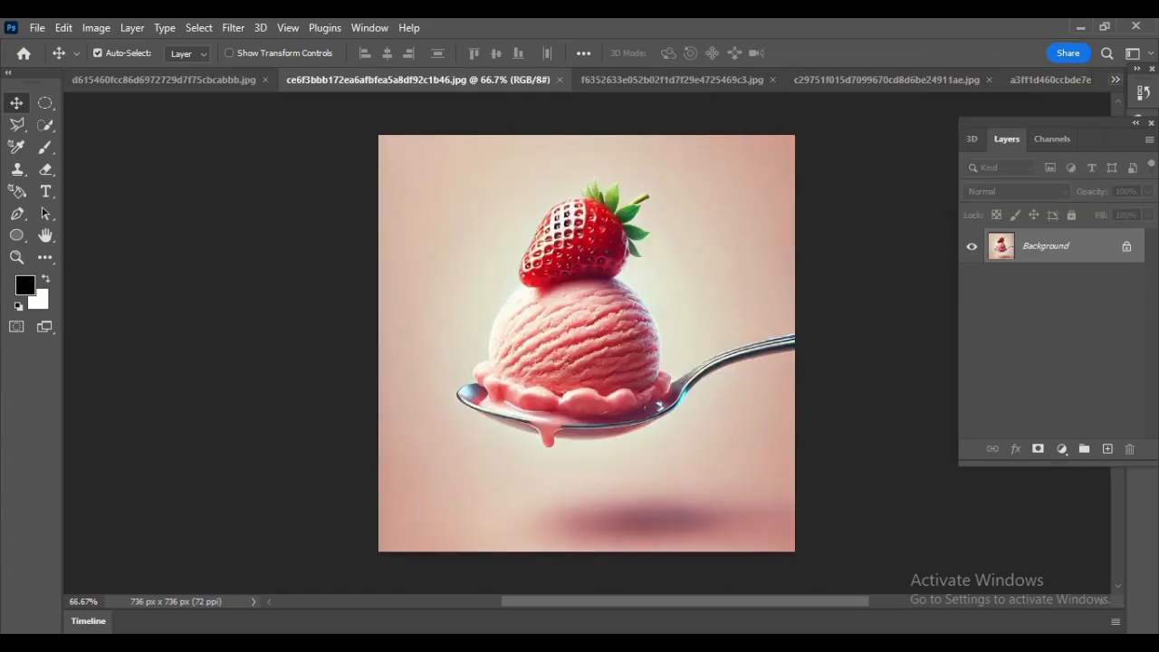
click(1115, 80)
click(978, 161)
Open the whole strawberry image and select its red body without the leaves using the Quick Selection tool
click(1115, 80)
click(977, 140)
key(w)
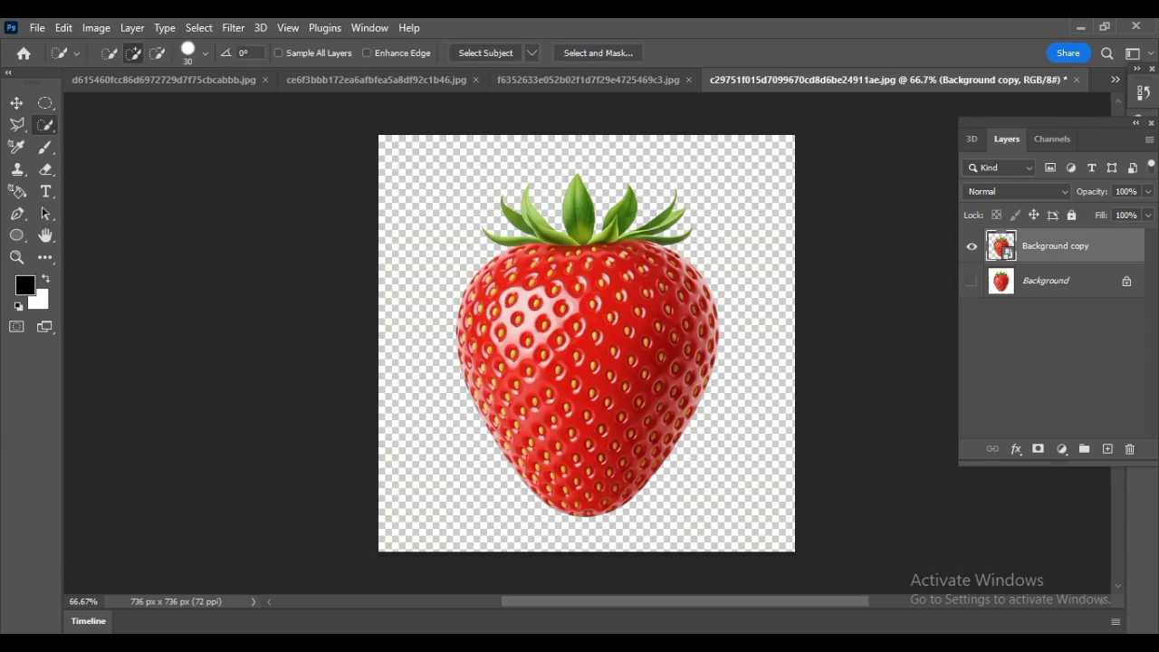
drag(543, 271, 517, 317)
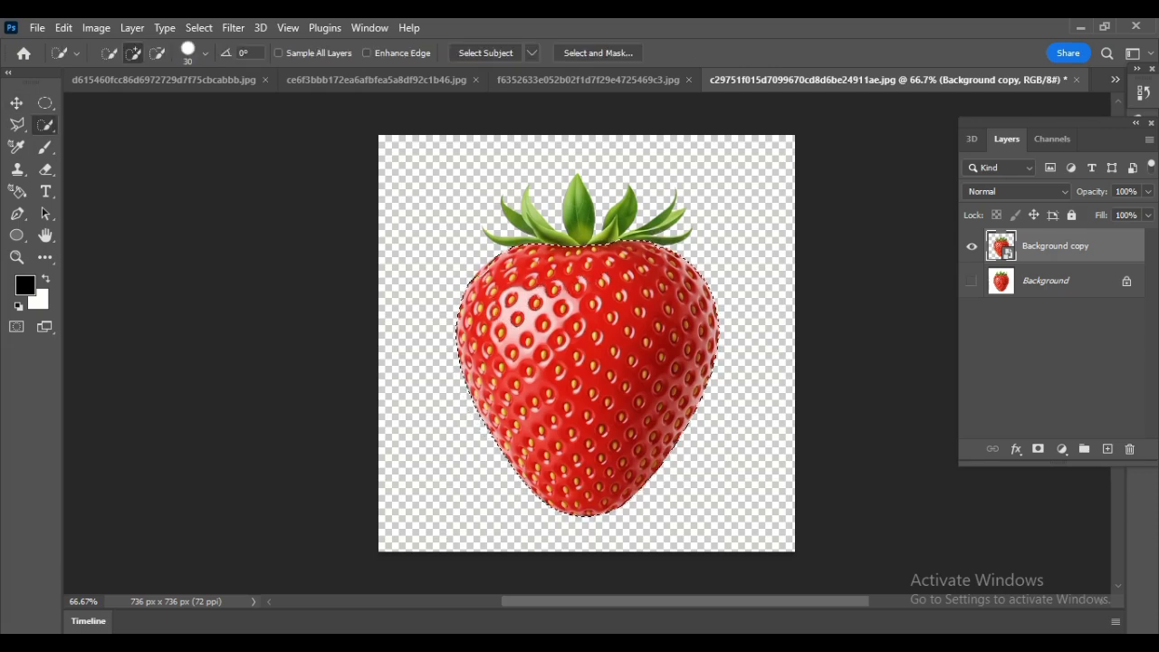
key(ctrl+j)
click(971, 280)
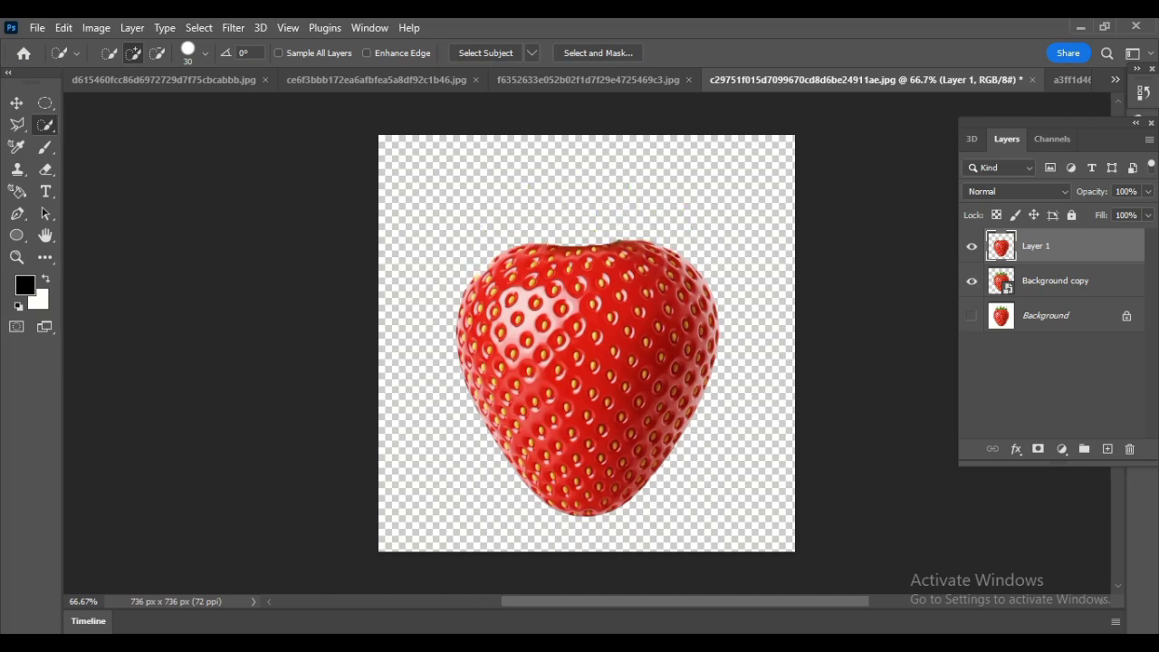
click(971, 281)
key(ctrl+z)
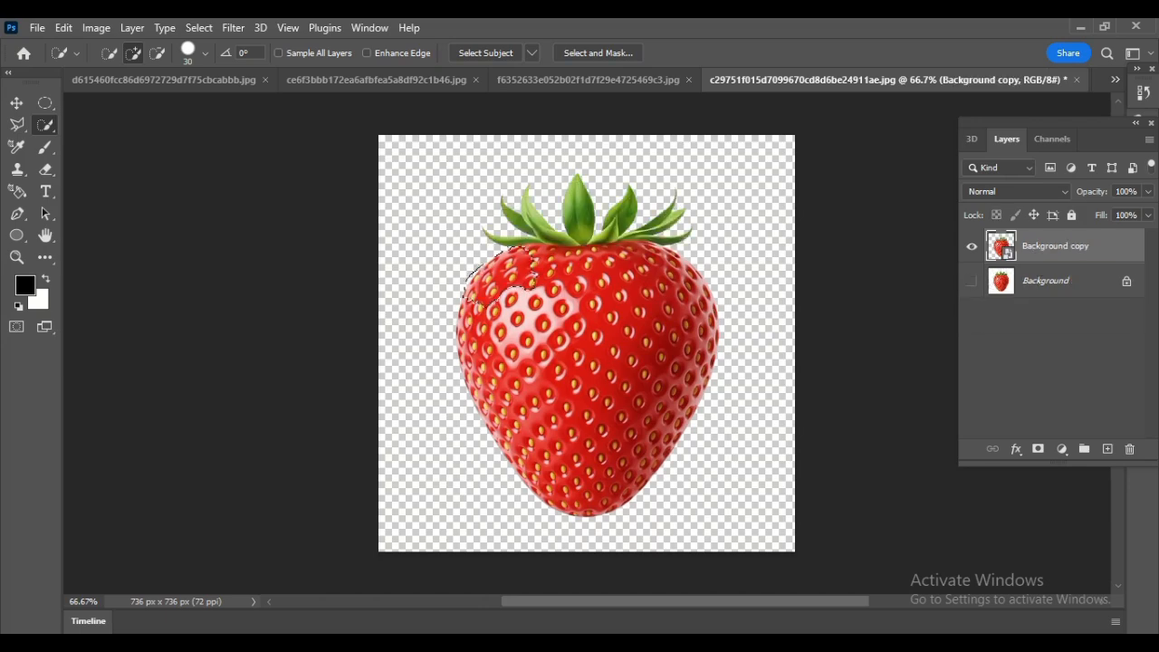
Restore the selection of the strawberry's red body and copy it to a new layer
key(ctrl+shift+z)
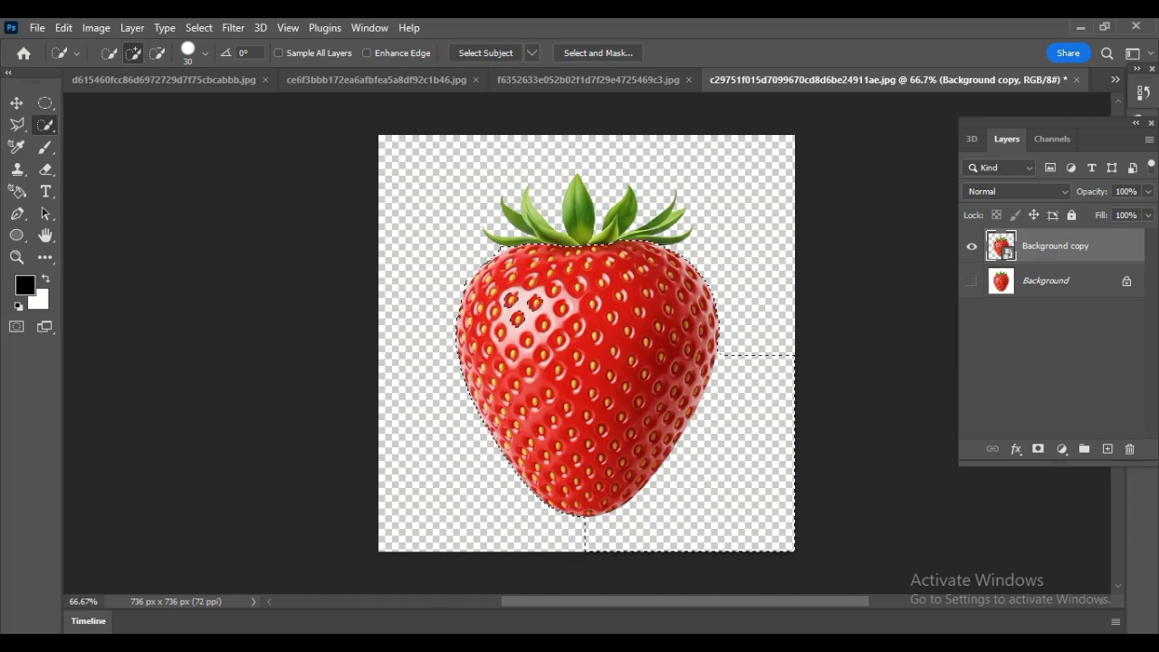
key(ctrl+shift+z)
key(ctrl+j)
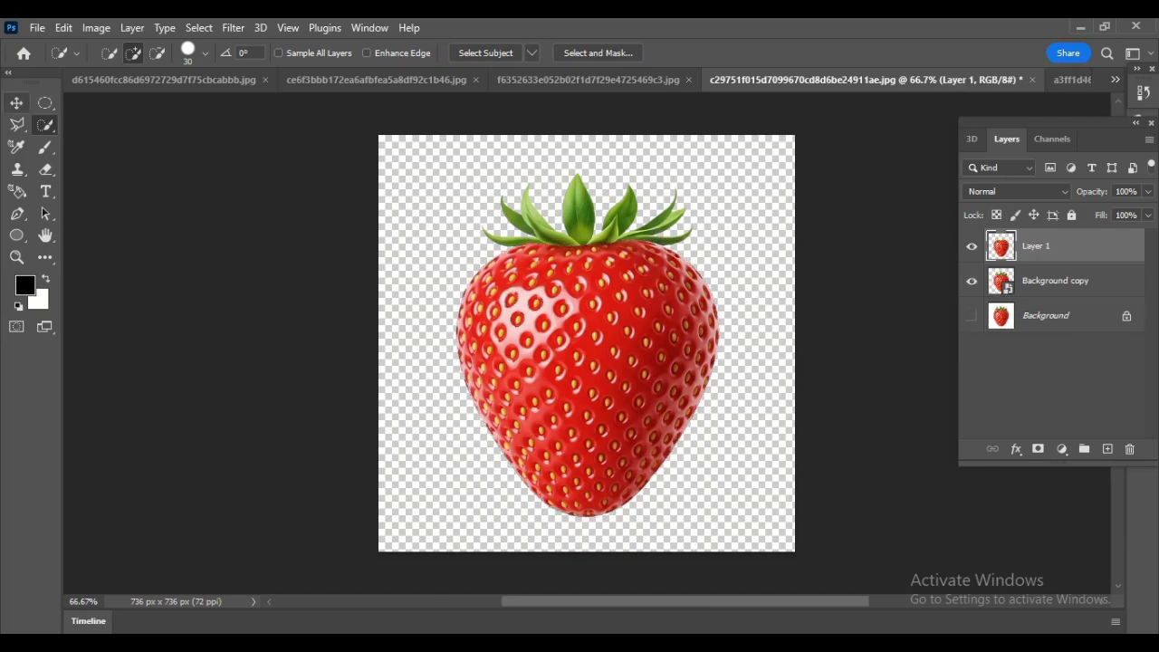
Bring the cut-out strawberry body into the Untitled-1 composition as a new layer
key(v)
drag(866, 79, 832, 128)
click(1115, 79)
click(944, 176)
drag(820, 330, 630, 248)
Scale the strawberry to 424.57% above the podium and flip it vertically
key(ctrl+t)
drag(554, 364, 475, 362)
right_click(495, 277)
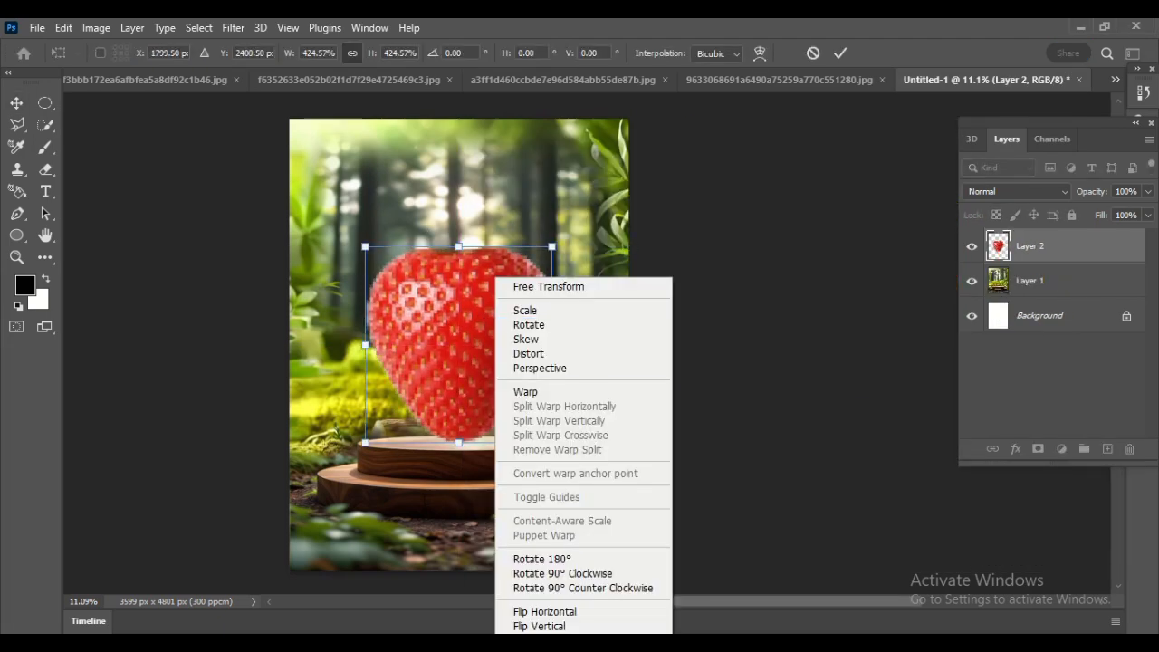
click(539, 626)
Enlarge the flipped strawberry to about 476.5% and rest its wide end on the wooden podium
drag(479, 360, 479, 357)
drag(552, 246, 573, 222)
drag(490, 342, 478, 343)
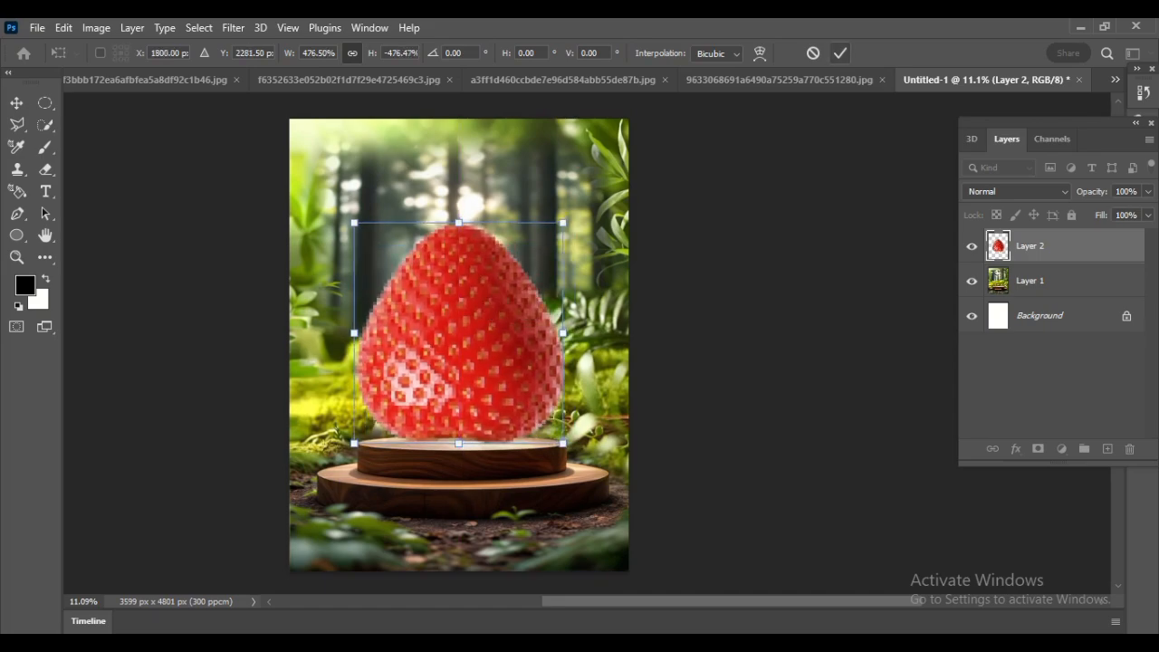
click(840, 53)
drag(465, 384, 466, 387)
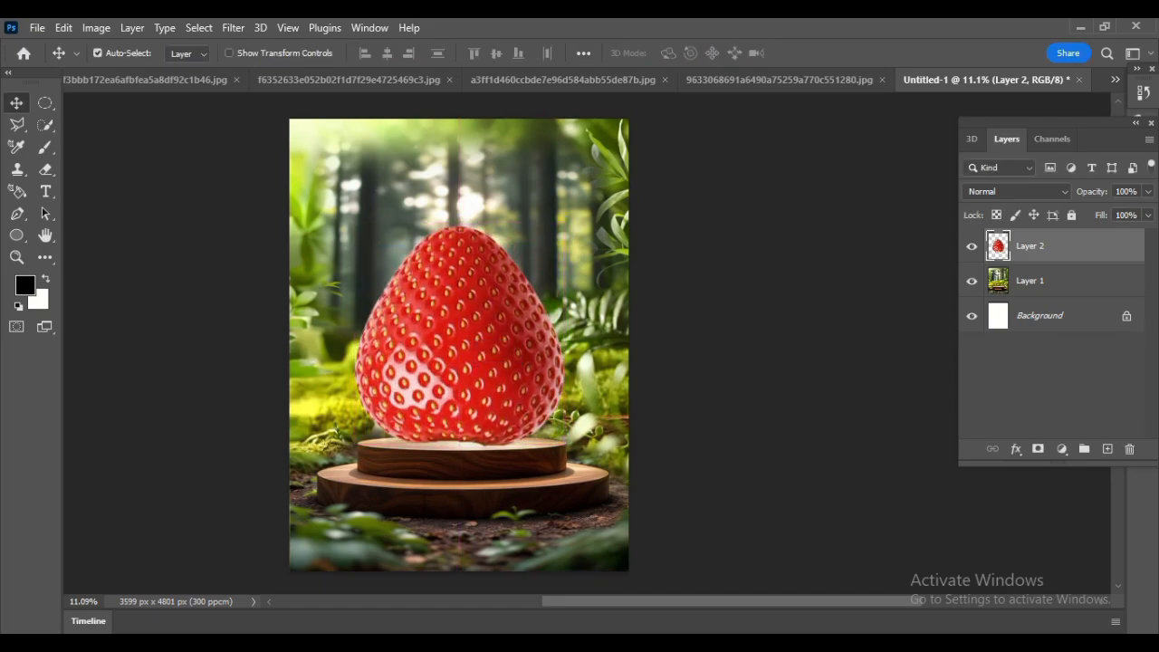
Outline the green leaves in the strawberry source image with the Polygonal Lasso tool
click(691, 580)
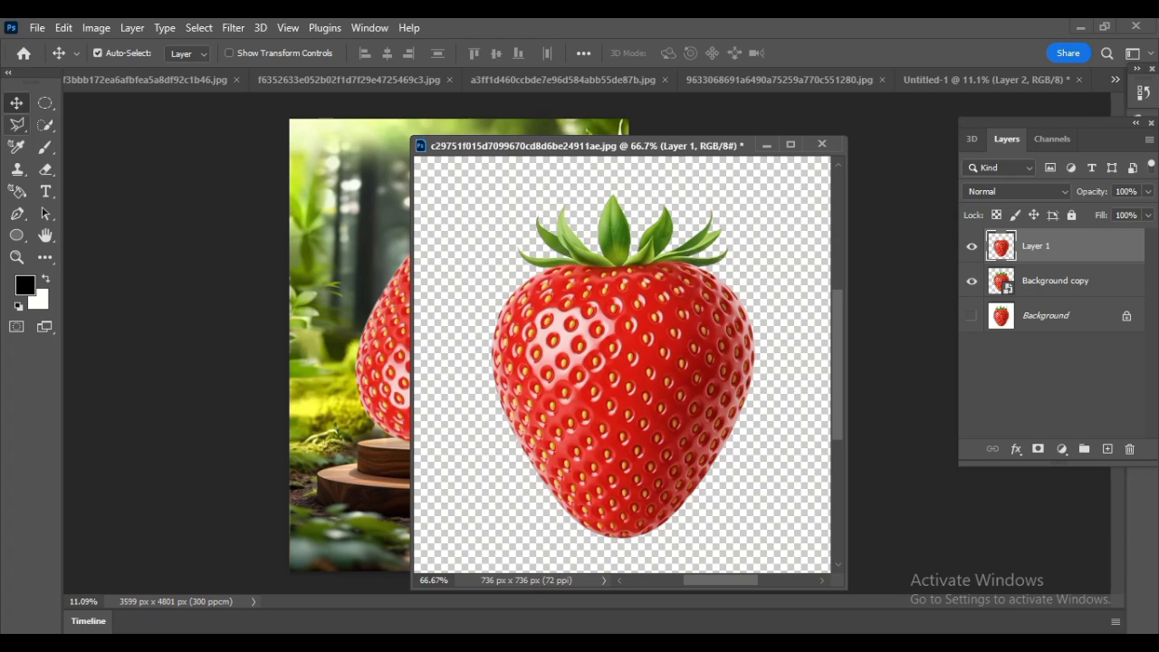
click(16, 125)
click(467, 203)
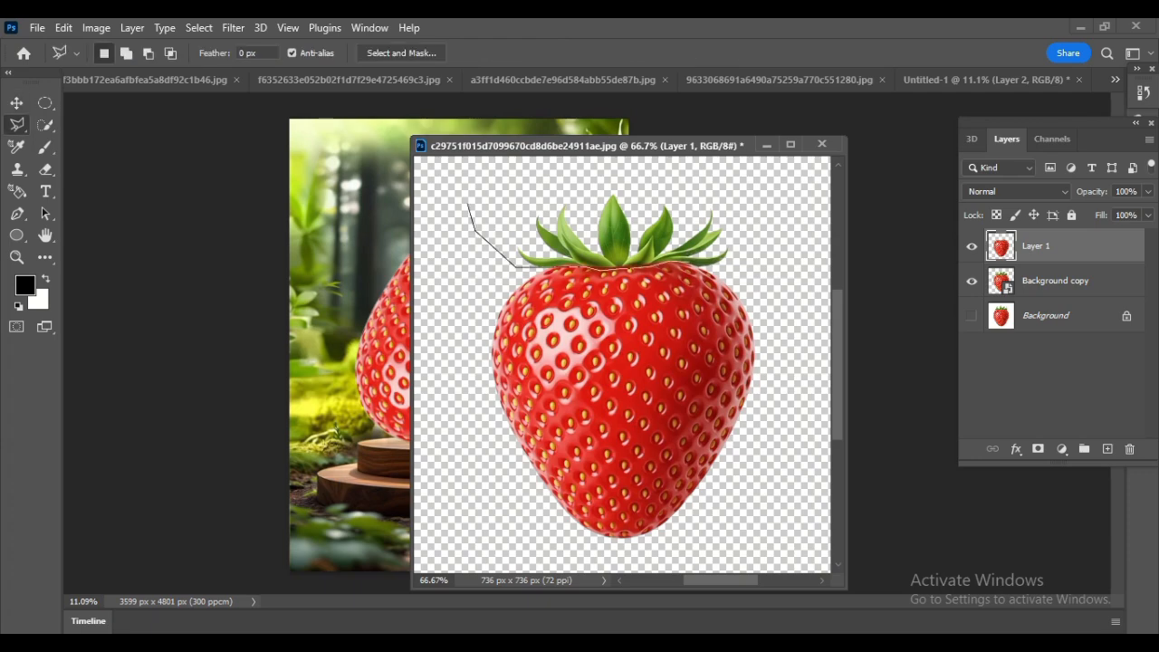
click(467, 203)
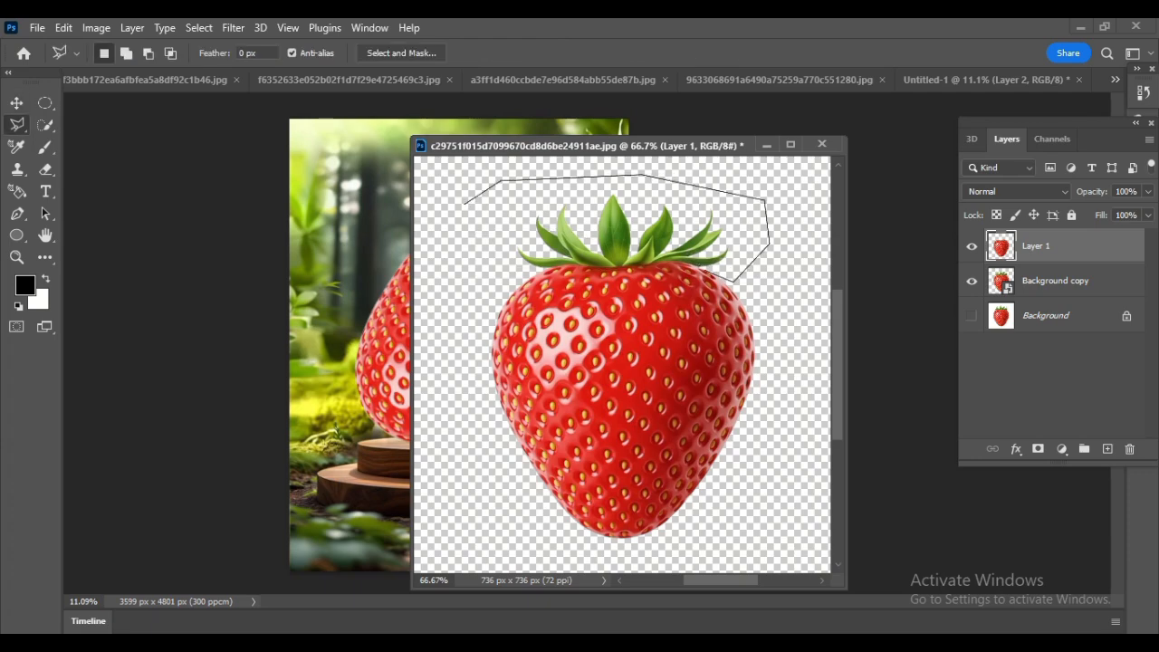
double_click(462, 226)
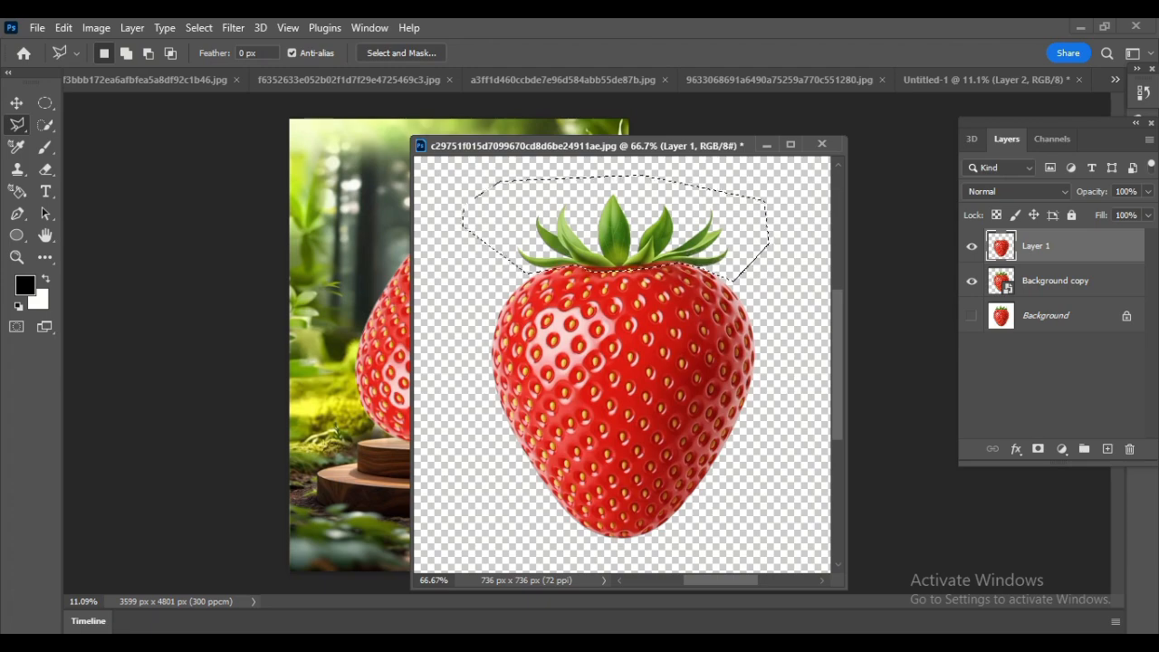
Copy the selected leaves from the Background copy layer to a new layer and hide the other strawberry layers
click(1055, 280)
key(ctrl+j)
click(971, 246)
click(971, 315)
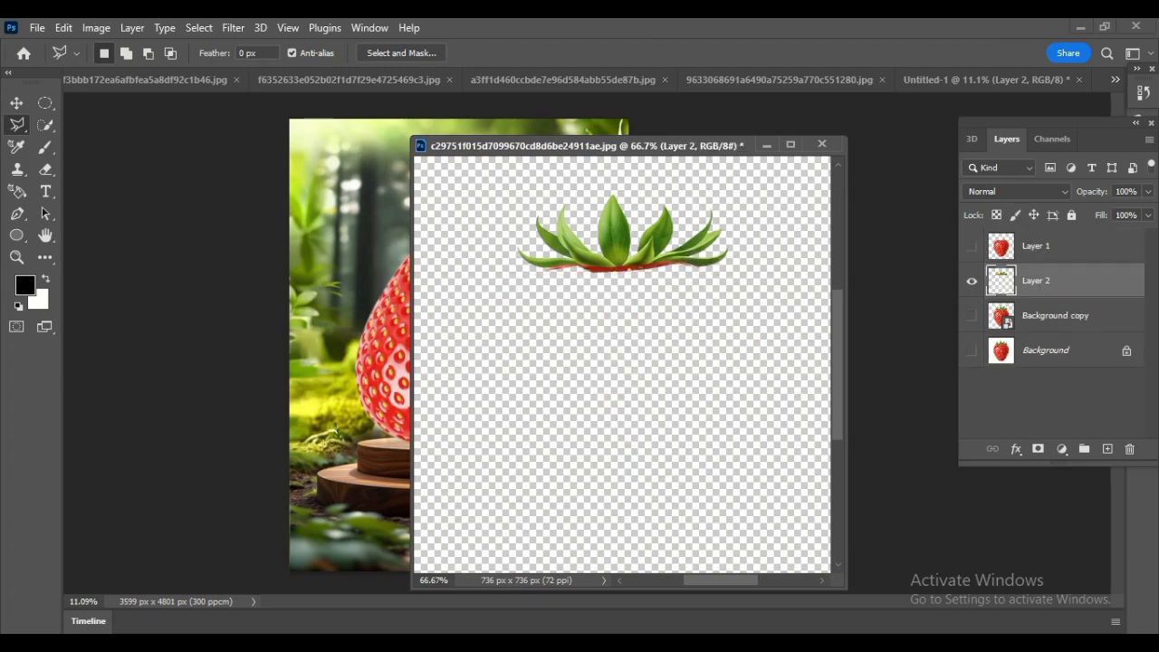
Bring the cut-out leaves into the Untitled-1 composition as a new layer
key(v)
drag(588, 146, 134, 151)
drag(172, 249, 573, 376)
click(312, 149)
Enlarge the leaves to span the strawberry's base and move their layer beneath the strawberry layer
key(ctrl+t)
drag(509, 409, 457, 433)
drag(520, 400, 620, 362)
drag(522, 425, 459, 426)
key(Return)
drag(1031, 246, 1032, 294)
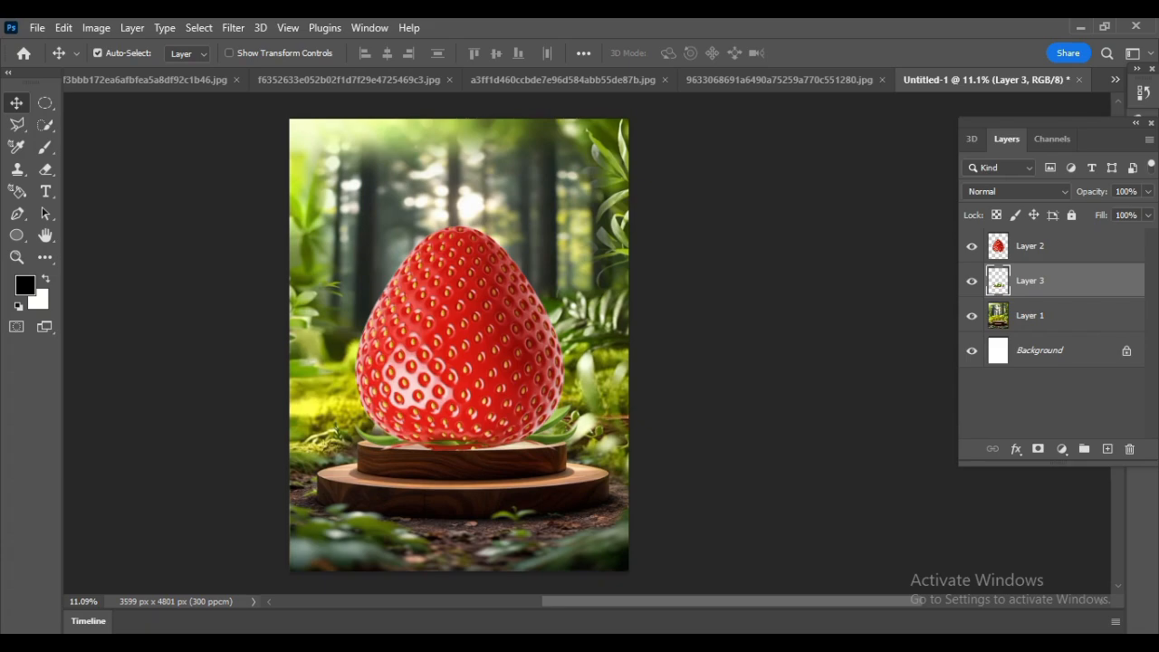
Scale the leaves to 116.14%, then bring them in front of the strawberry and position them across its base
key(ctrl+t)
drag(580, 412, 615, 412)
mouse_move(564, 440)
mouse_down()
mouse_move(550, 426)
mouse_move(549, 436)
mouse_up()
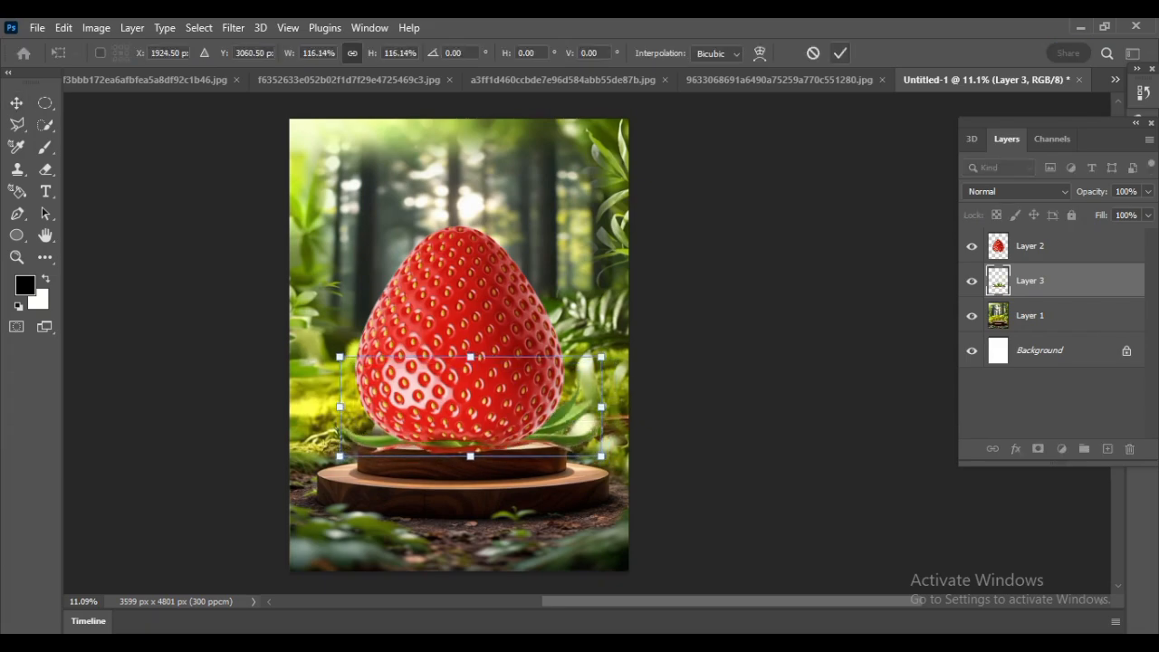
key(Return)
key(ctrl+])
drag(456, 389, 469, 389)
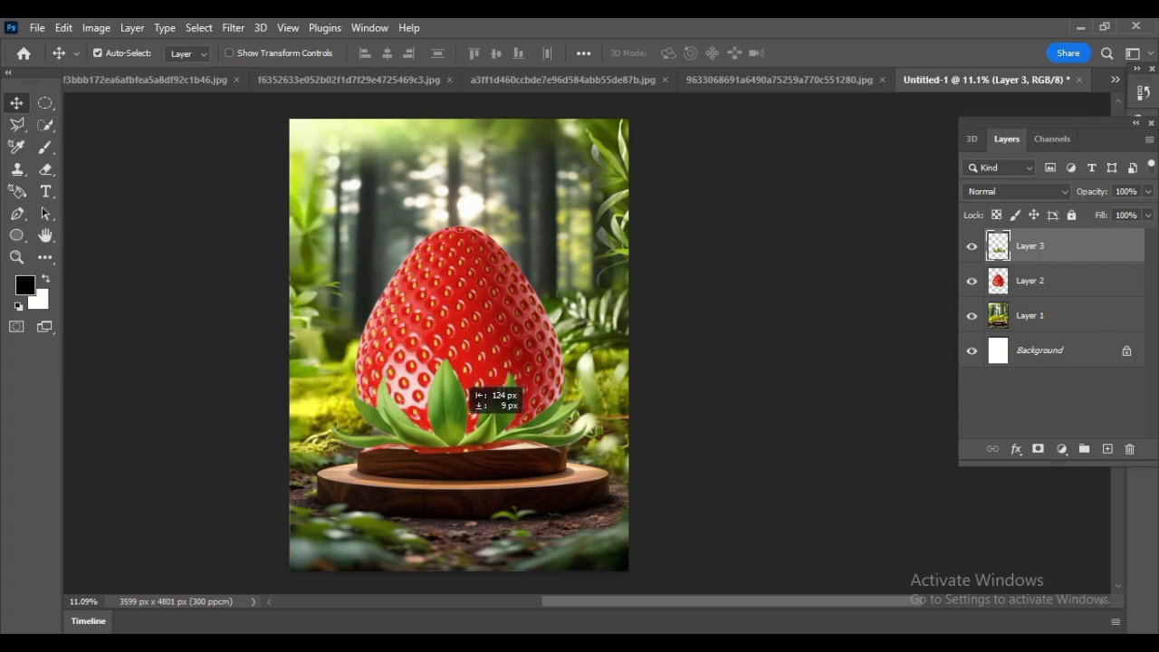
Try to mask away the lower edge of the leaves at the strawberry's base with a soft eraser
click(1038, 449)
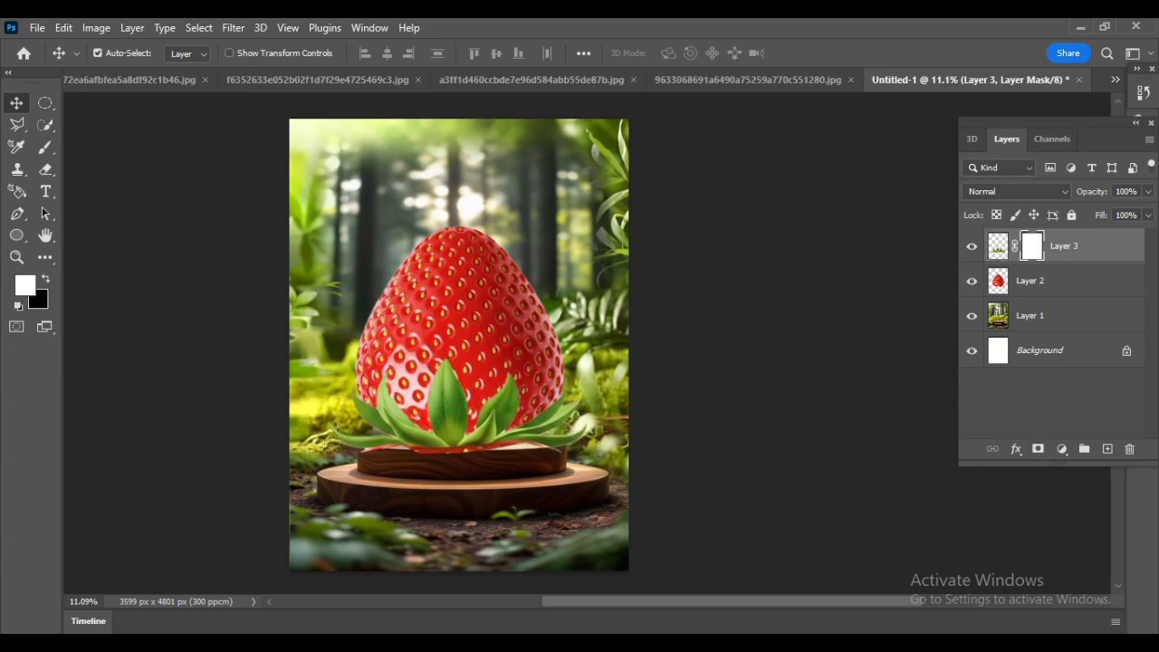
key(e)
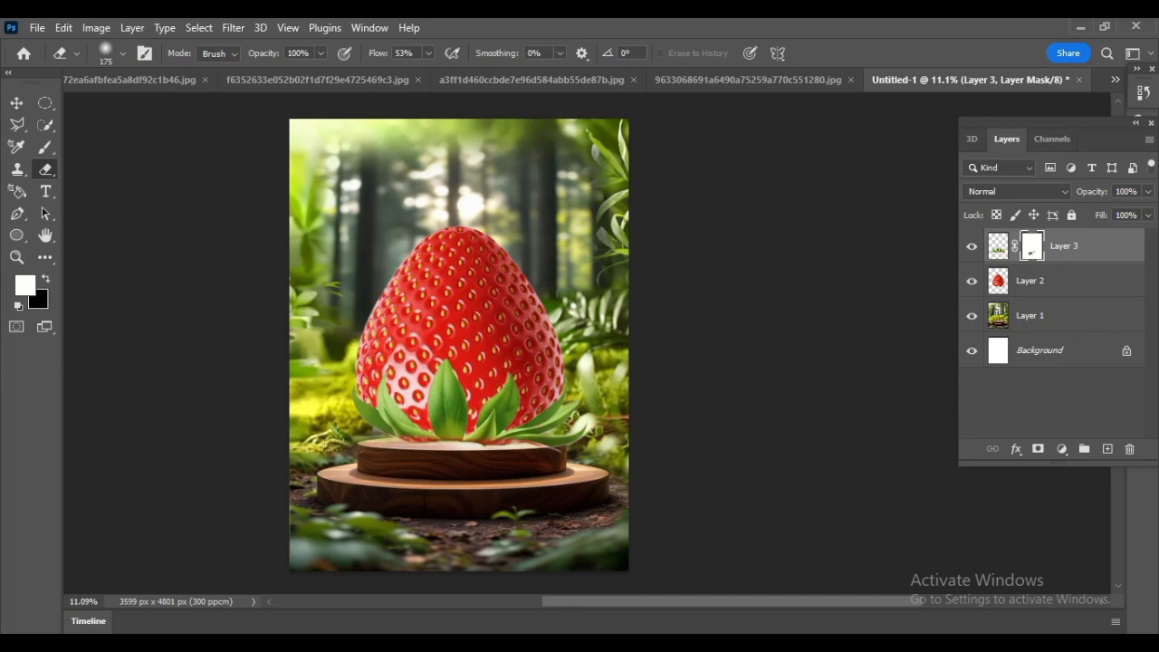
key(v)
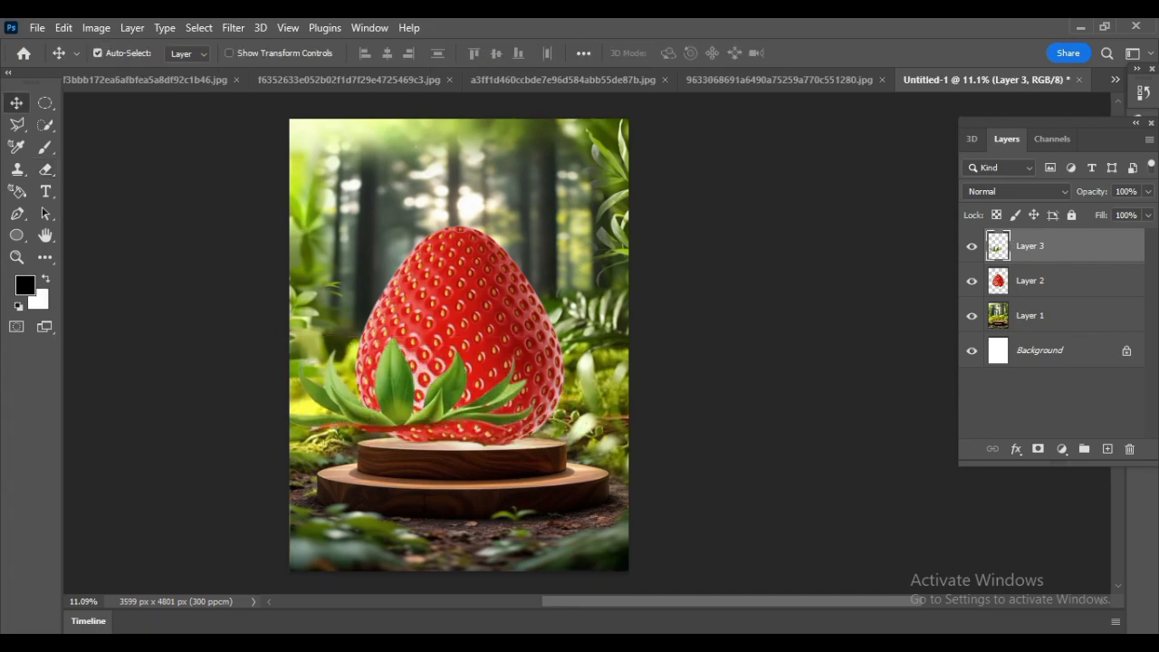
Delete the leaves layer and raise the strawberry slightly, stretching it upward to 107.28% of its height
key(Delete)
drag(460, 346, 459, 340)
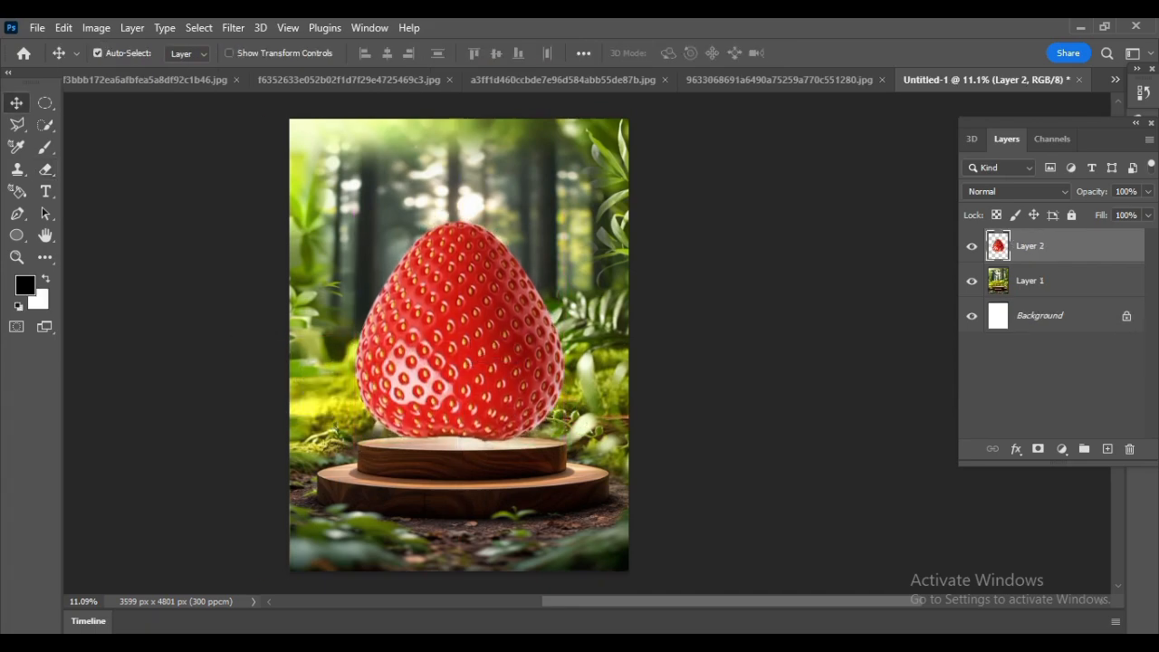
key(ctrl+t)
drag(459, 221, 459, 205)
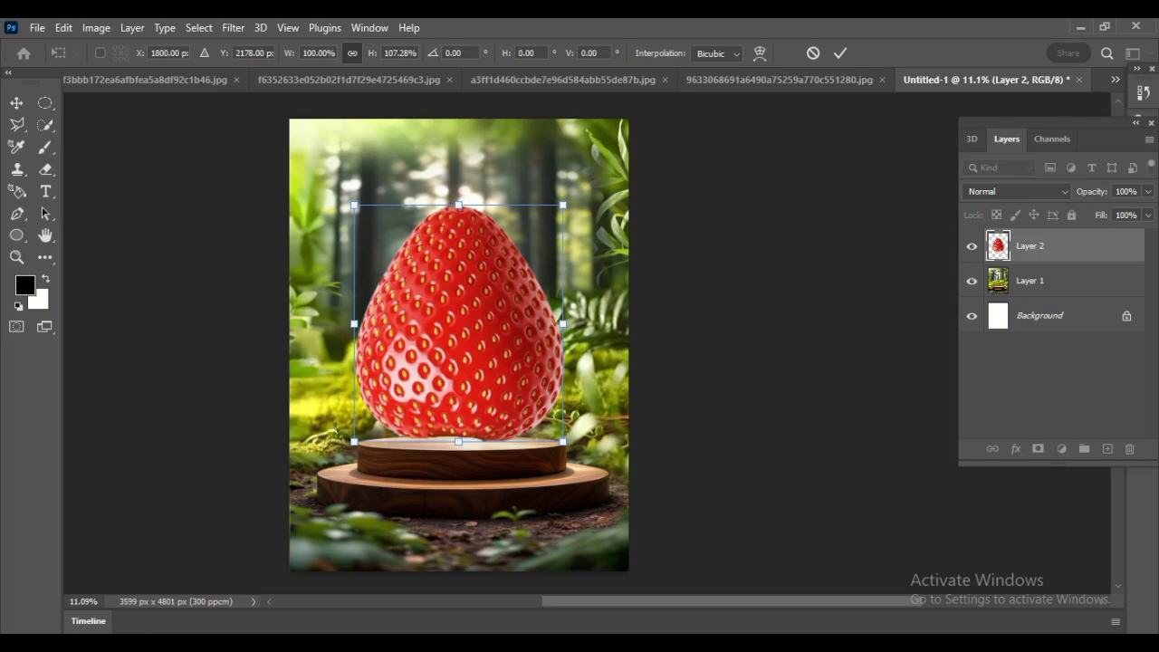
key(Return)
Copy an elliptical patch of the strawberry's seeded surface to a new layer and move it onto the strawberry's base
click(45, 104)
drag(502, 287, 578, 432)
key(ctrl+j)
key(v)
drag(536, 360, 460, 415)
Transform the copied patch so it spans and rounds off the underside of the strawberry
key(ctrl+t)
drag(443, 299, 541, 414)
drag(379, 410, 369, 411)
drag(456, 419, 461, 427)
key(Return)
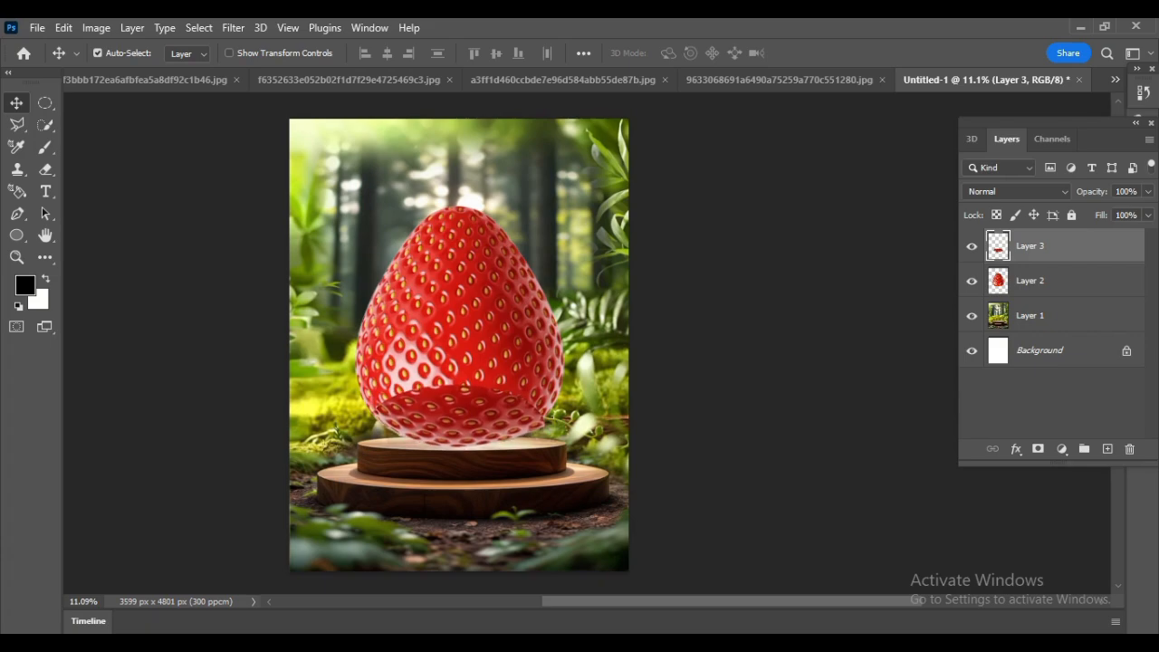
Add a black layer mask to the patch and paint with white to blend it into the strawberry's underside
alt+click(1037, 448)
key(b)
key(x)
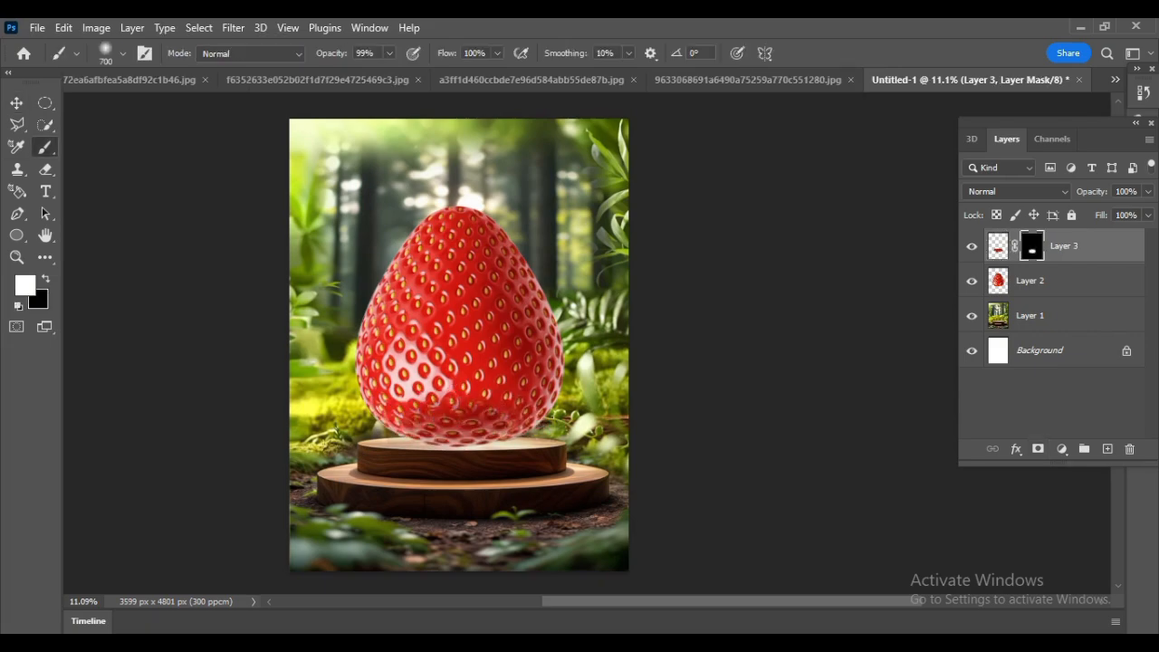
key(e)
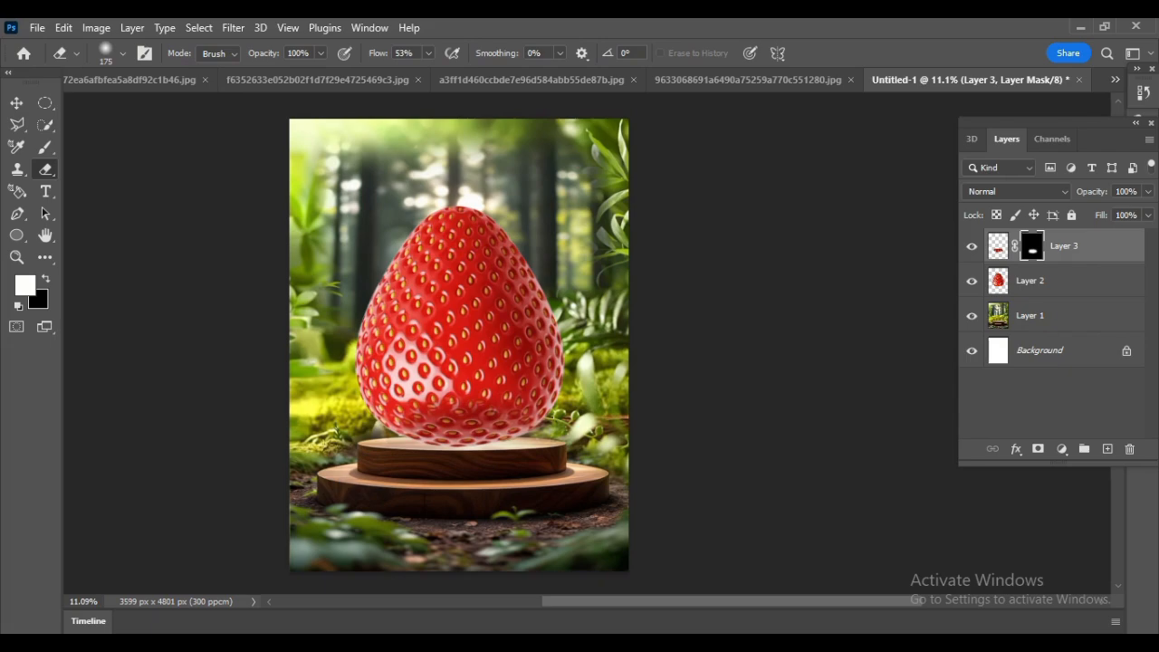
key(v)
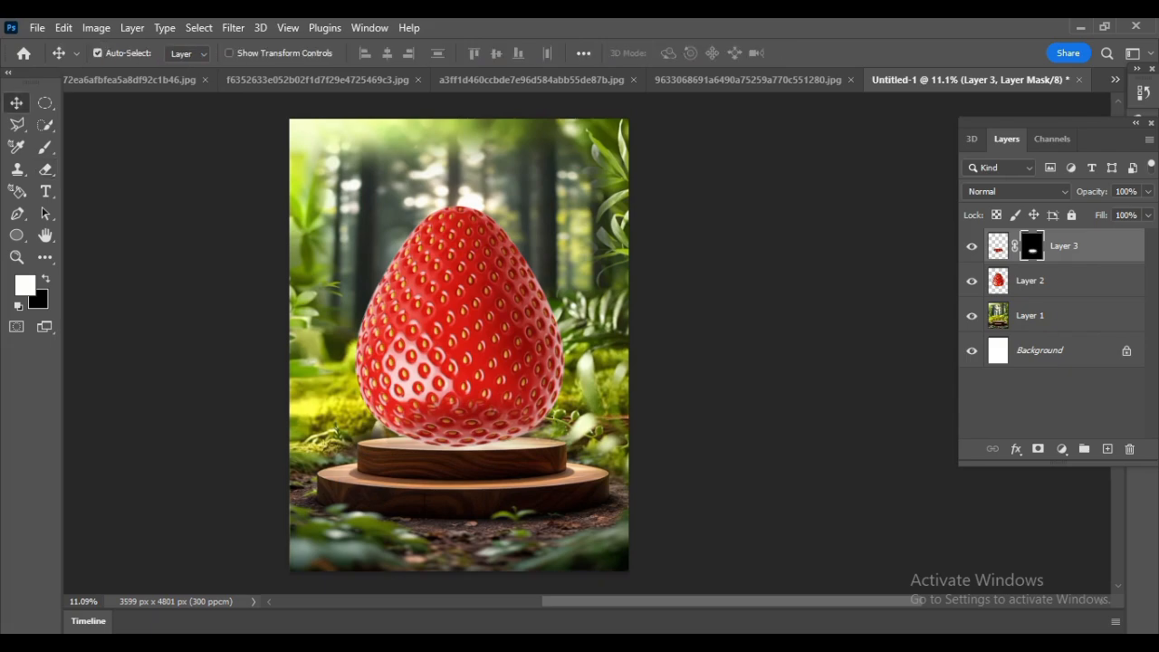
Merge the patch with the strawberry layer and move the merged strawberry slightly upward
ctrl+click(1042, 281)
right_click(1042, 281)
click(978, 507)
mouse_move(475, 342)
mouse_down()
mouse_move(475, 327)
mouse_move(475, 337)
mouse_up()
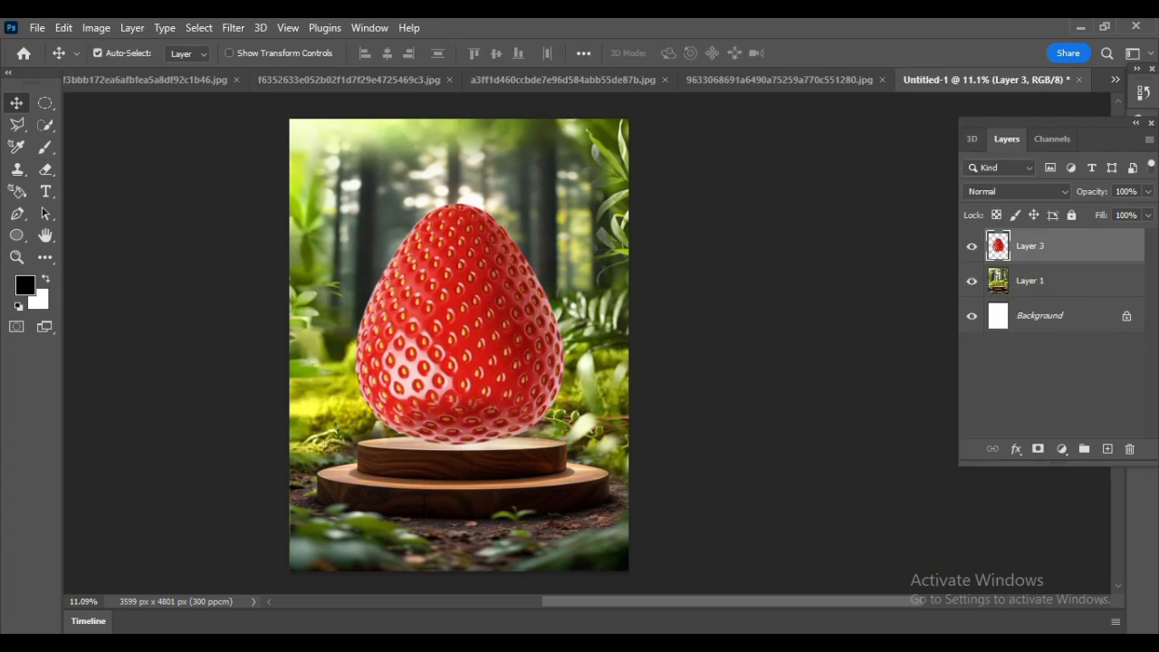
Duplicate the strawberry layer three times and hide all three copies
key(ctrl+j)
key(ctrl+j)
key(ctrl+j)
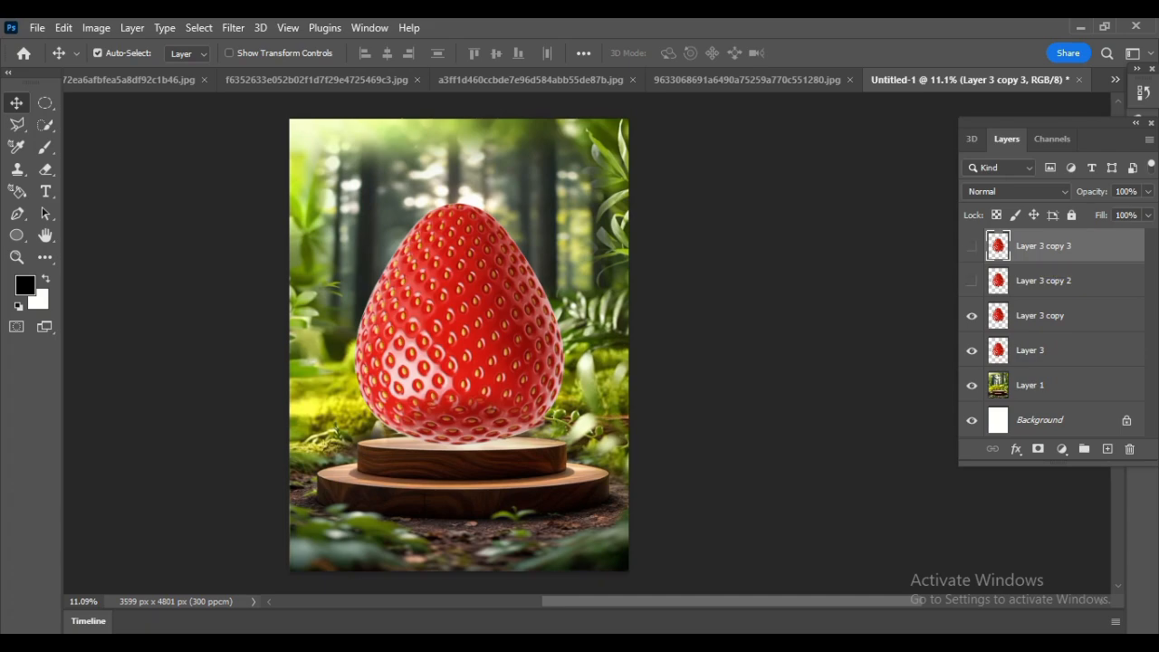
click(971, 315)
Desaturate the original strawberry on Layer 3 and set its blend mode to Screen
click(1030, 351)
click(95, 28)
mouse_move(125, 71)
click(300, 398)
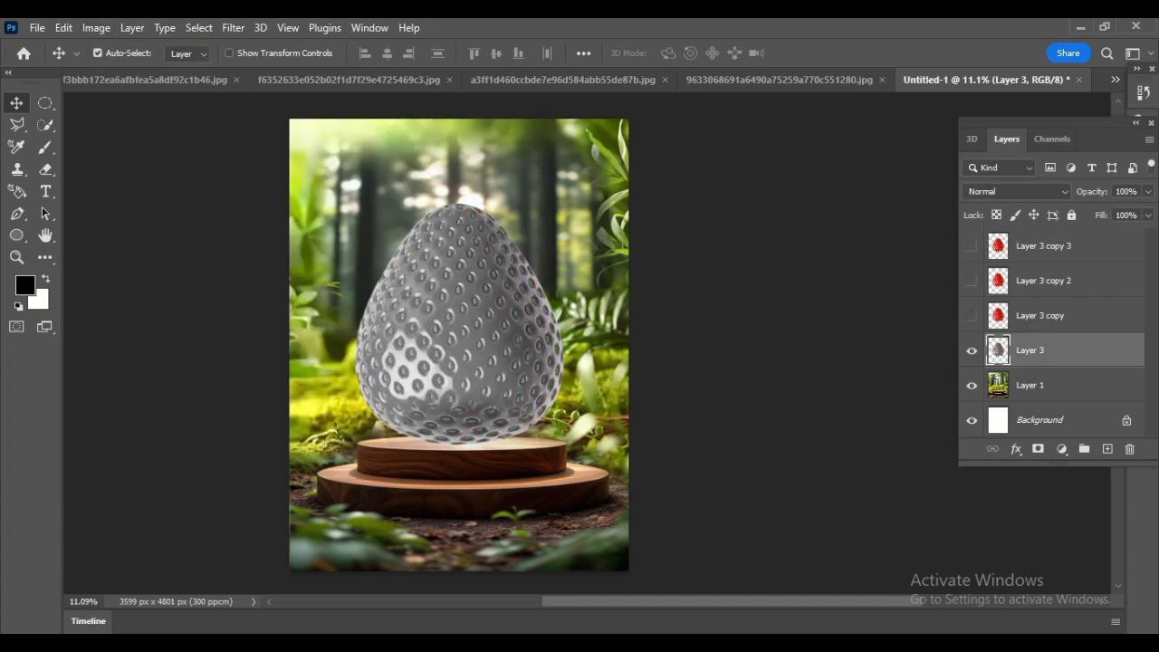
click(1017, 191)
click(982, 333)
Add a Levels adjustment clipped to Layer 3 with input levels 29, 0.30 and 233
click(1060, 449)
click(1050, 219)
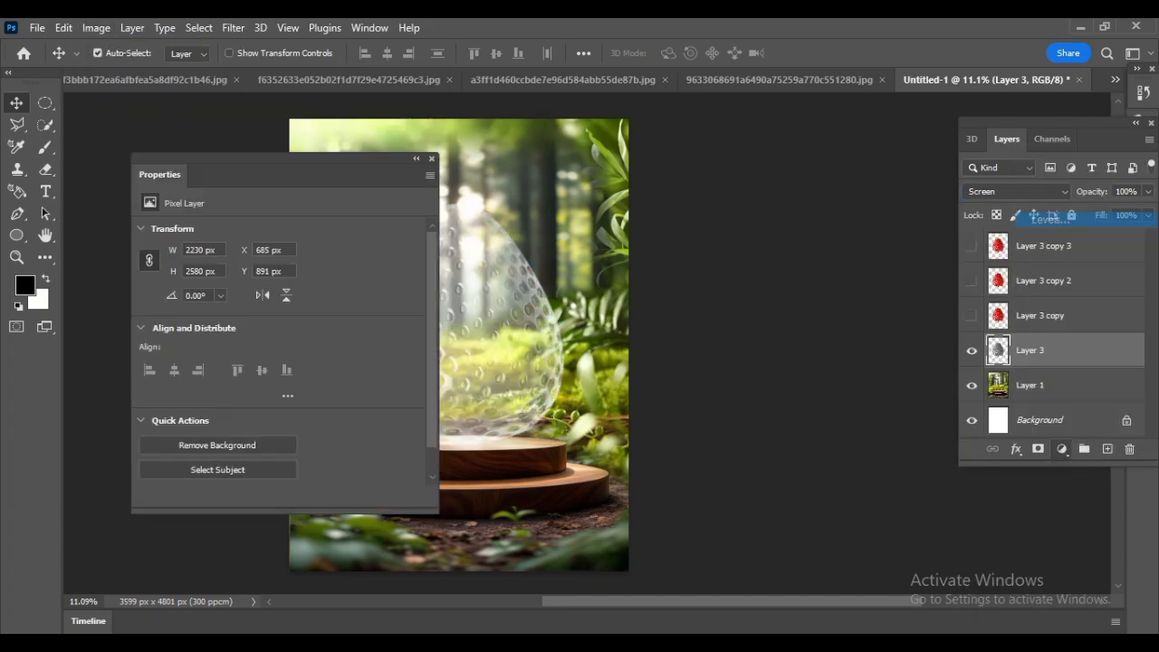
drag(290, 353, 380, 354)
drag(335, 354, 344, 354)
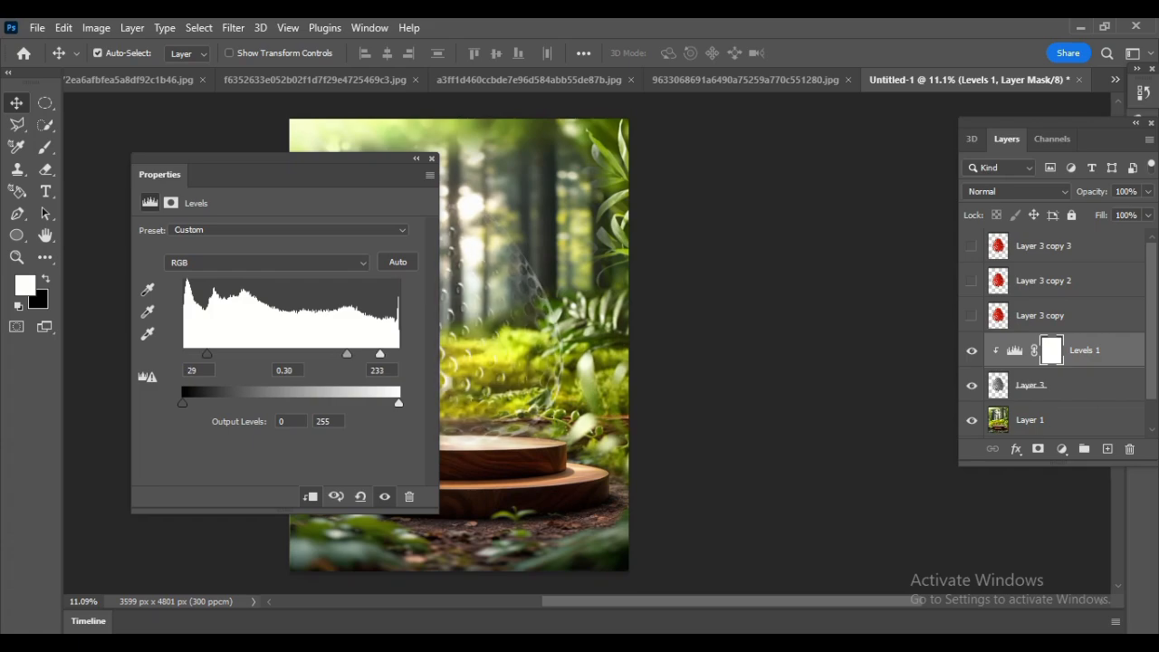
click(431, 158)
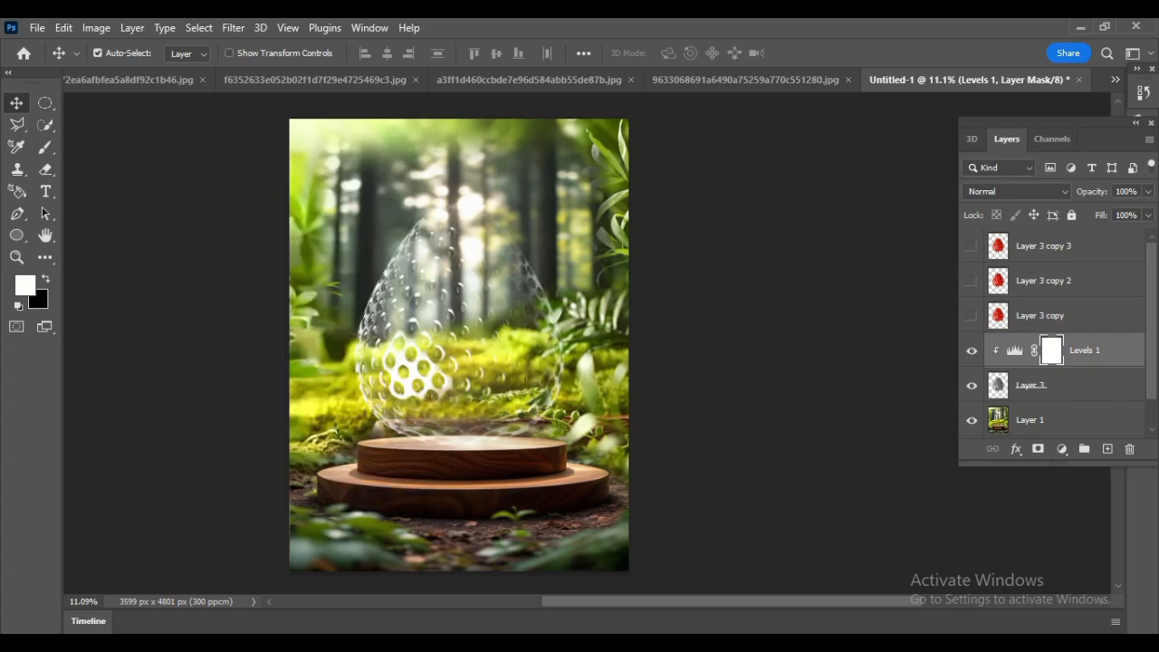
Show Layer 3 copy and desaturate it
click(971, 316)
click(1039, 316)
click(96, 28)
mouse_move(122, 72)
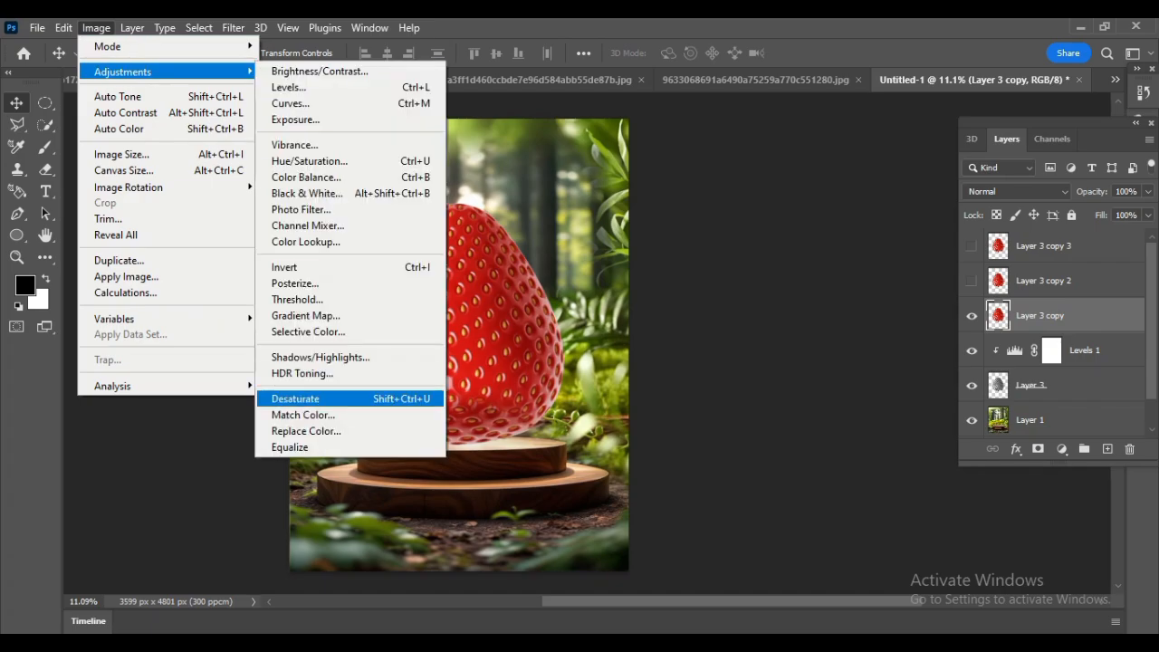
click(326, 396)
Apply Glowing Edges to Layer 3 copy with edge width 3, brightness 8 and smoothness 5, and set its blend mode to Screen
click(232, 27)
click(262, 119)
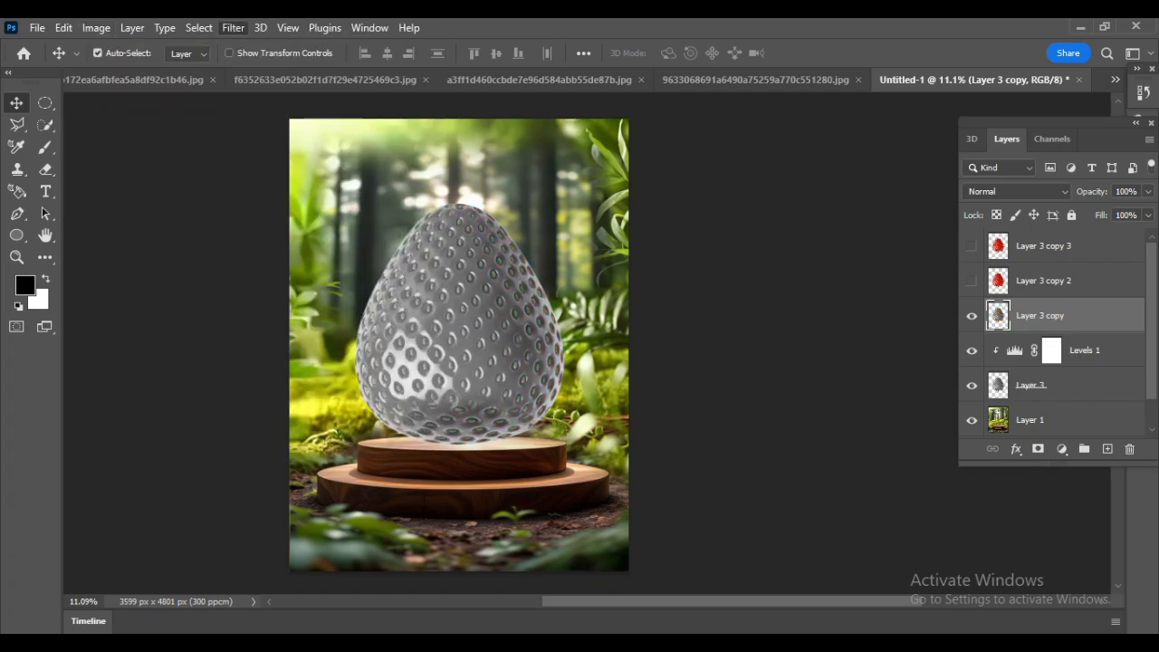
key(ctrl+minus)
key(ctrl+minus)
key(ctrl+minus)
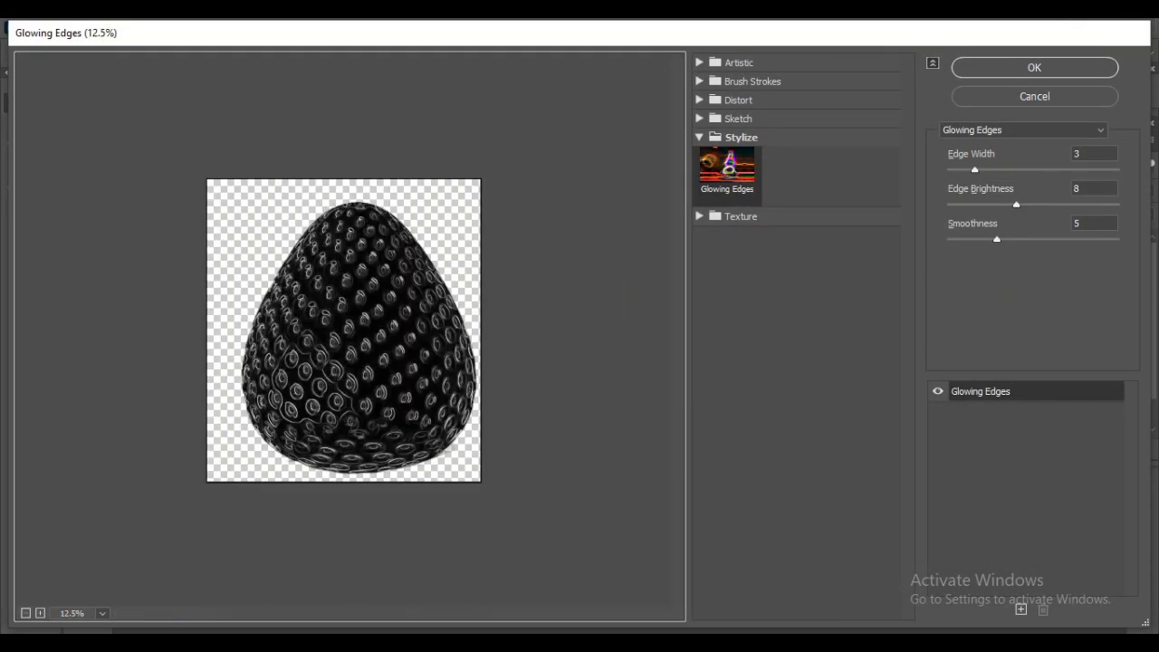
click(1016, 206)
click(997, 239)
click(1034, 68)
click(1017, 191)
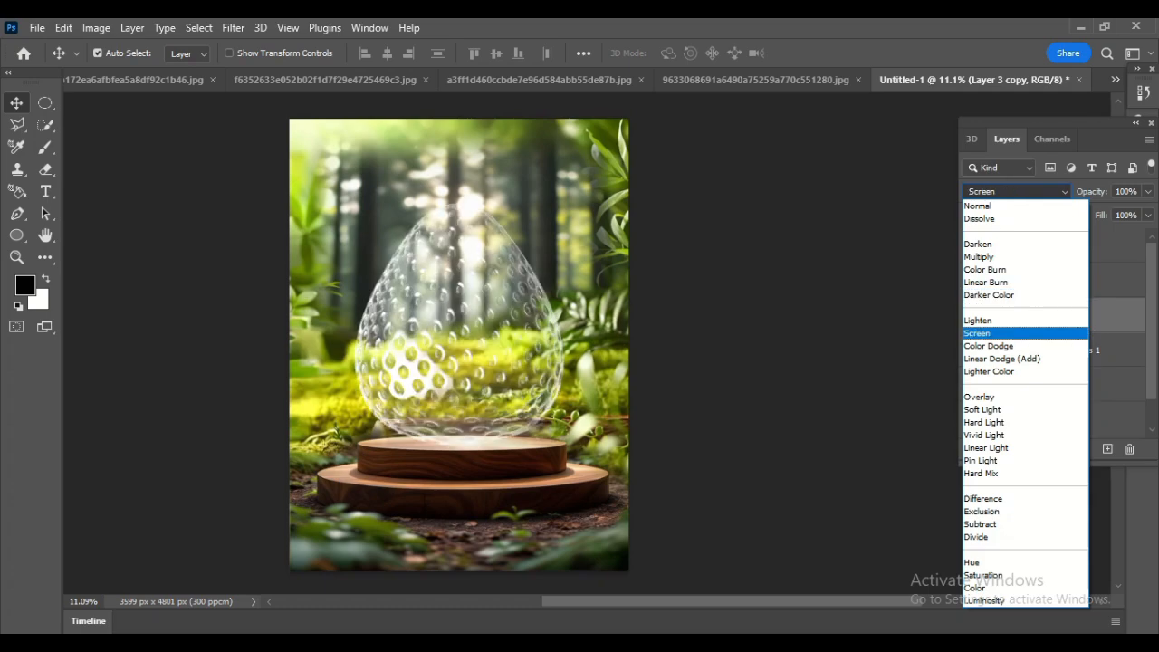
key(Return)
Show Layer 3 copy 2 and erase the tip of its red strawberry with a large soft eraser
click(971, 280)
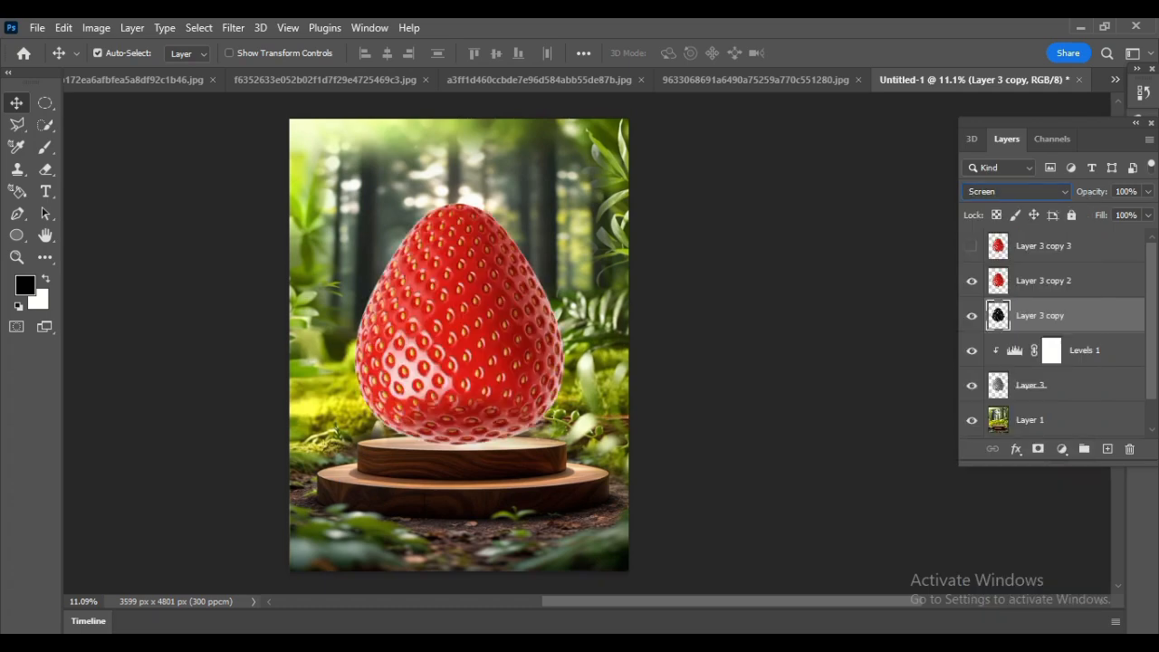
click(1042, 281)
key(e)
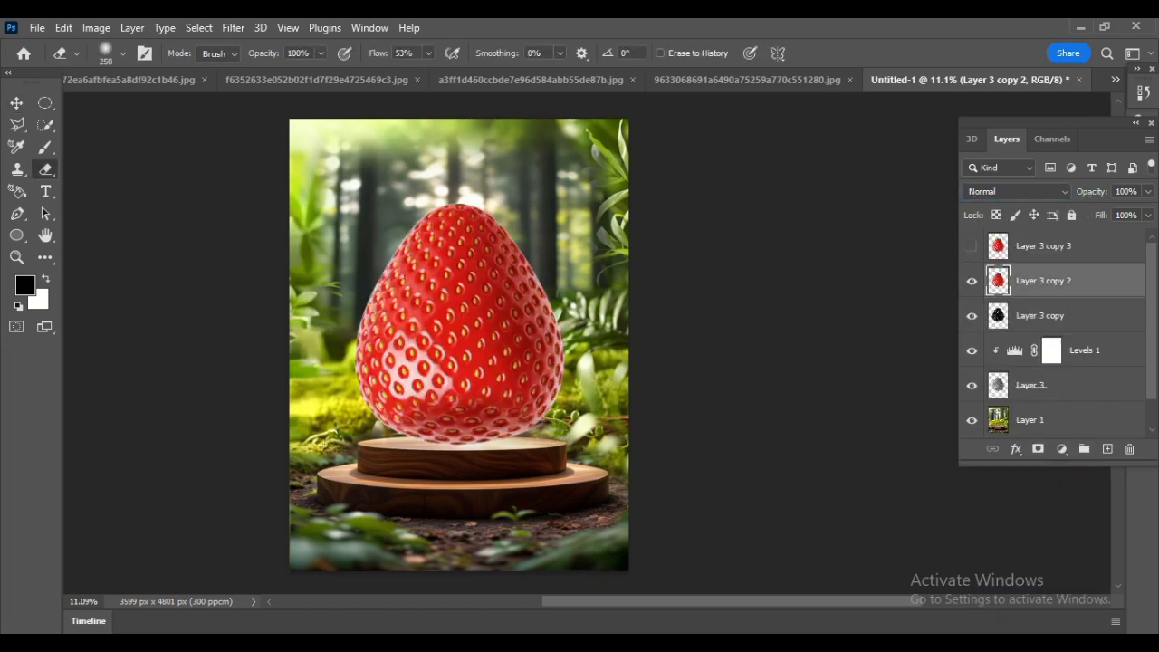
click(455, 223)
click(461, 216)
click(456, 225)
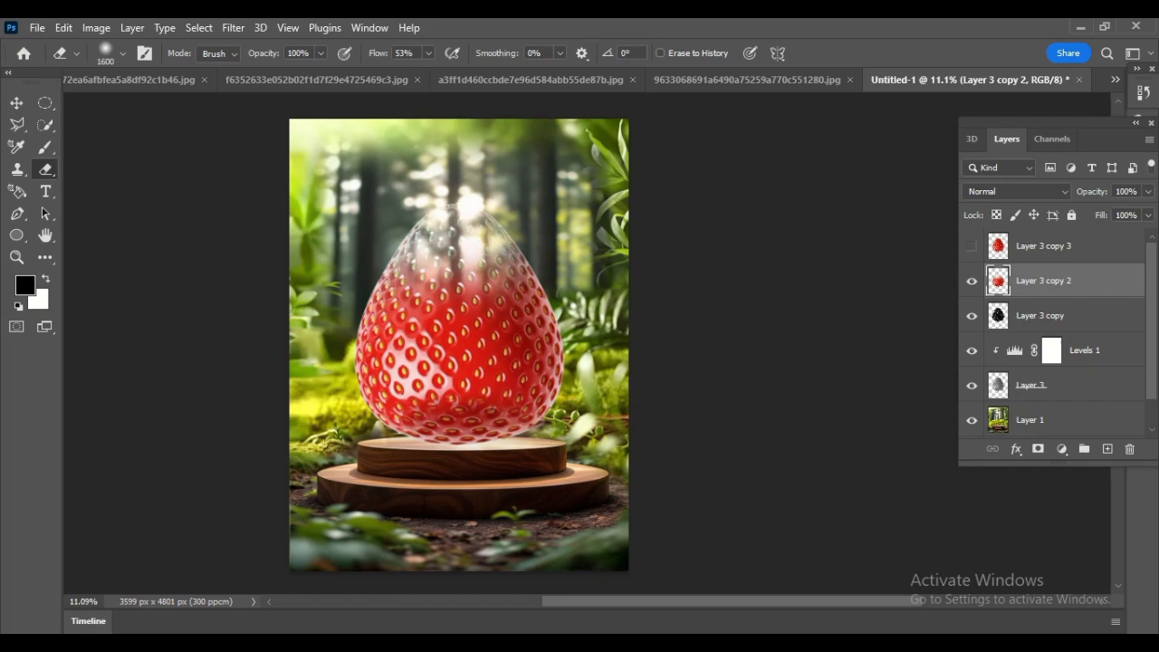
Erase the remaining upper part of the red strawberry with a hard round eraser, leaving only its lower portion
click(123, 53)
click(120, 314)
mouse_move(507, 220)
mouse_down()
mouse_move(408, 232)
mouse_move(480, 260)
mouse_move(471, 279)
mouse_move(407, 295)
mouse_up()
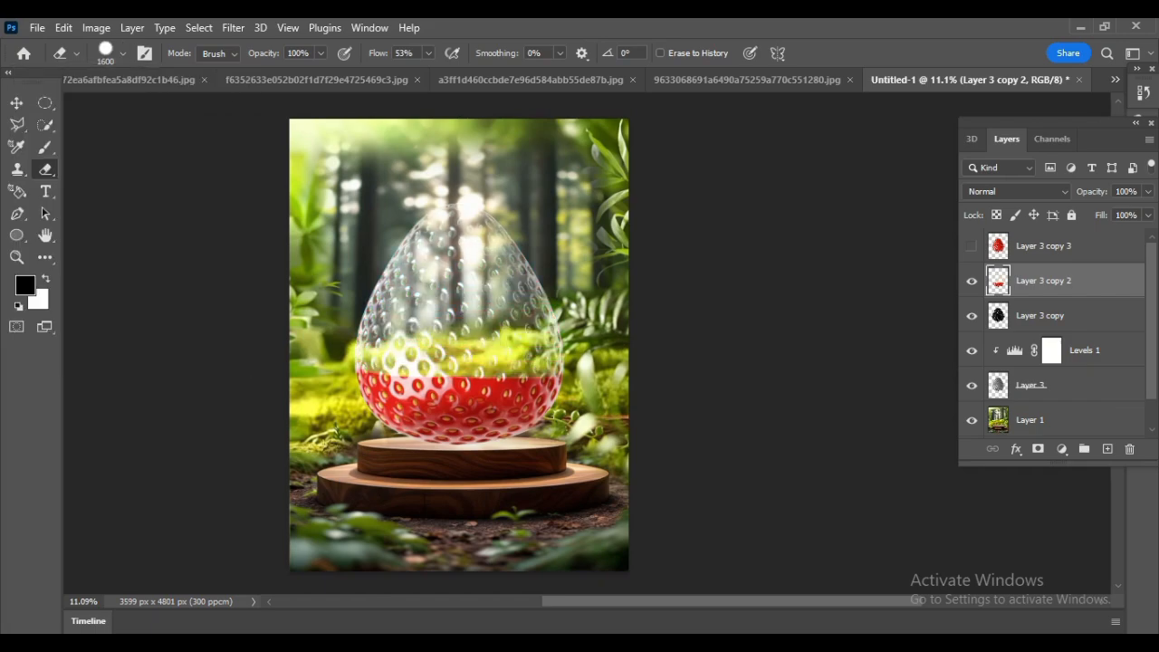
key(ctrl+z)
drag(380, 278, 548, 280)
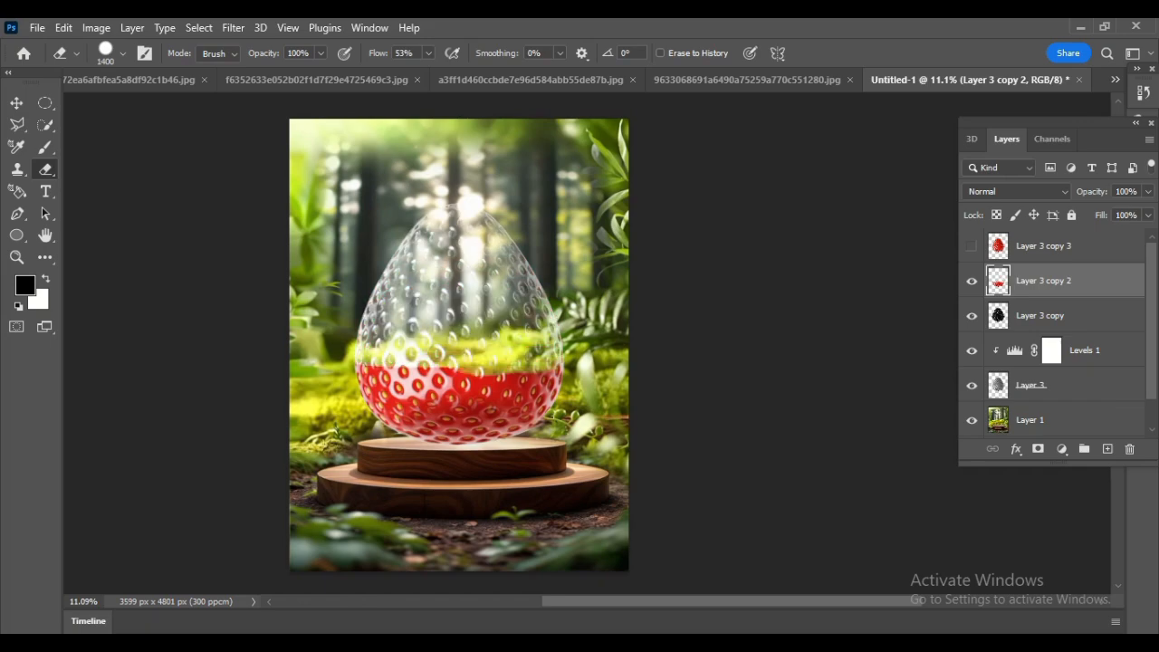
key(v)
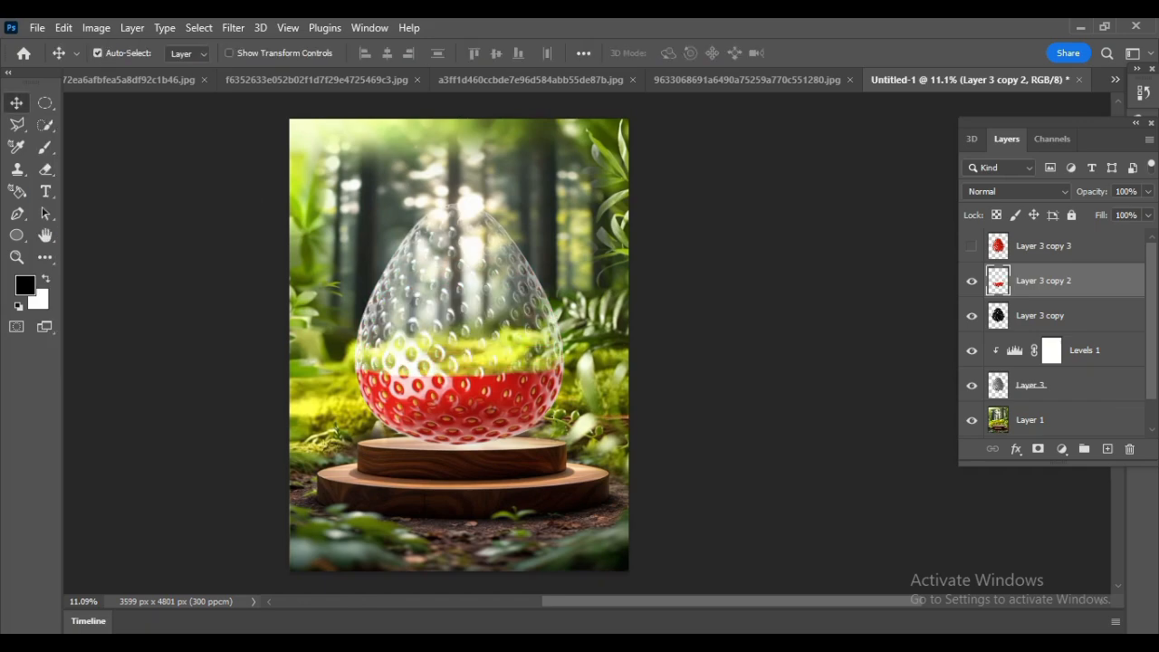
Look through the open source images to find the one with strawberry slices
click(747, 80)
click(589, 80)
click(376, 80)
click(163, 80)
click(1115, 79)
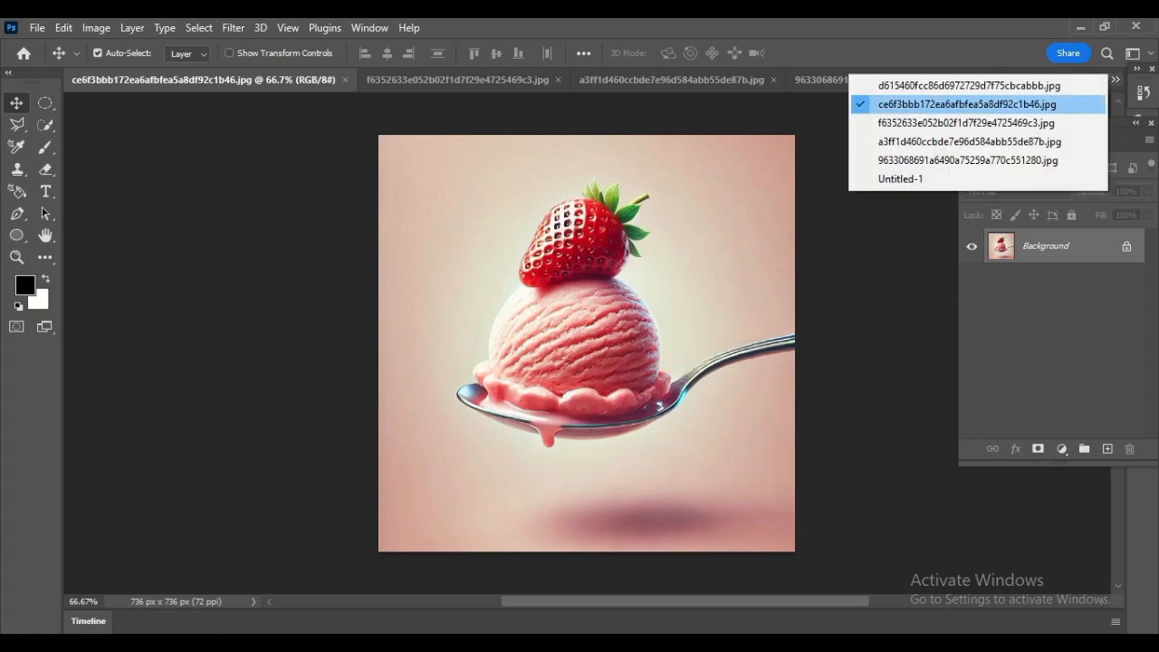
click(967, 161)
click(1115, 80)
click(969, 142)
click(1115, 80)
click(965, 123)
click(1115, 79)
click(966, 104)
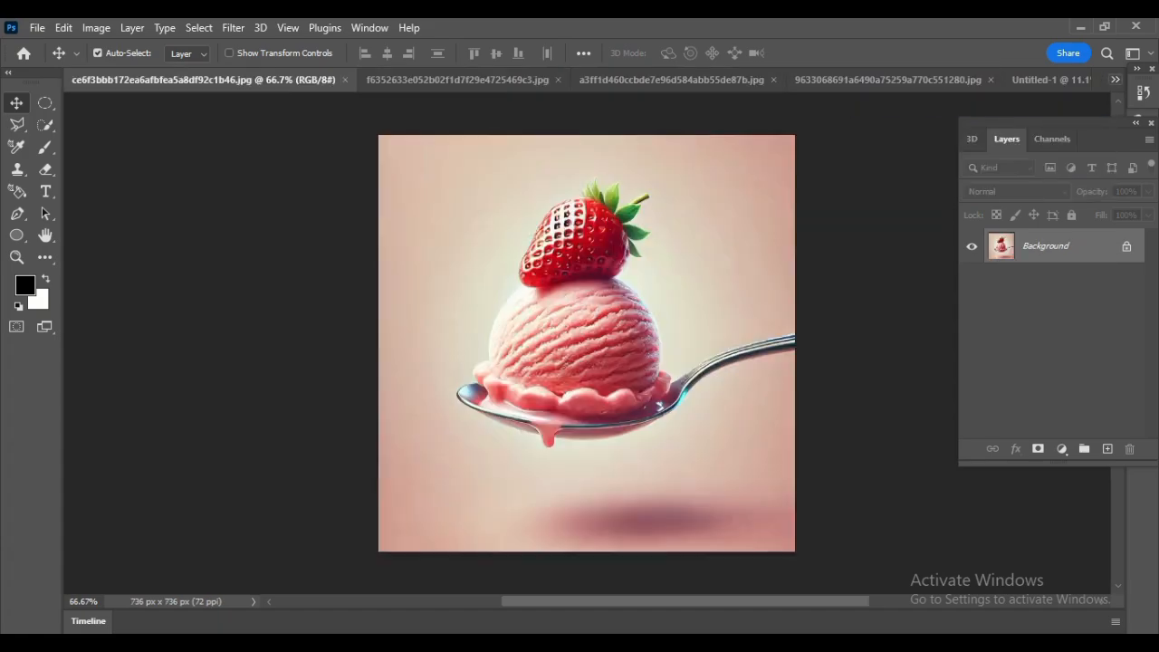
In the strawberry slices image, select the upper-right slice, copy it to a new layer and hide the Background
click(1115, 80)
click(1031, 86)
click(46, 125)
click(658, 341)
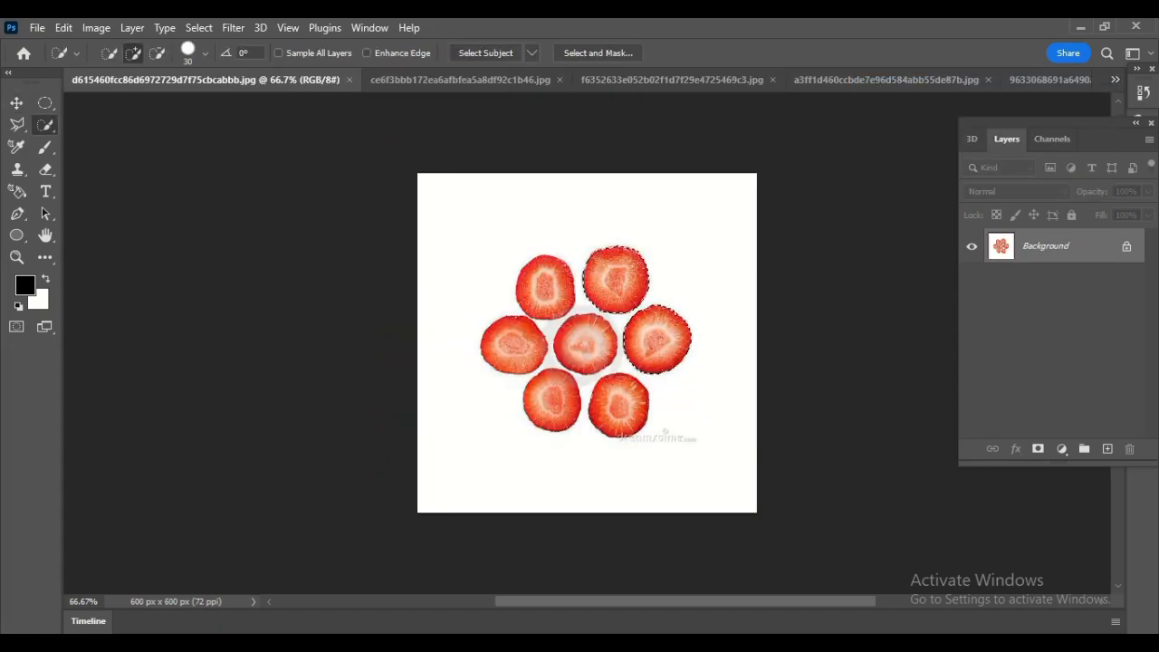
right_click(642, 302)
click(693, 306)
key(ctrl+j)
click(971, 280)
Bring the cut-out strawberry slice into the Untitled-1 composition as a new layer
click(16, 103)
drag(207, 80, 101, 159)
click(1036, 80)
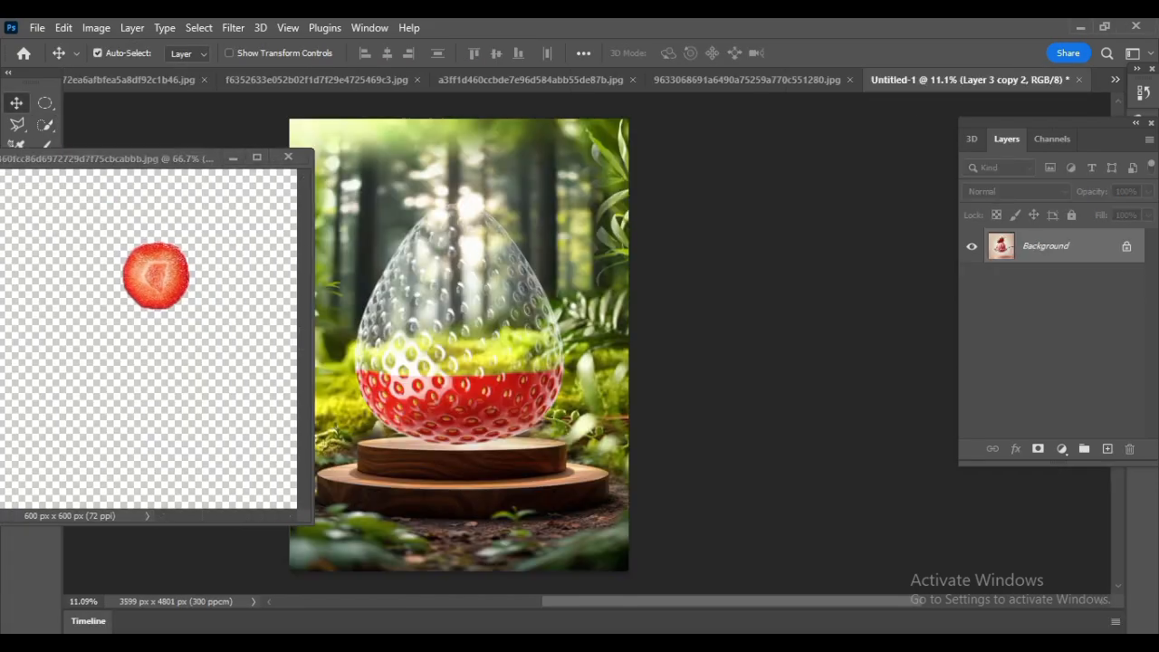
drag(167, 290, 566, 228)
click(232, 157)
Enlarge the slice and flatten it into a wide ellipse across the lower part of the strawberry
key(ctrl+t)
drag(472, 332, 541, 343)
drag(446, 248, 448, 386)
key(Return)
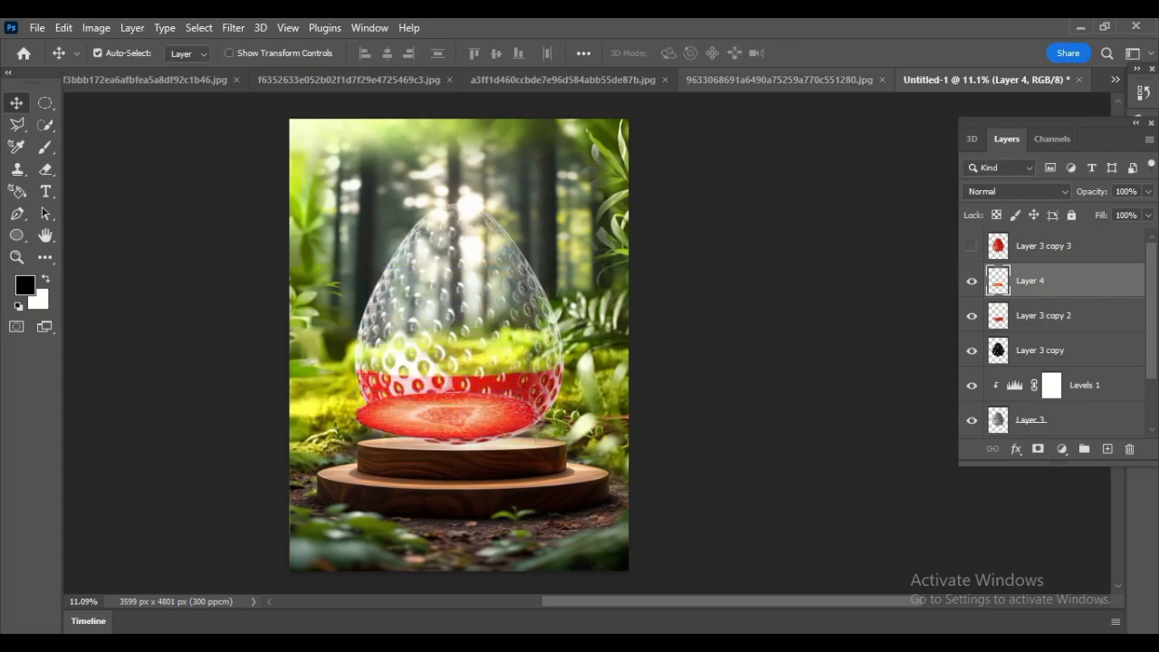
Place the slice over the strawberry's cut edge and scale it to 116.38% width and 69.70% height
drag(495, 424, 570, 368)
key(ctrl+t)
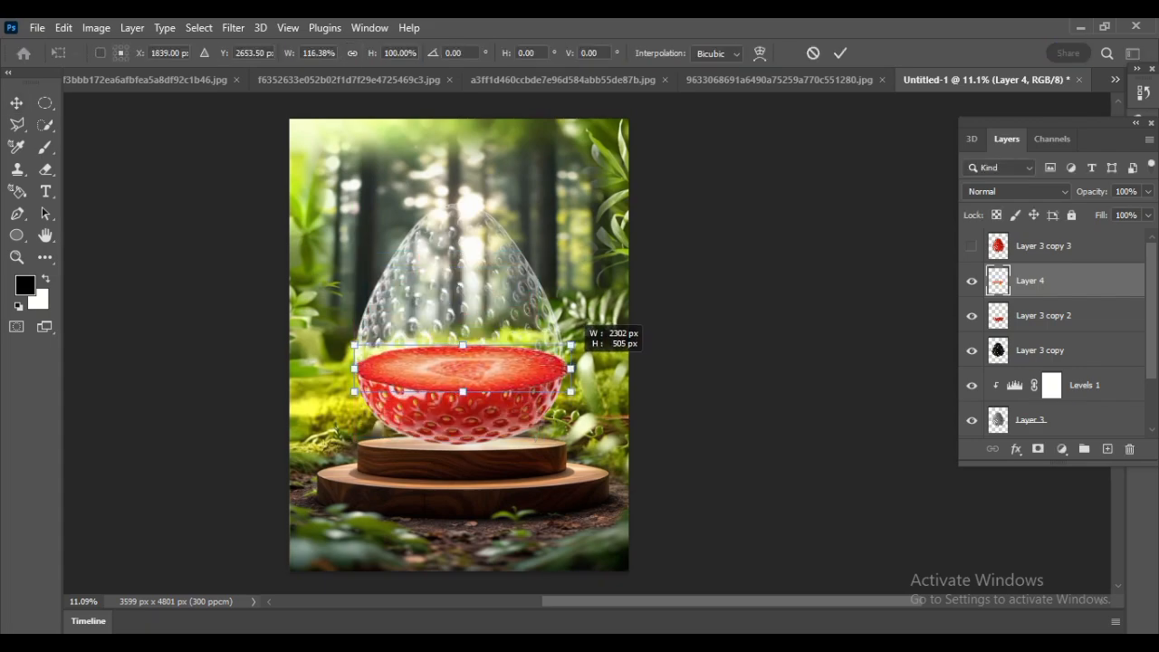
drag(463, 345, 463, 359)
drag(475, 387, 466, 370)
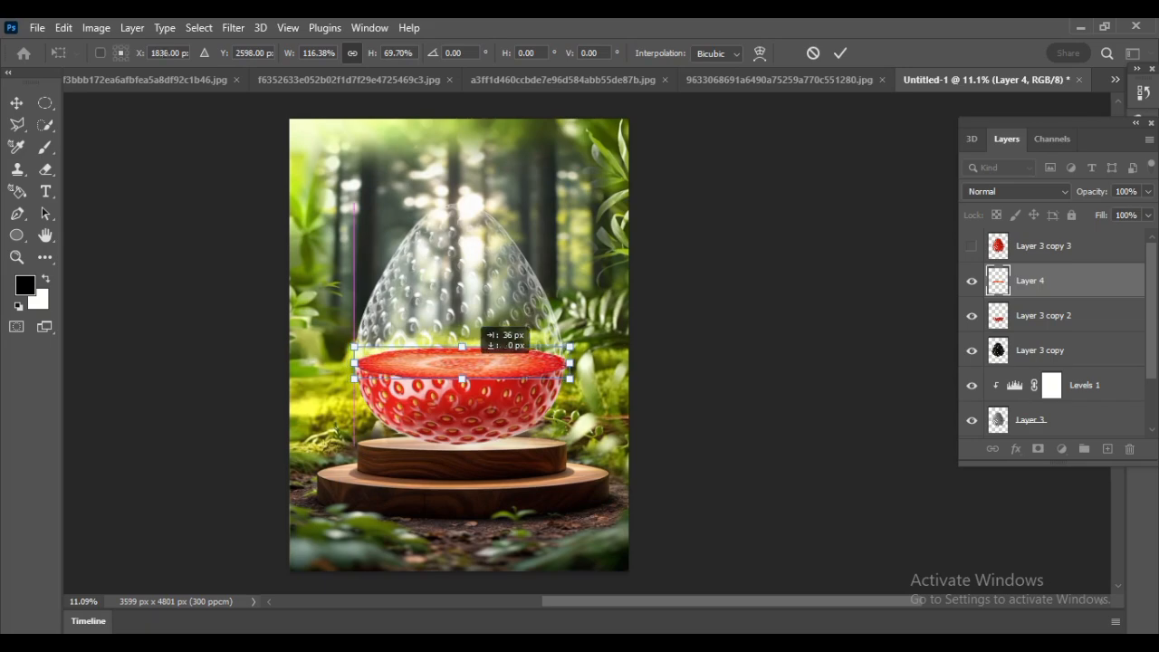
click(840, 53)
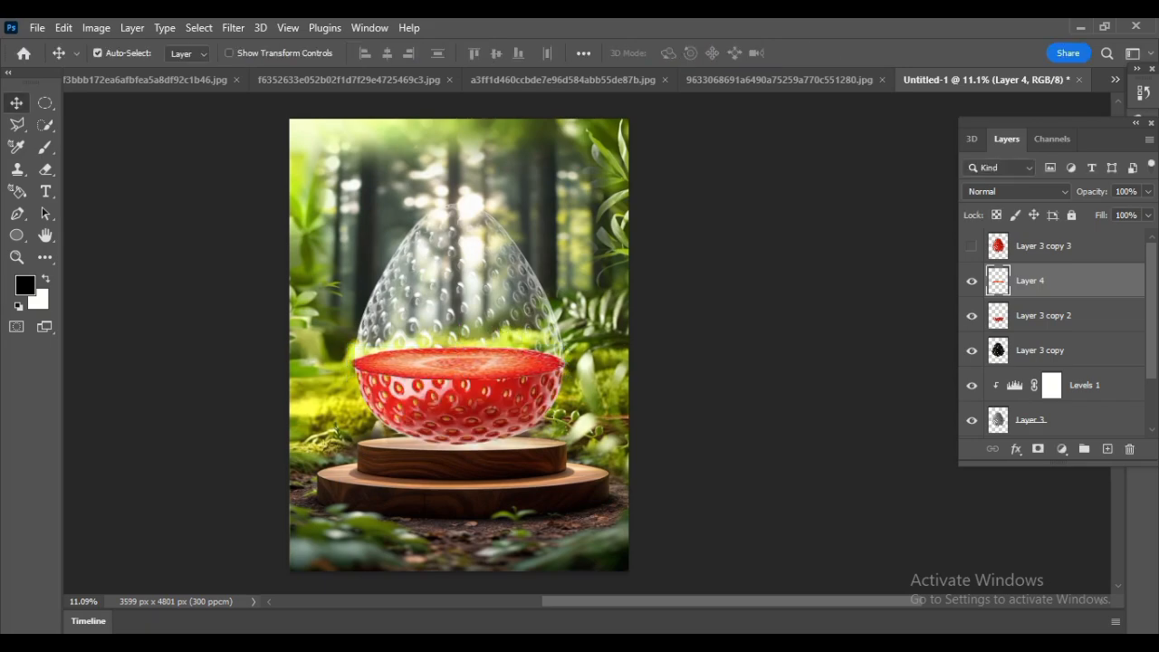
Move the slice layer beneath Layer 3 copy 2 and narrow the slice slightly to fit the strawberry's cut edge
key(ctrl+bracketleft)
key(ctrl+t)
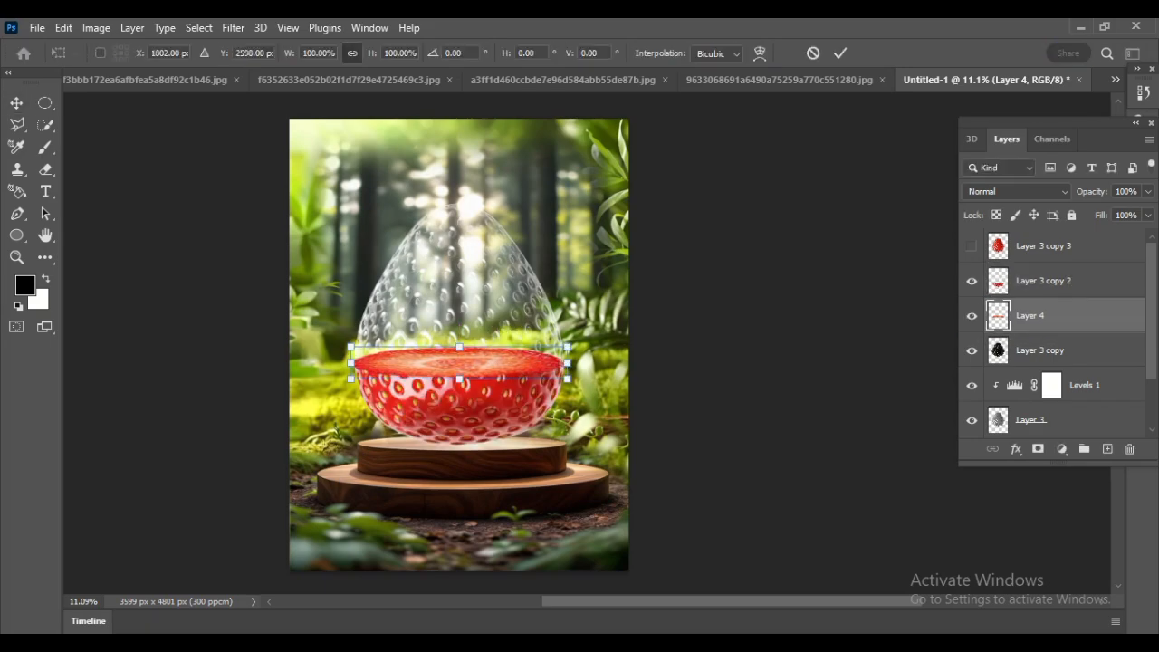
drag(568, 362, 563, 362)
key(Escape)
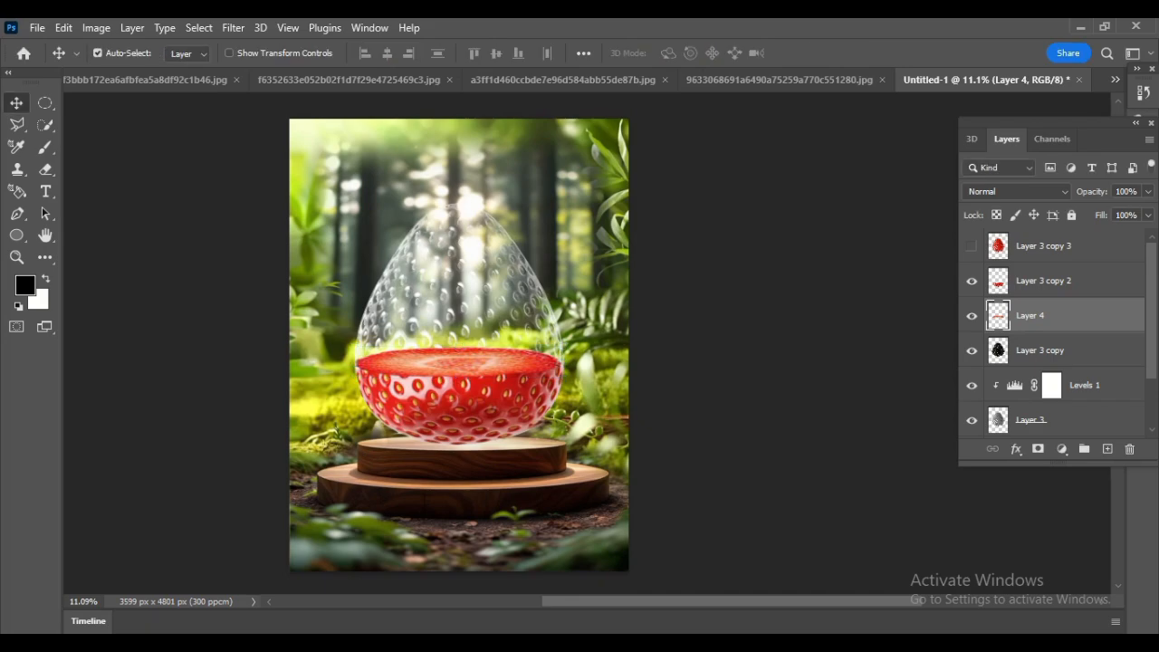
Flatten the strawberry slice layer slightly by lowering its upper edge
key(ctrl+t)
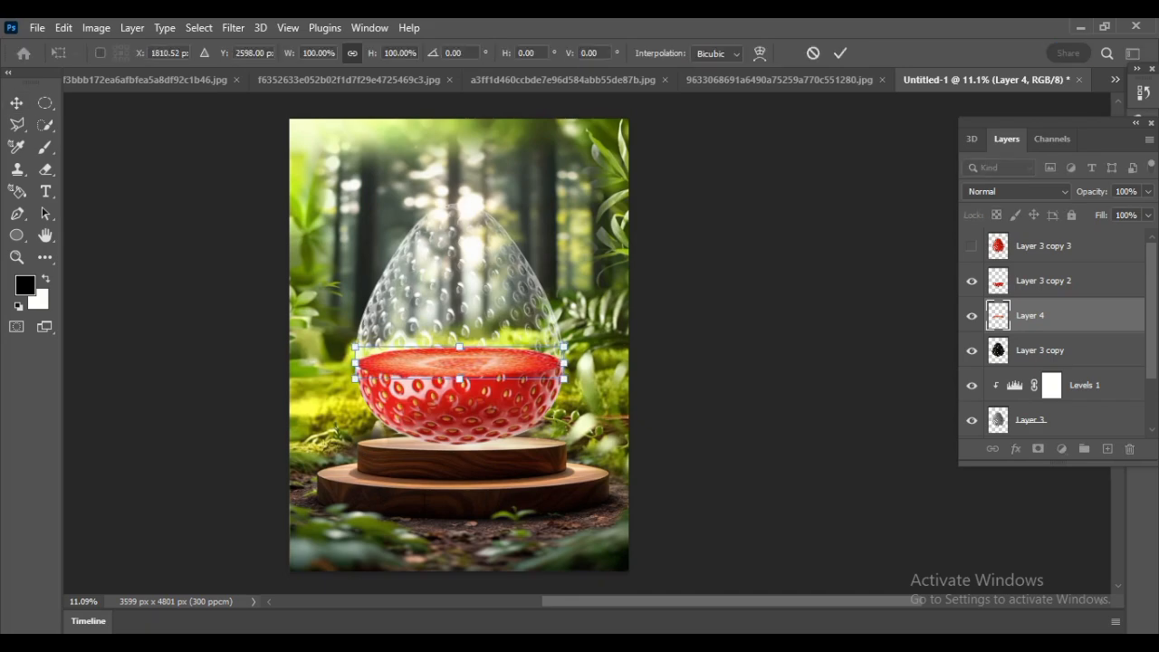
drag(459, 347, 459, 353)
key(Return)
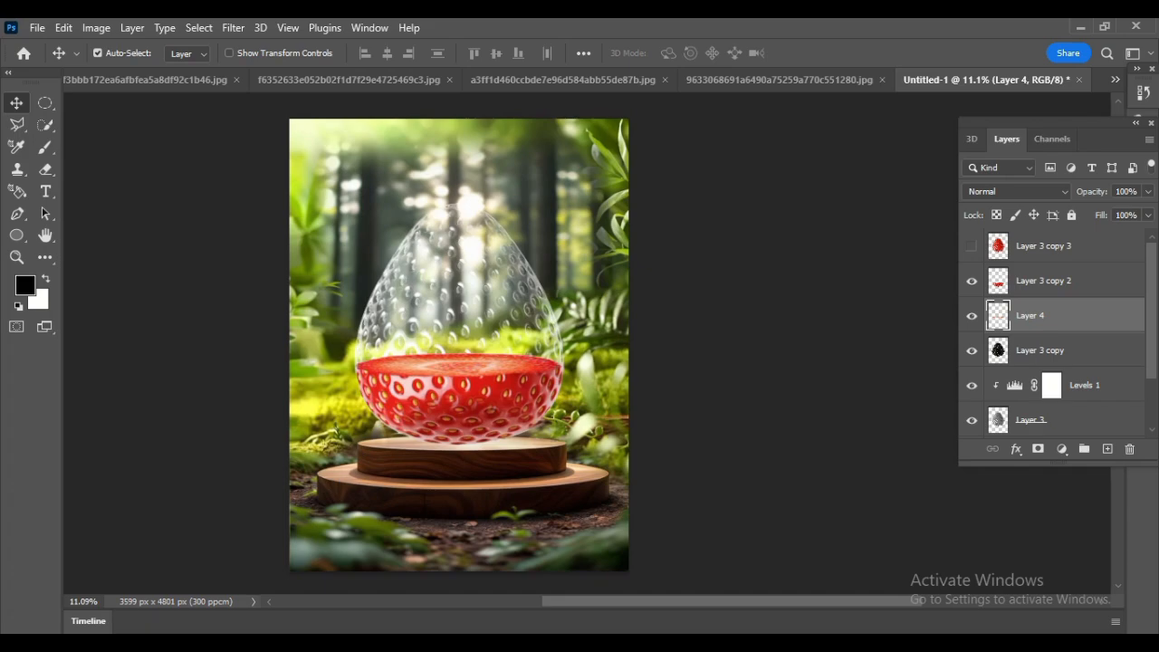
Cut out the ice cream bowl in its source image with a subject selection and output it as a new masked layer
click(149, 80)
click(348, 79)
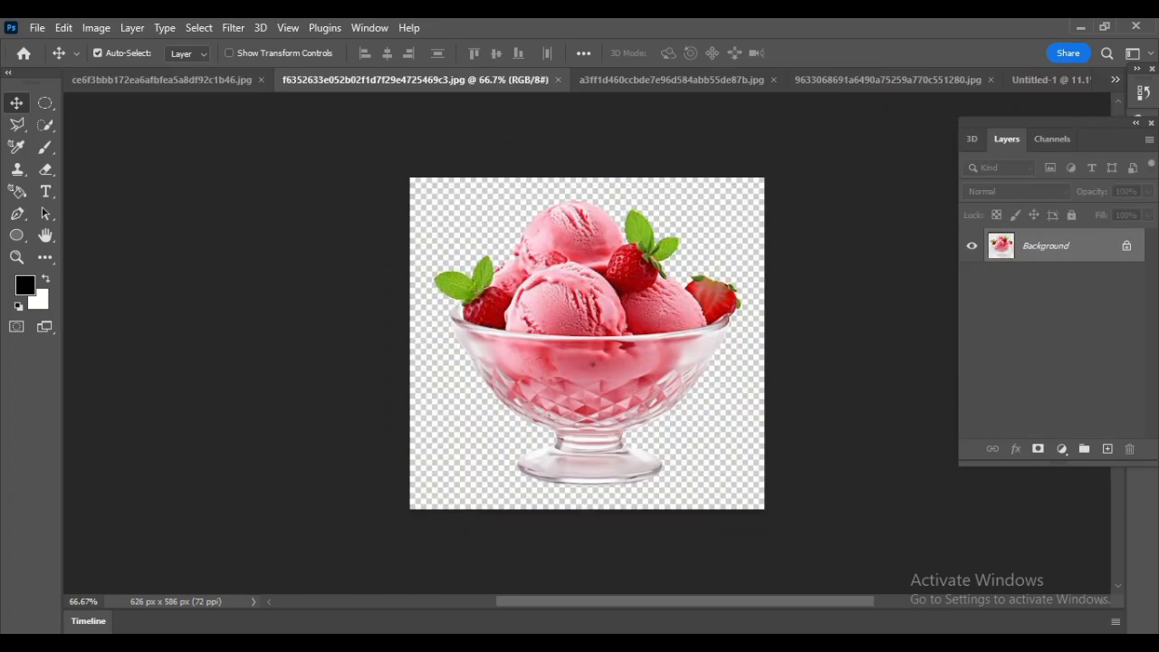
click(198, 28)
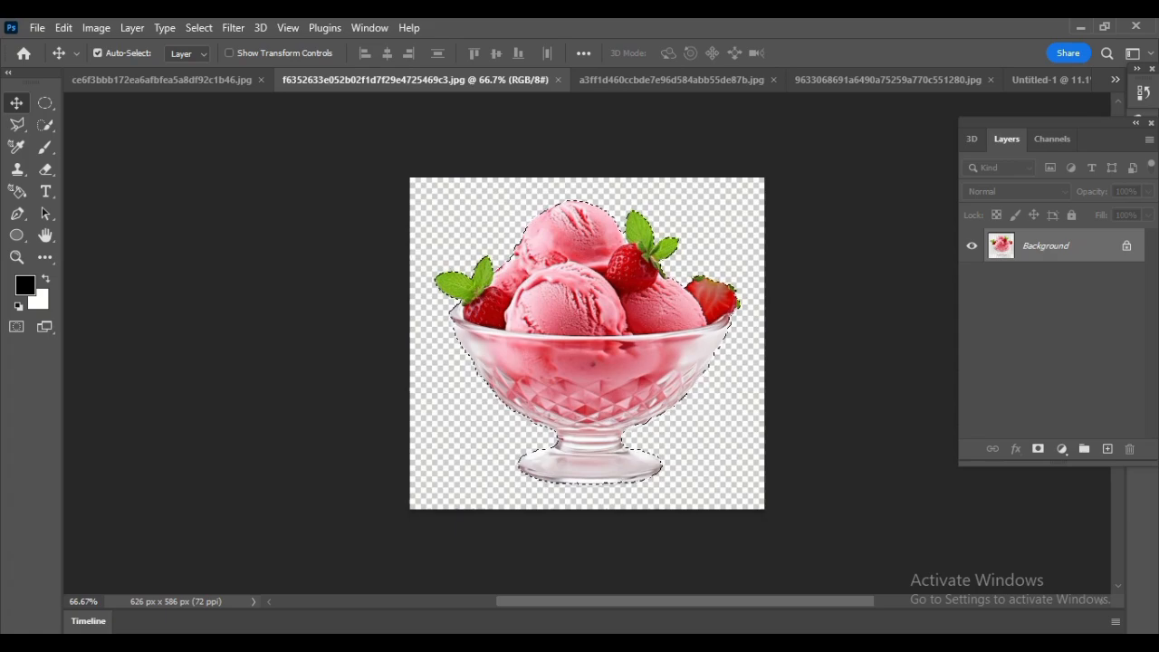
key(w)
click(600, 53)
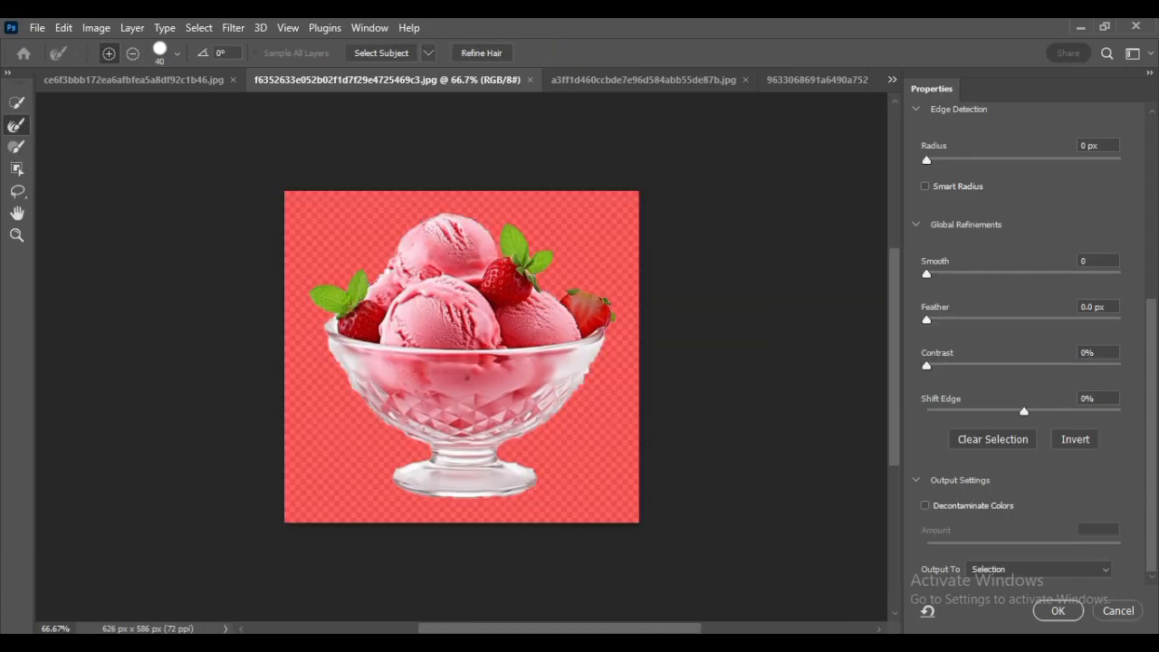
key(Return)
key(v)
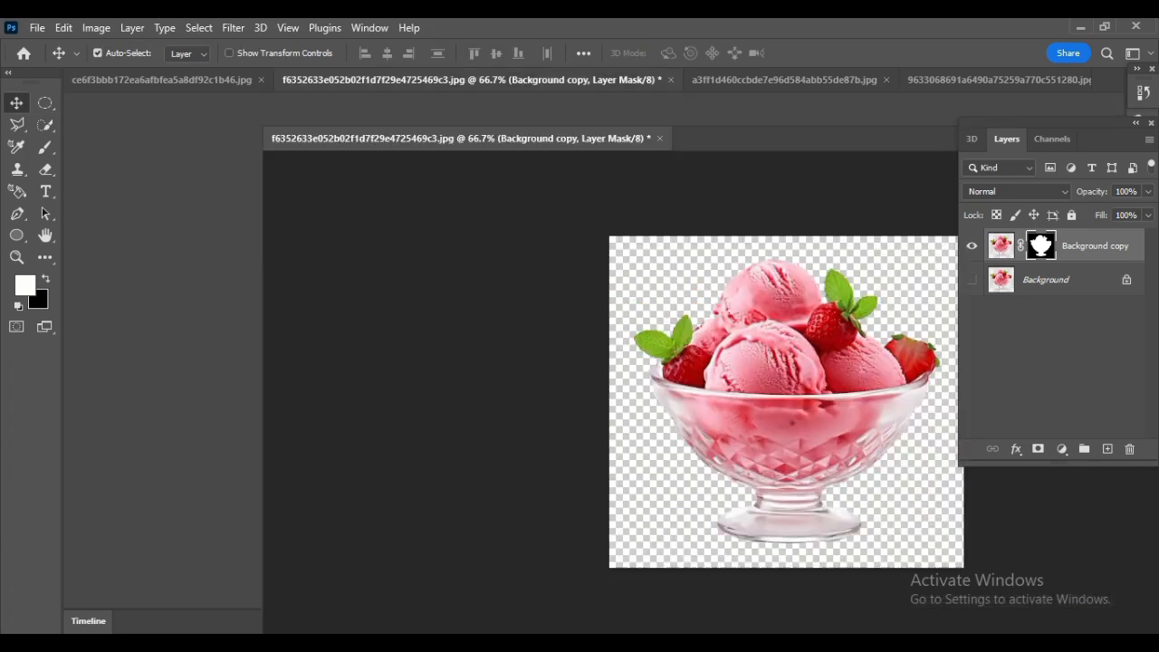
Bring the cut-out ice cream bowl into Untitled-1, enlarge it to about 273%, and stand it on the strawberry slice
drag(470, 79, 172, 139)
click(982, 79)
drag(200, 317, 481, 280)
key(ctrl+t)
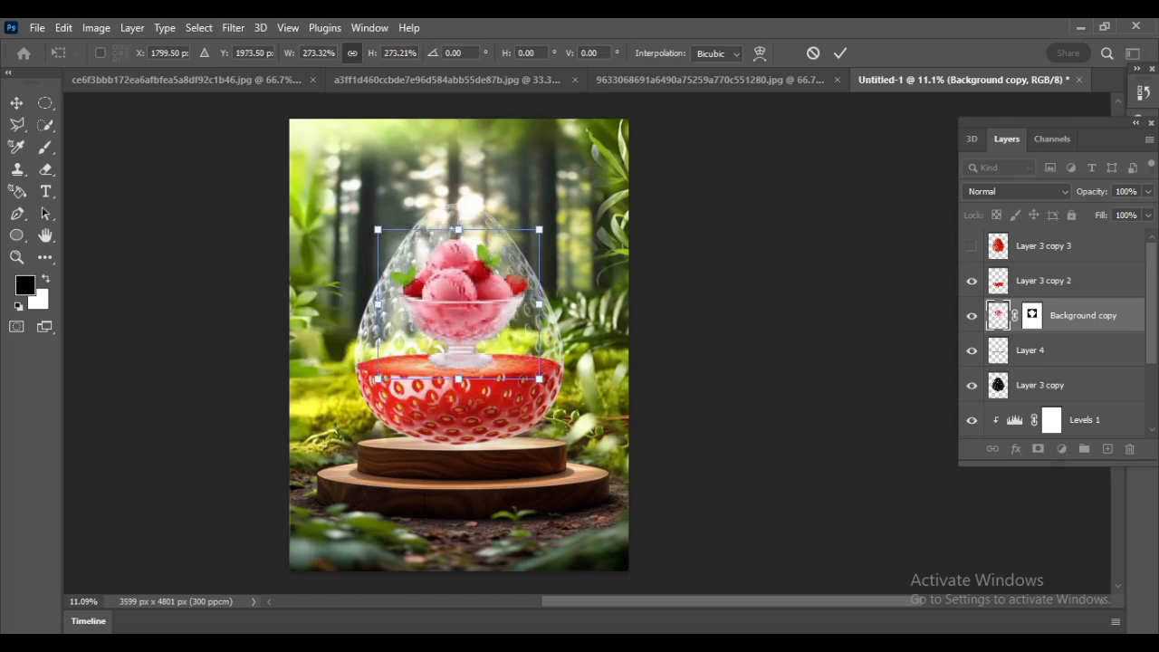
key(Return)
click(1039, 385)
drag(1082, 315, 1083, 369)
key(ctrl+z)
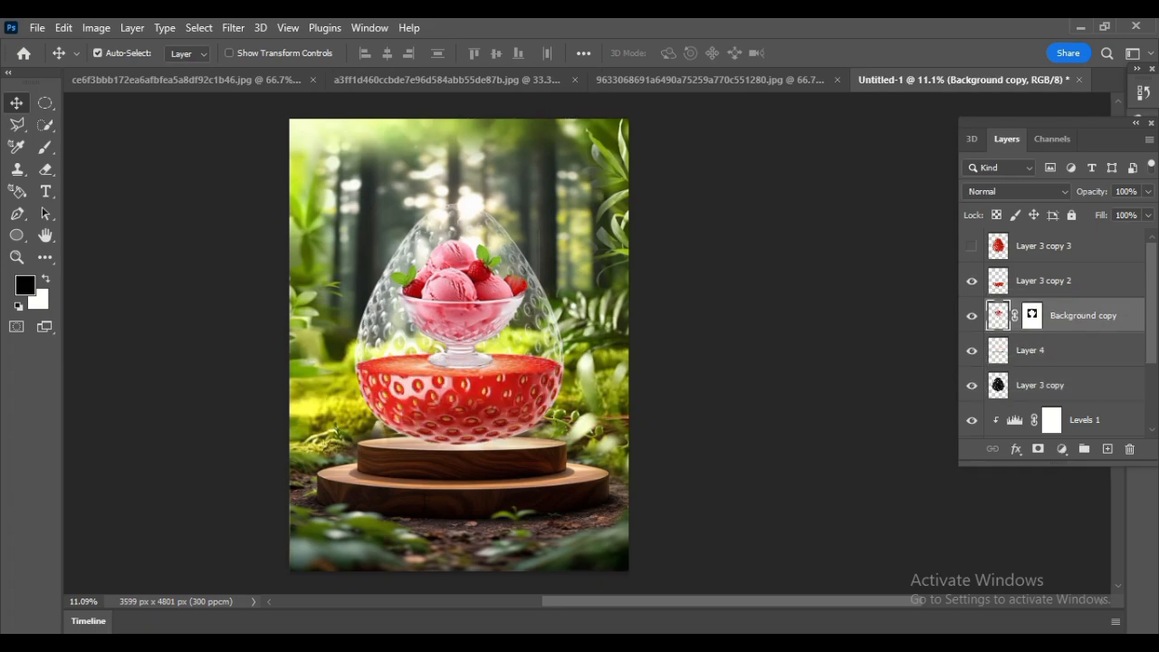
Move Layer 3 copy above the ice cream bowl layer so the glass texture overlays the bowl
scroll(1054, 331, down, 3)
scroll(1054, 330, up, 3)
scroll(1054, 330, down, 1)
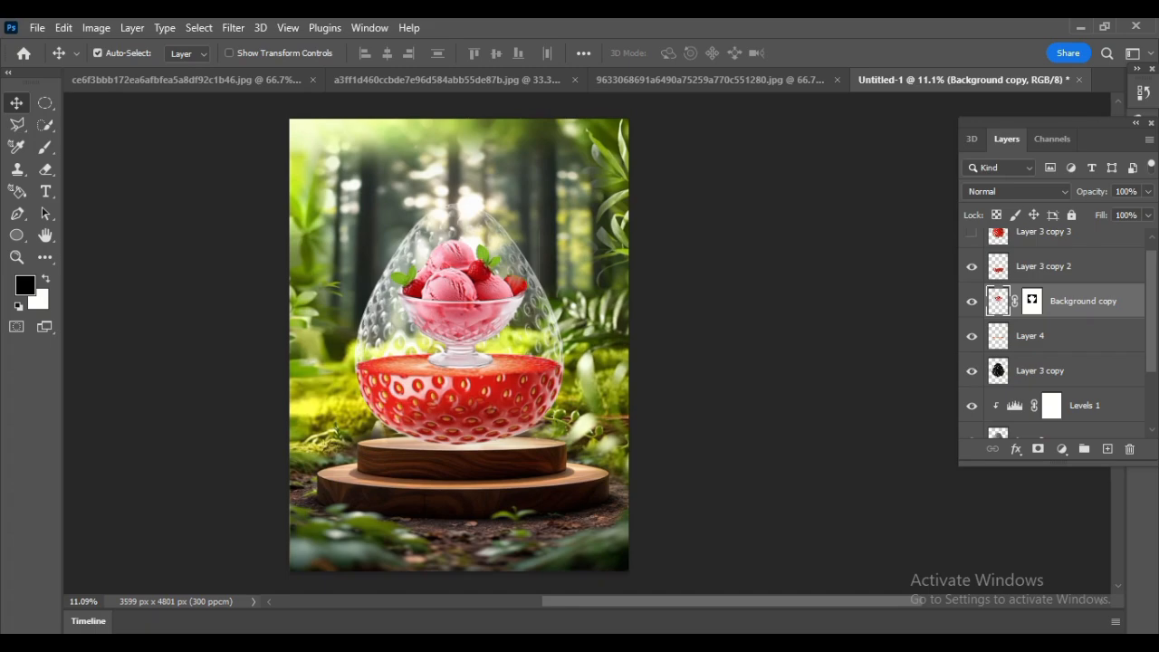
drag(1039, 371, 1039, 290)
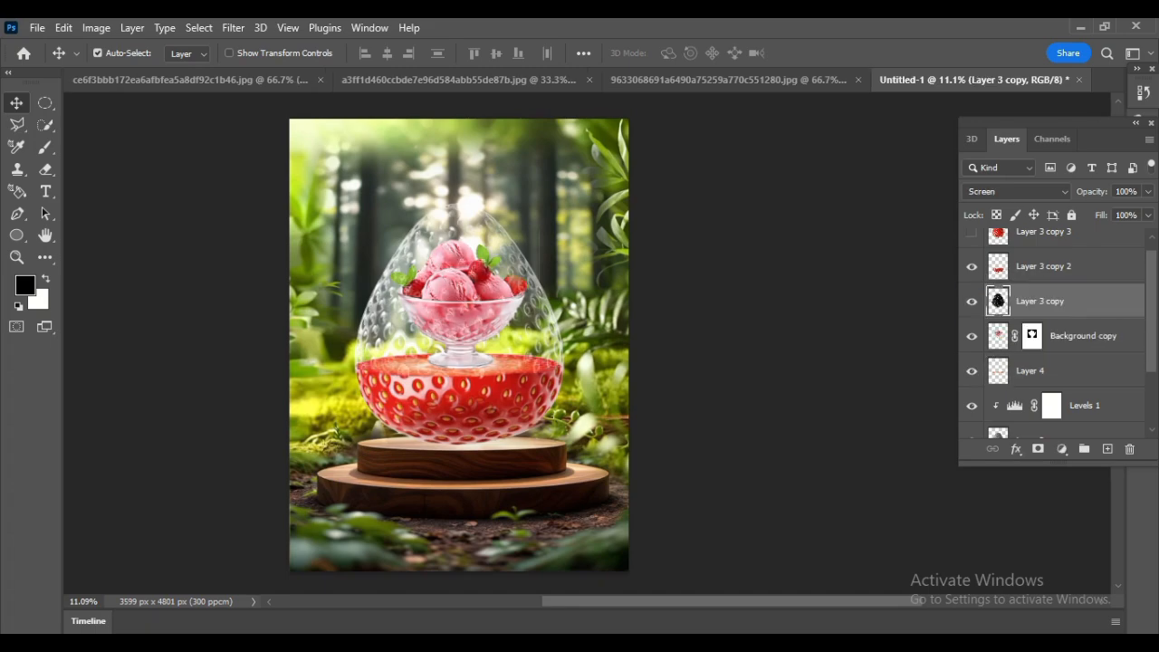
Add a Levels adjustment clipped to Layer 3 copy and slightly darken its midtones
click(1061, 449)
click(1035, 220)
drag(310, 160, 203, 163)
click(204, 503)
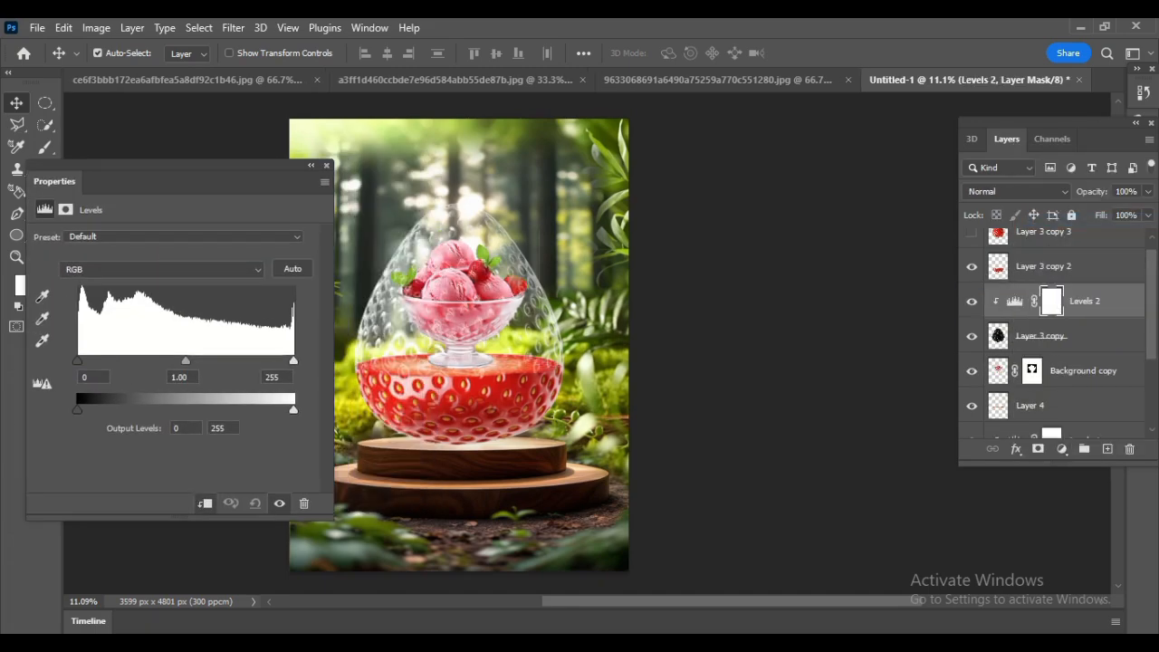
mouse_move(186, 360)
mouse_down()
mouse_move(214, 360)
mouse_move(189, 360)
mouse_up()
click(327, 165)
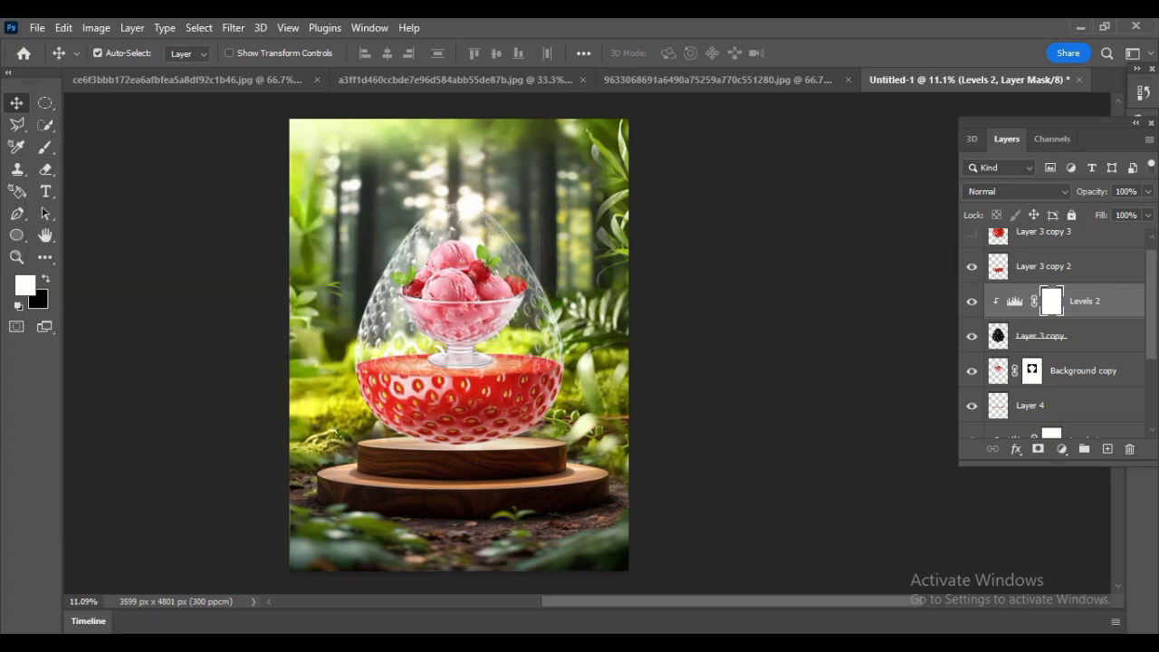
Scale the ice cream bowl to 92.40% and centre it horizontally on the strawberry slice
click(1077, 371)
key(ctrl+t)
drag(544, 224, 526, 240)
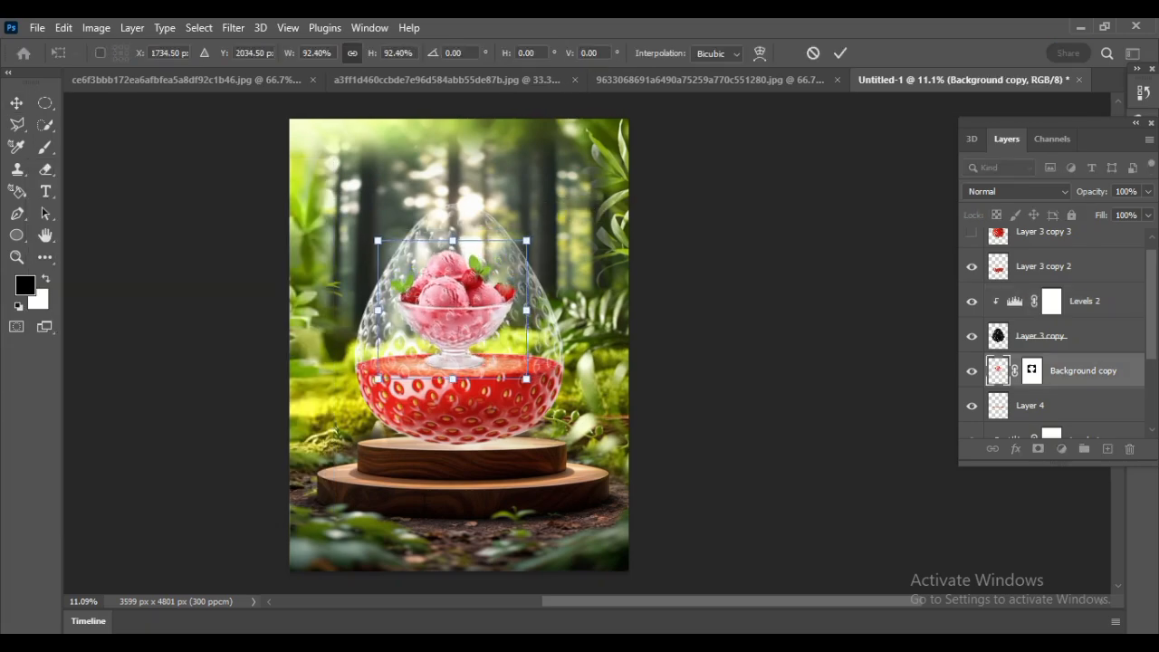
drag(480, 299, 486, 299)
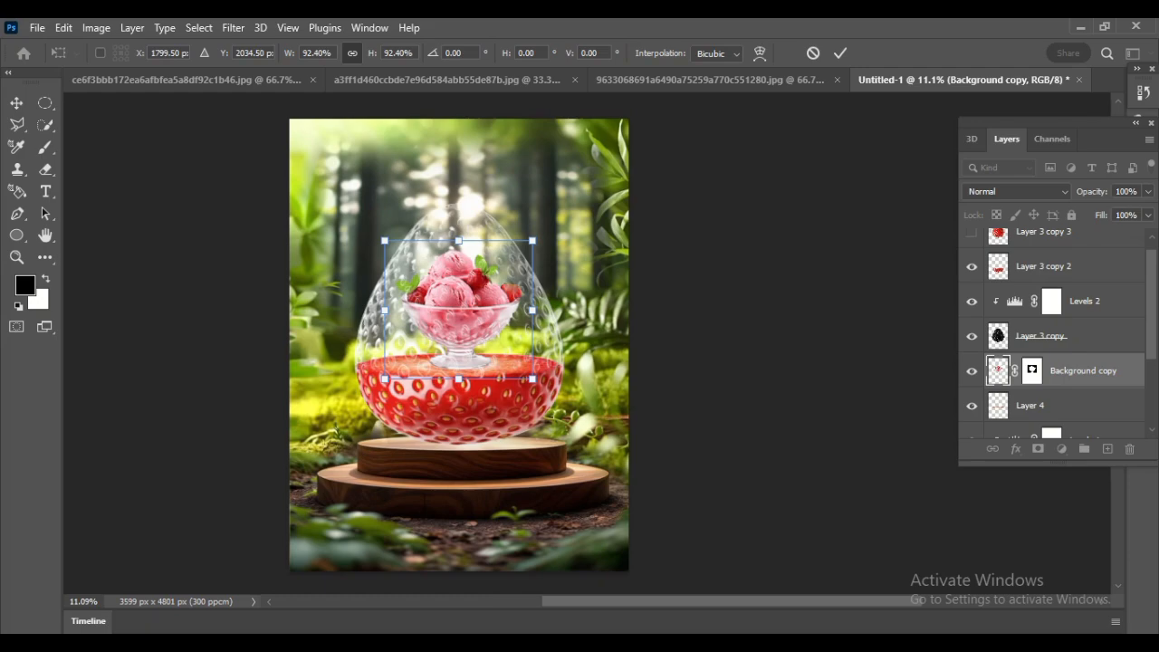
key(Return)
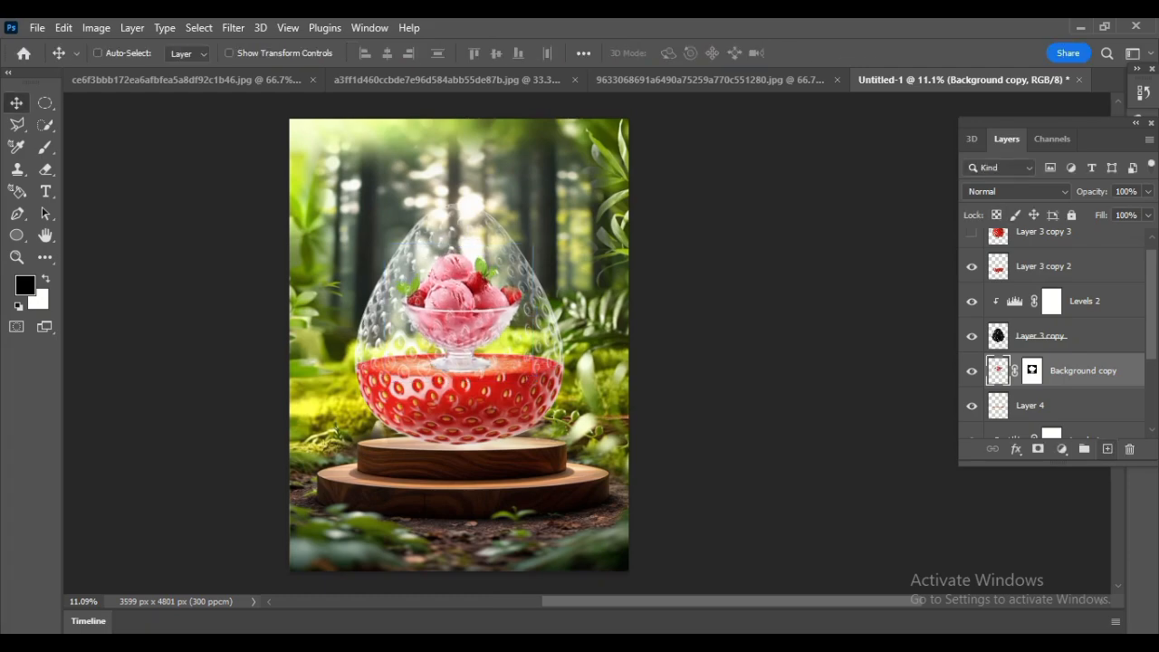
Paint a soft black shadow on a new layer beneath the bowl and reshape it to 162.70% width and 19.12% height
key(ctrl+shift+alt+n)
key(b)
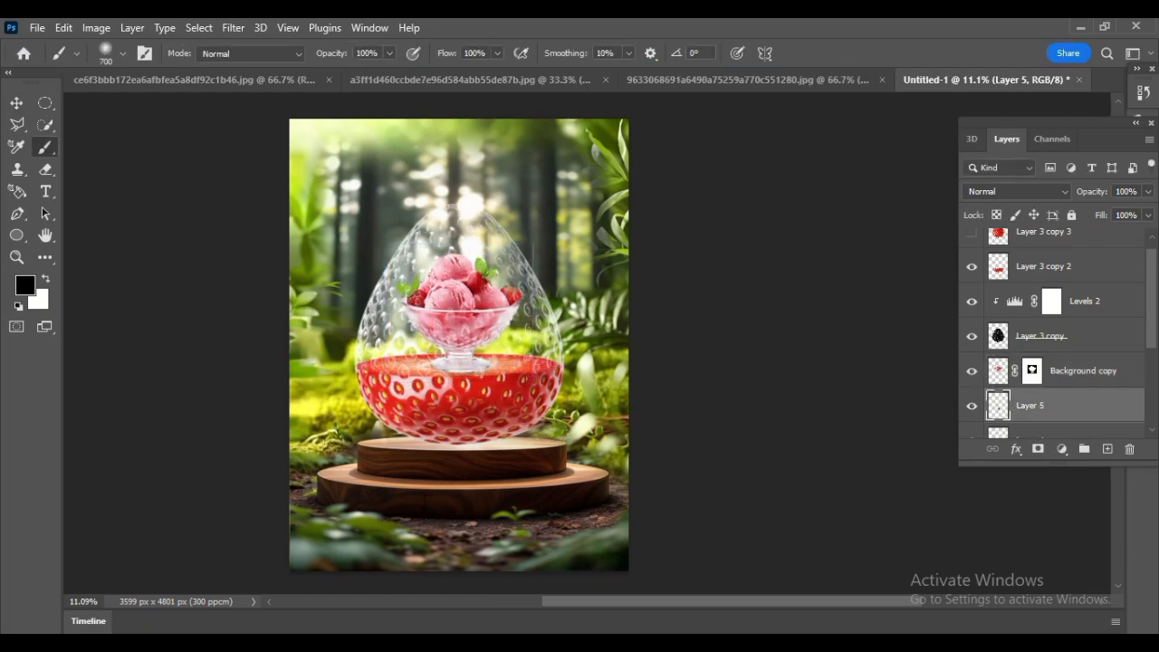
key(ctrl+t)
drag(468, 344, 468, 423)
mouse_move(470, 436)
mouse_down()
mouse_move(474, 369)
mouse_move(450, 367)
mouse_move(571, 366)
mouse_up()
mouse_move(478, 380)
mouse_down()
mouse_move(478, 366)
mouse_move(505, 368)
mouse_move(479, 382)
mouse_up()
drag(496, 370, 496, 367)
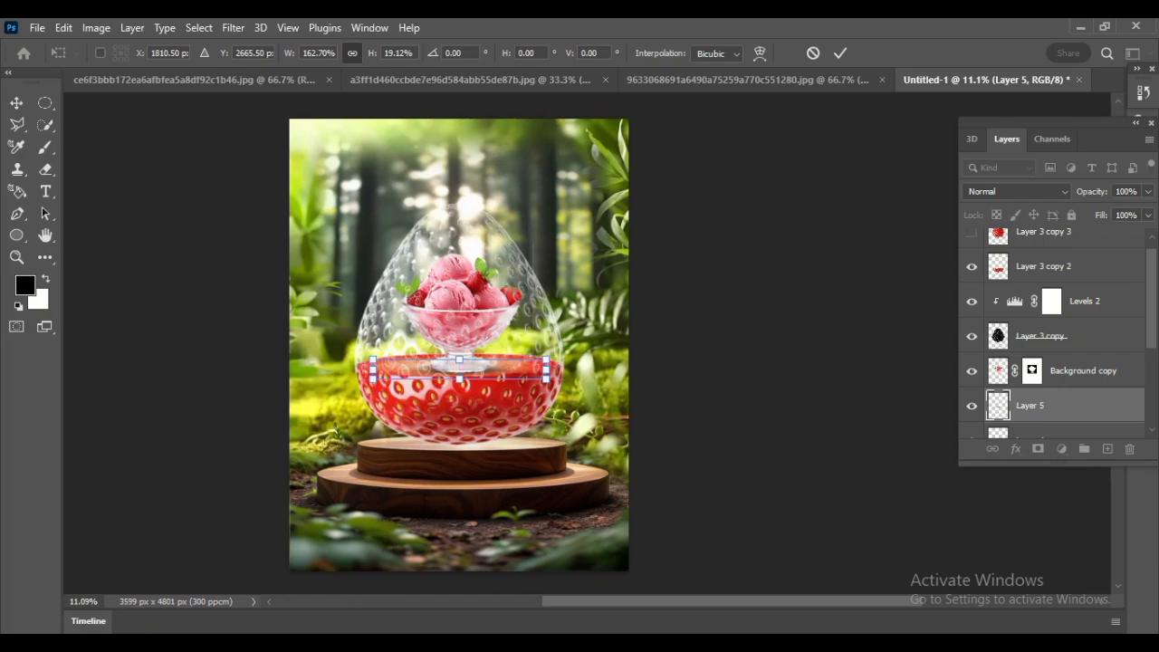
key(Return)
key(b)
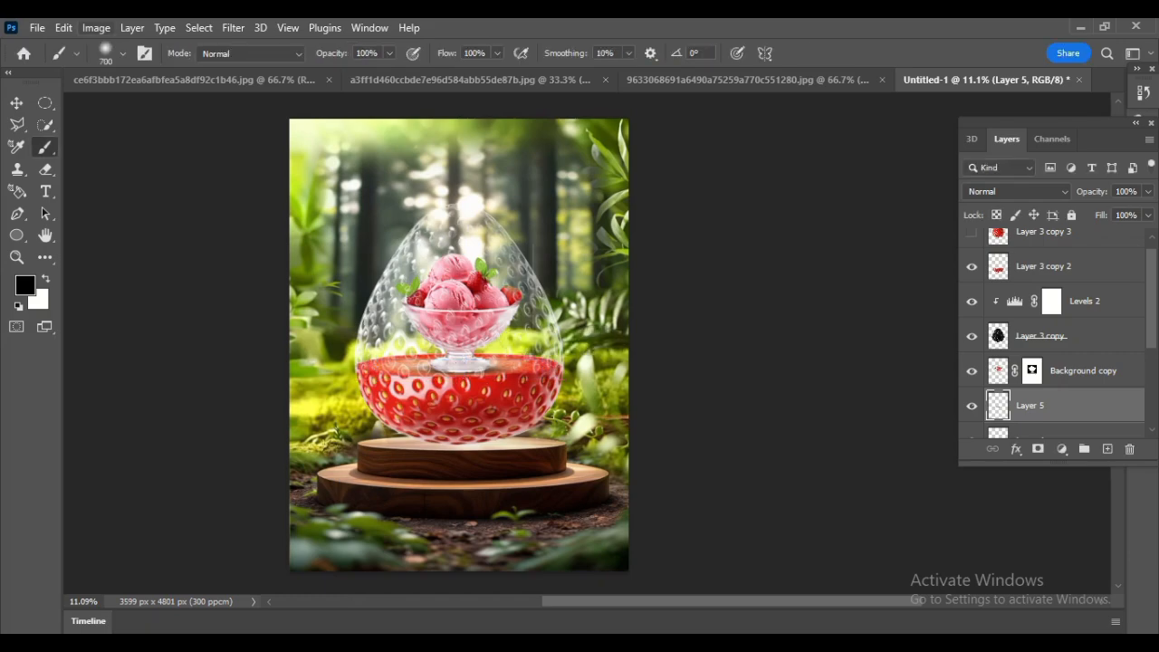
key(v)
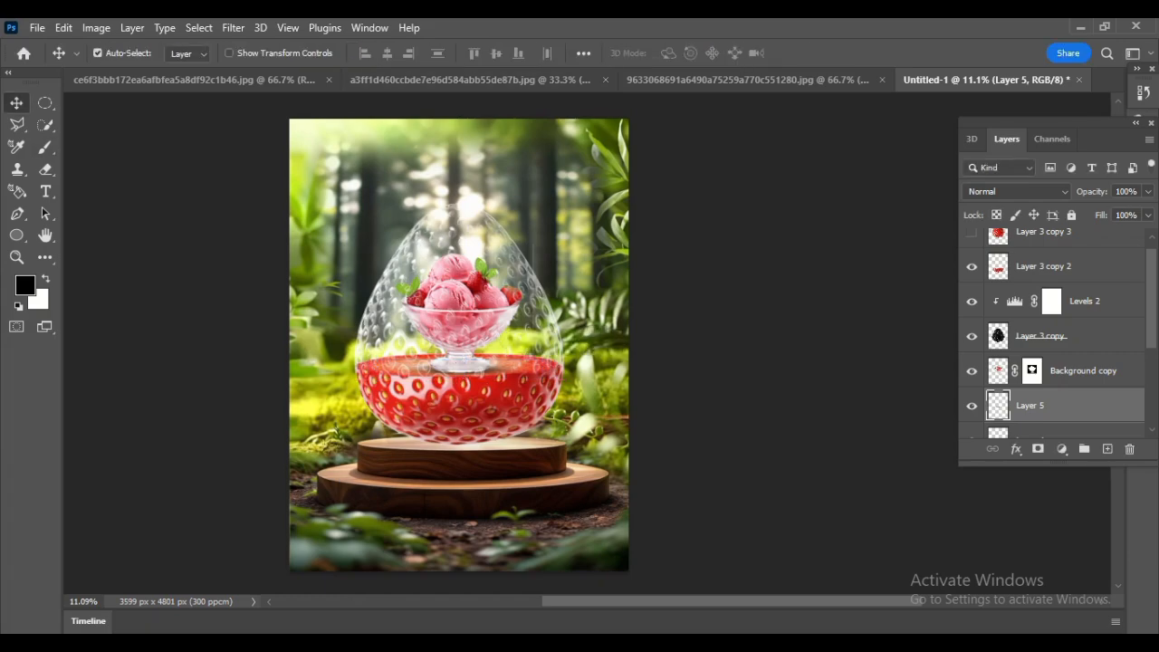
Show Layer 3 copy 3, outline the strawberry's upper part with the Pen tool, and turn the path into a selection
scroll(971, 247, up, 1)
click(971, 246)
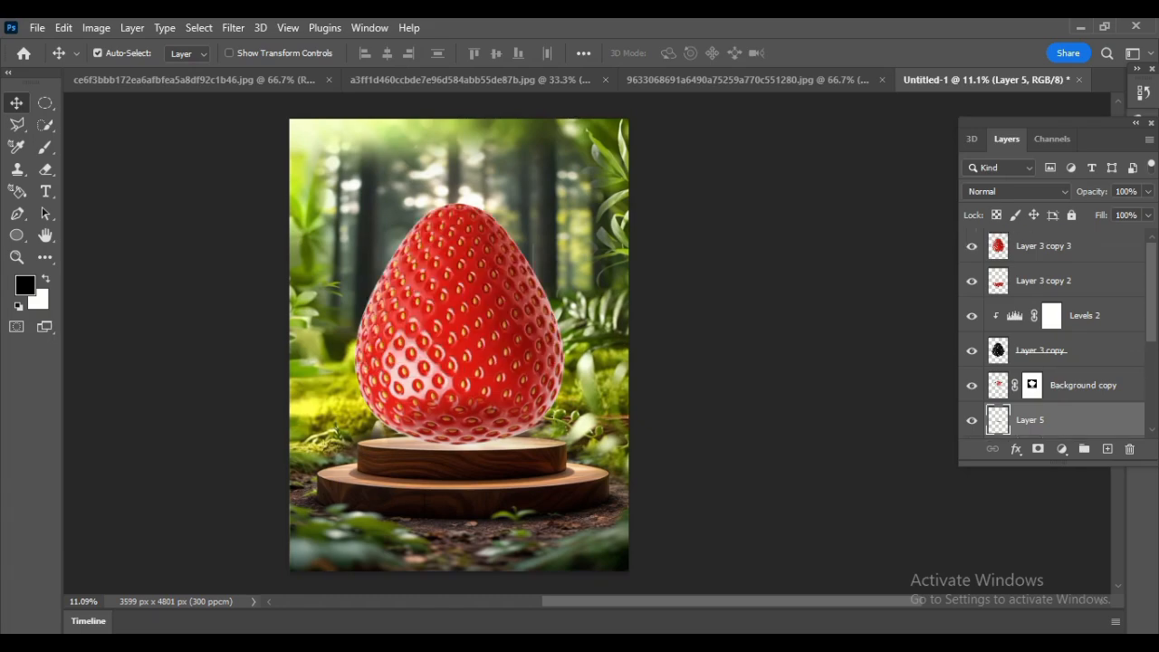
click(16, 213)
click(86, 211)
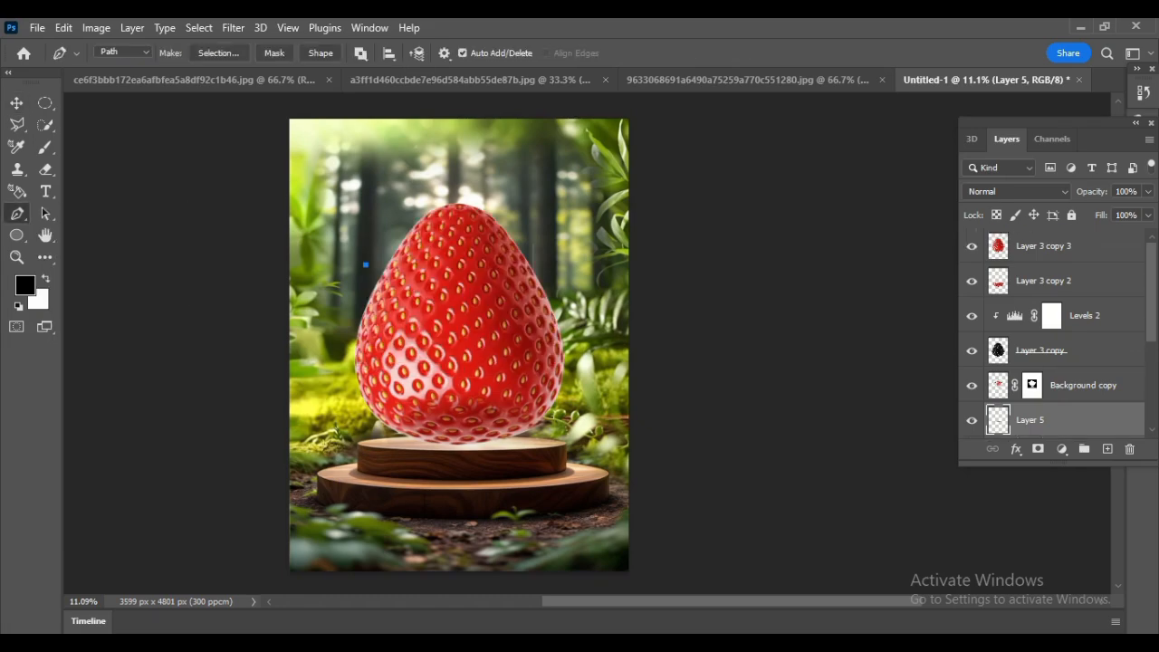
drag(635, 241, 593, 219)
right_click(394, 242)
click(451, 313)
key(Return)
Copy the selected strawberry top from Layer 3 copy 3 to a new layer and hide Layer 3 copy 3
key(ctrl+j)
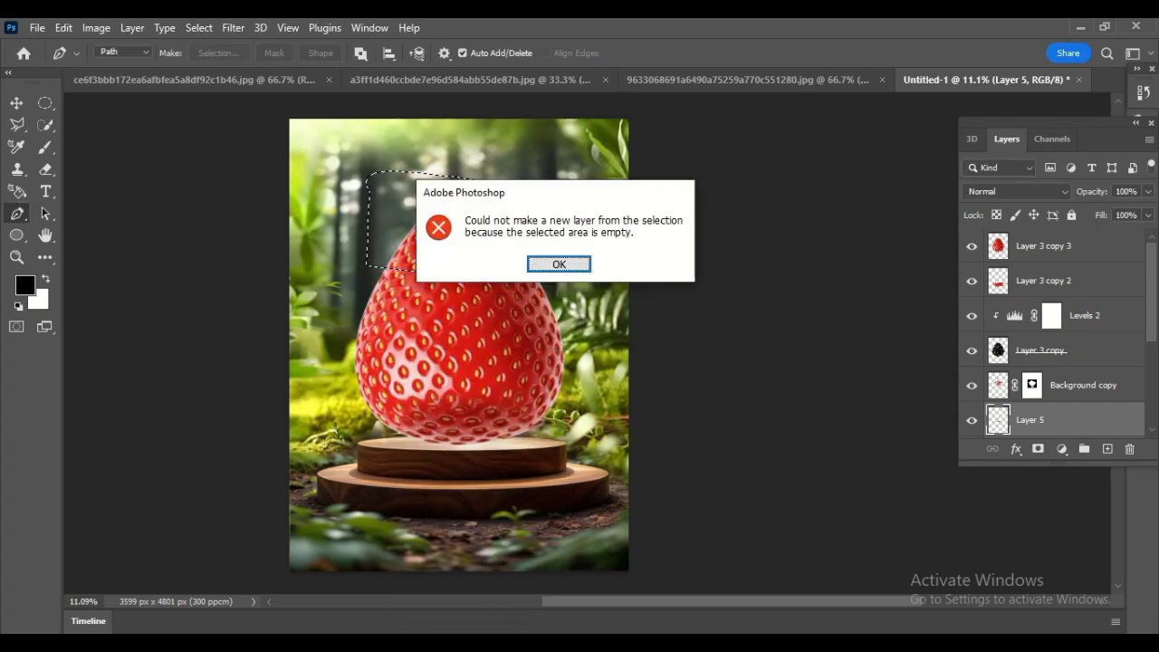
key(Return)
click(1043, 246)
key(ctrl+j)
click(971, 280)
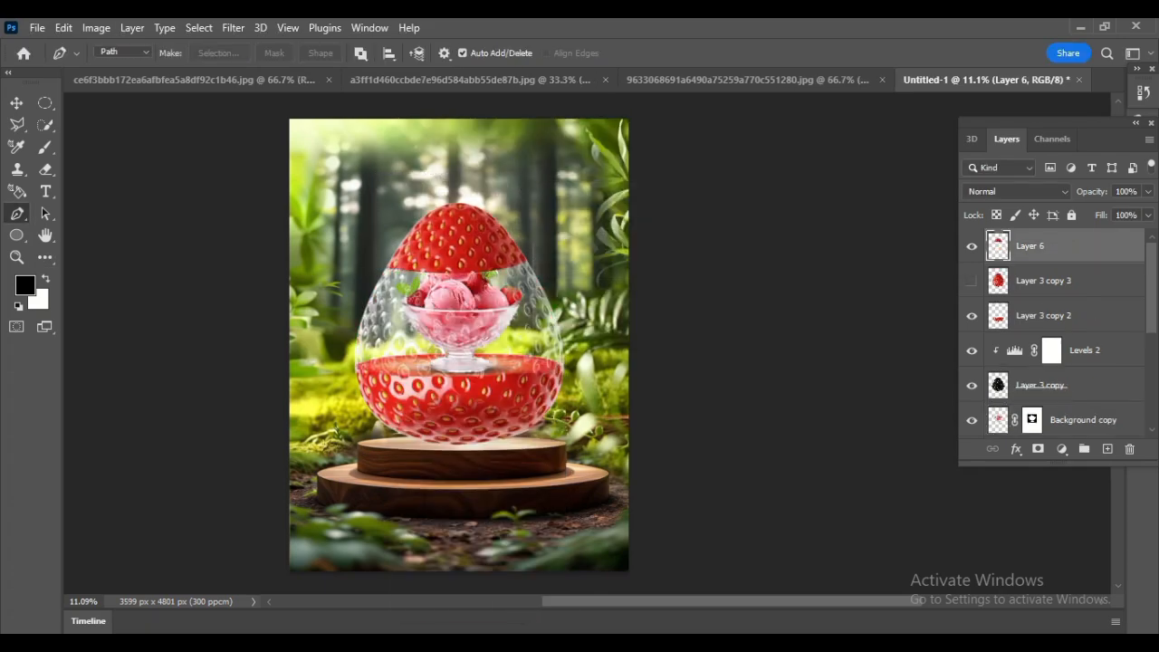
Raise the strawberry cap onto the glass top, scale it to 77.29% width and 72.50% height, and rotate it -8.44°
click(16, 102)
drag(452, 222, 452, 185)
key(ctrl+t)
drag(537, 241, 488, 214)
drag(442, 194, 511, 194)
drag(465, 196, 468, 196)
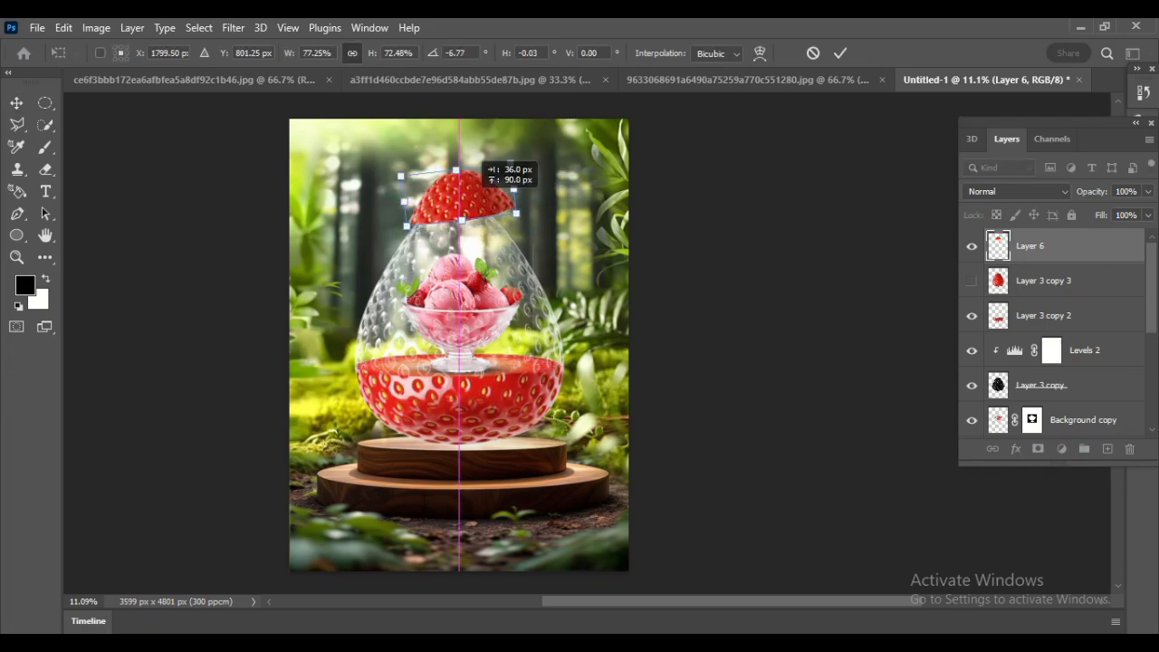
drag(550, 219, 553, 217)
mouse_move(490, 190)
mouse_down()
mouse_move(476, 193)
mouse_move(472, 156)
mouse_move(474, 184)
mouse_up()
key(Right)
key(Right)
key(Right)
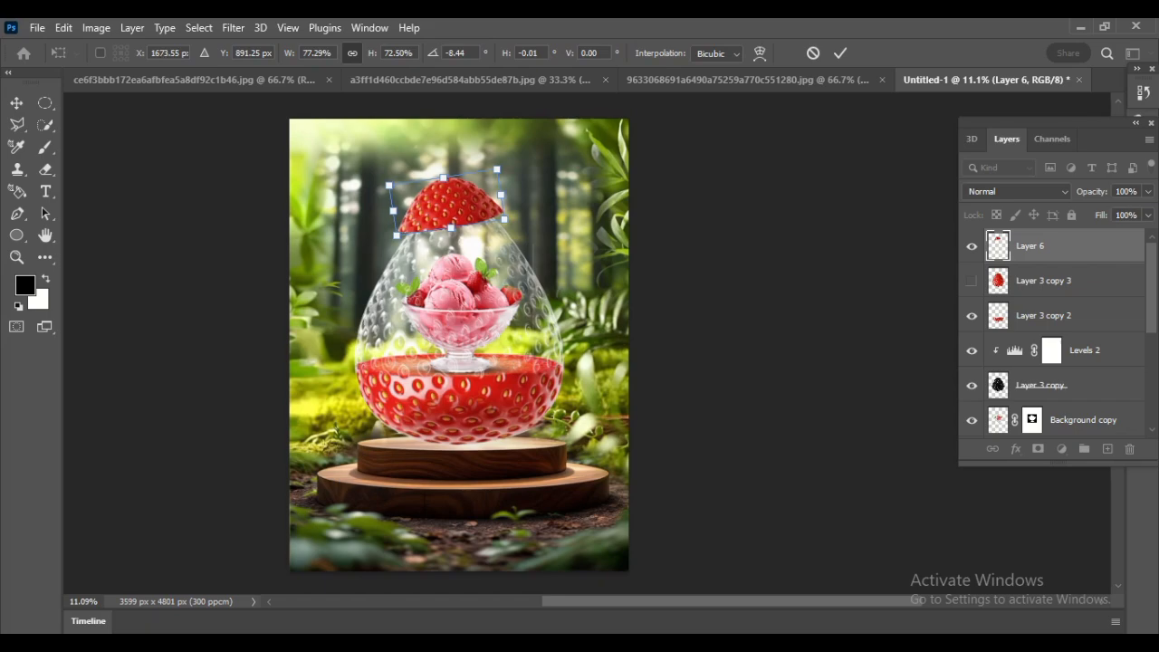
key(Return)
Convert the strawberry cap to a smart object, warp its lower edge into a curved rim, and nudge it into position
right_click(1031, 245)
click(905, 276)
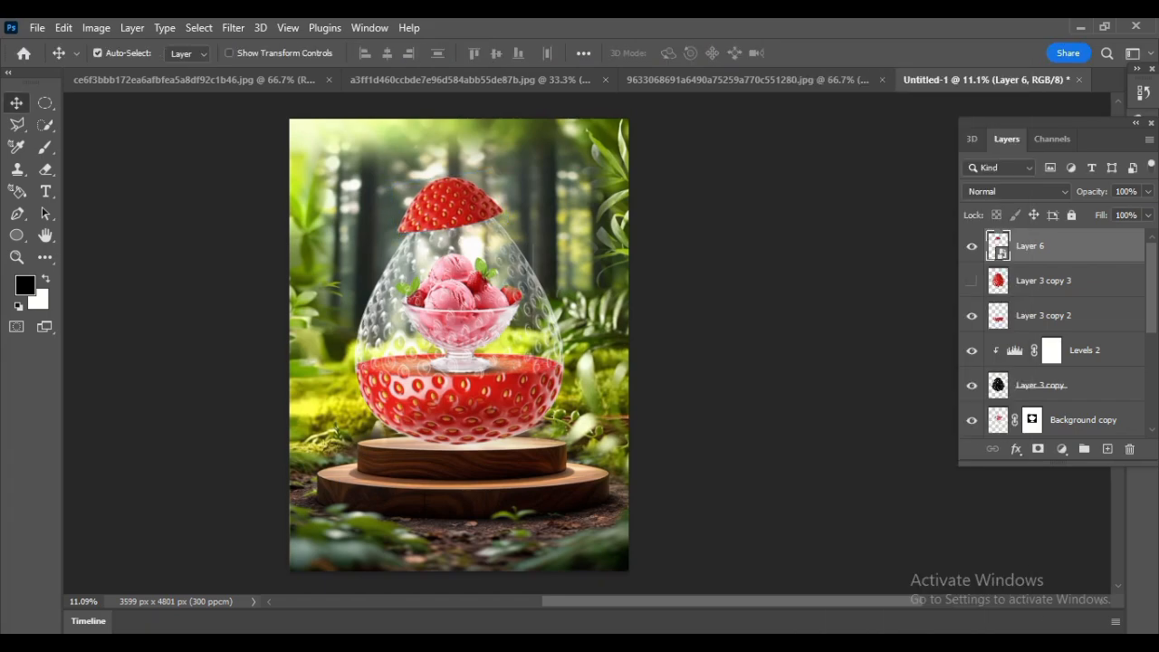
key(ctrl+t)
click(760, 53)
drag(504, 231, 518, 218)
drag(396, 232, 473, 238)
drag(387, 230, 396, 232)
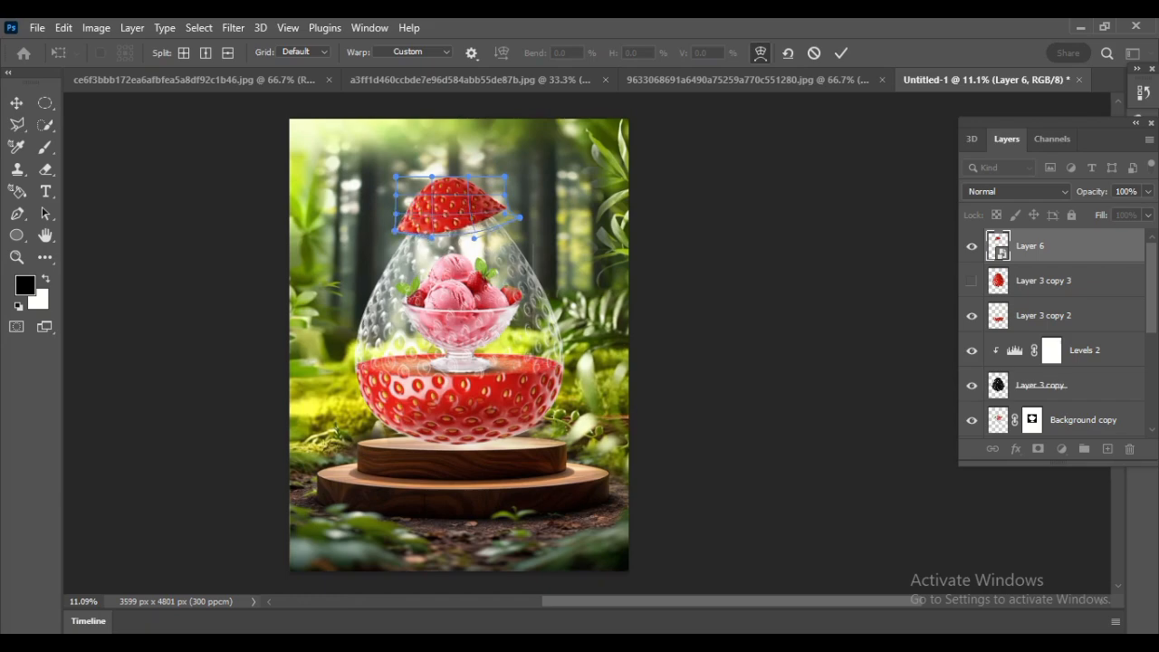
click(841, 54)
mouse_move(474, 168)
mouse_down()
mouse_move(465, 176)
mouse_move(467, 165)
mouse_up()
drag(460, 205, 460, 204)
Bring the cut-out green leaves from their source image into Untitled-1 on top of the strawberry cap
click(518, 641)
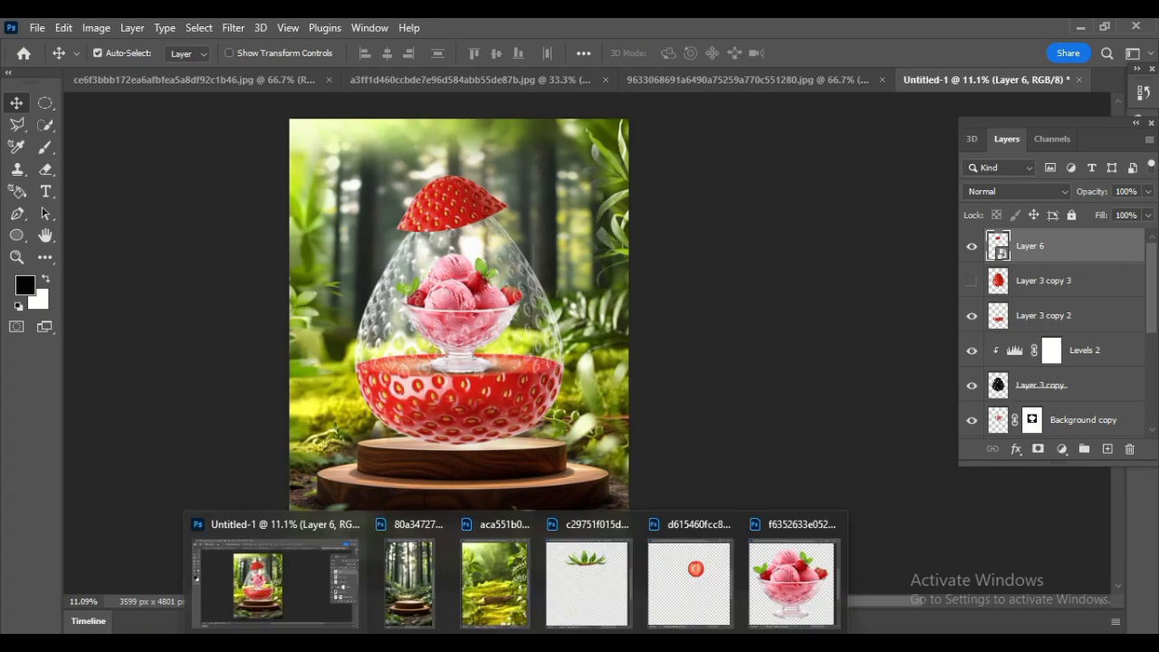
click(592, 574)
drag(177, 253, 457, 181)
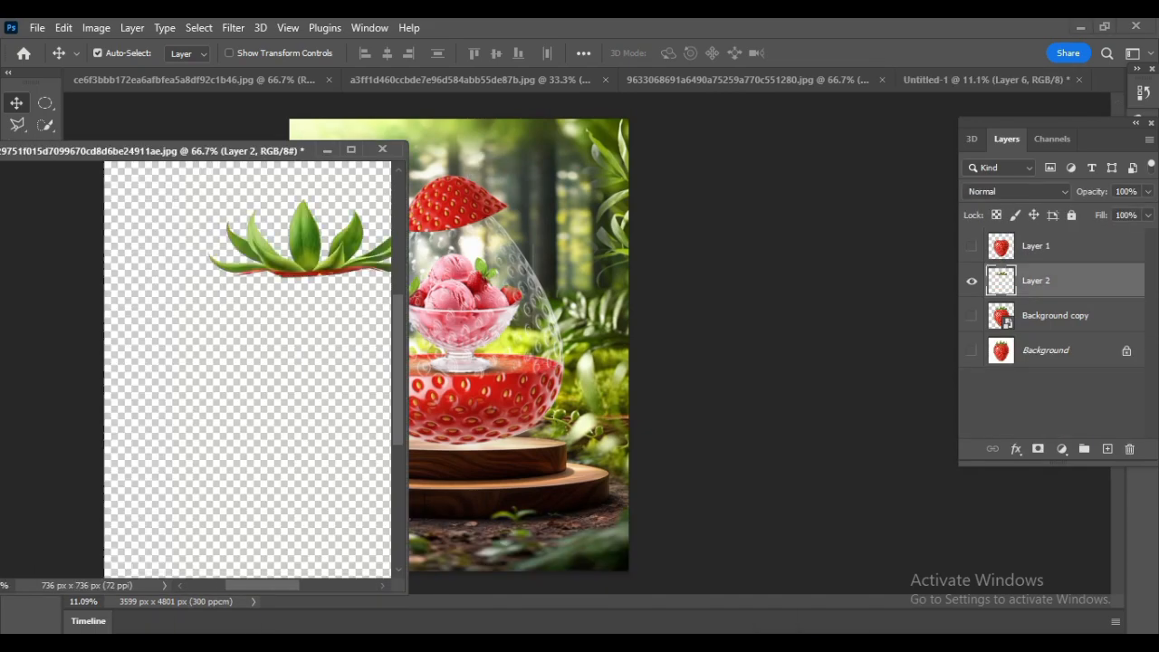
click(326, 150)
Enlarge the leaves to about 258%, rotate them -12.08°, and place them on the crown of the strawberry cap
key(ctrl+t)
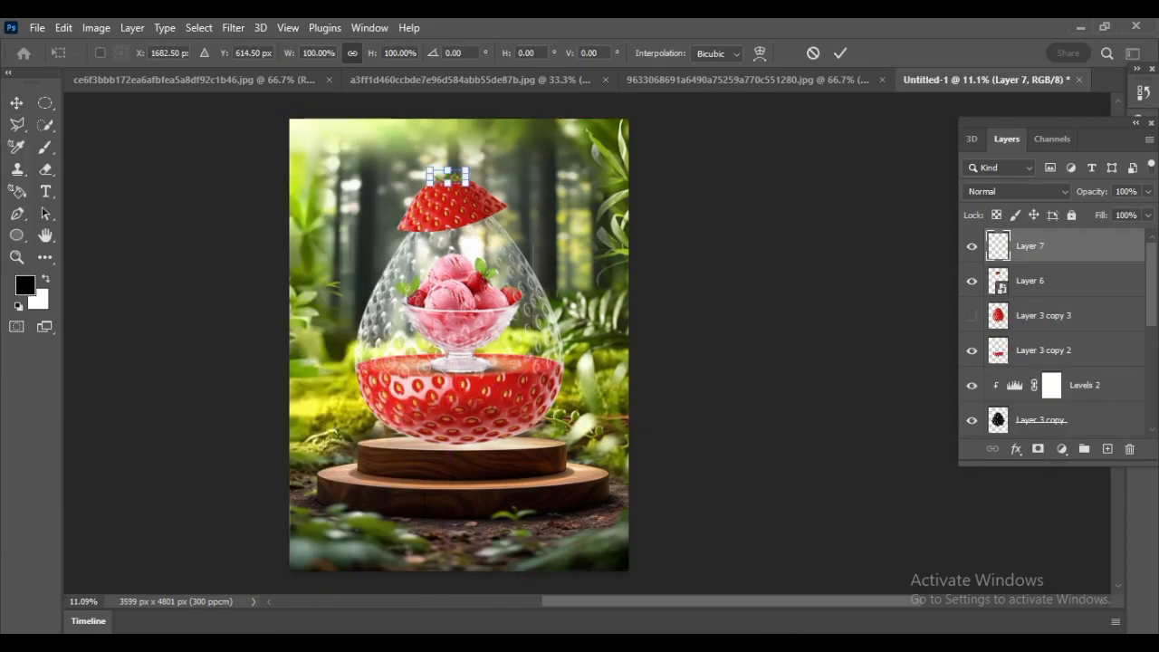
drag(468, 168, 477, 138)
drag(442, 184, 443, 183)
drag(443, 174, 439, 177)
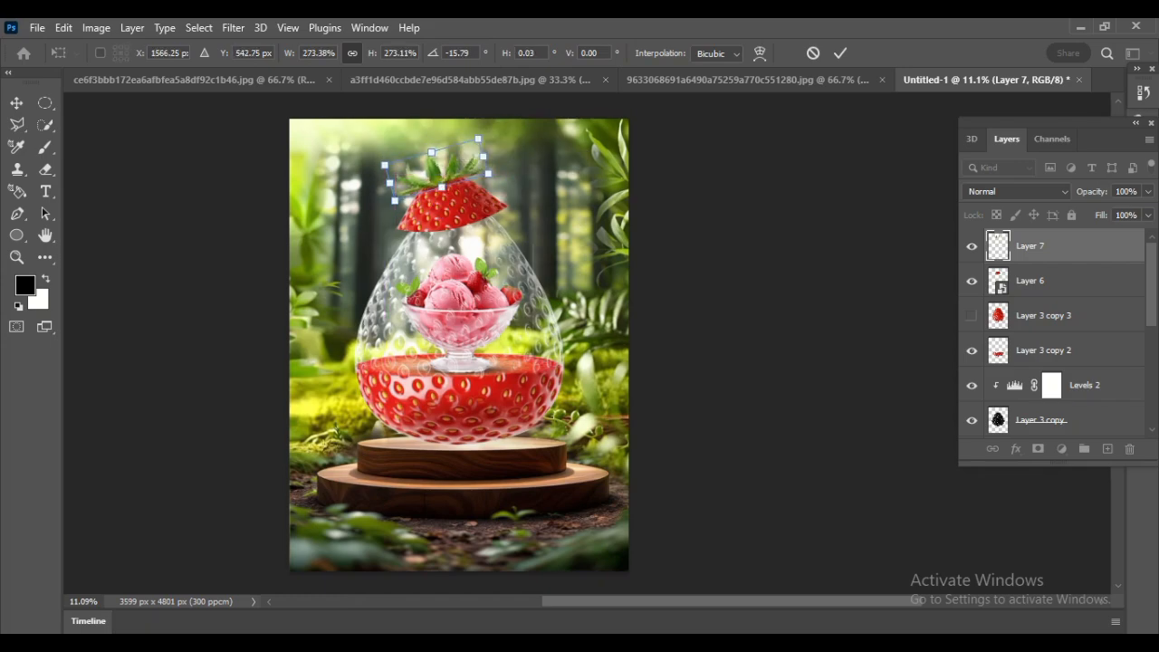
drag(527, 174, 528, 180)
drag(439, 180, 449, 177)
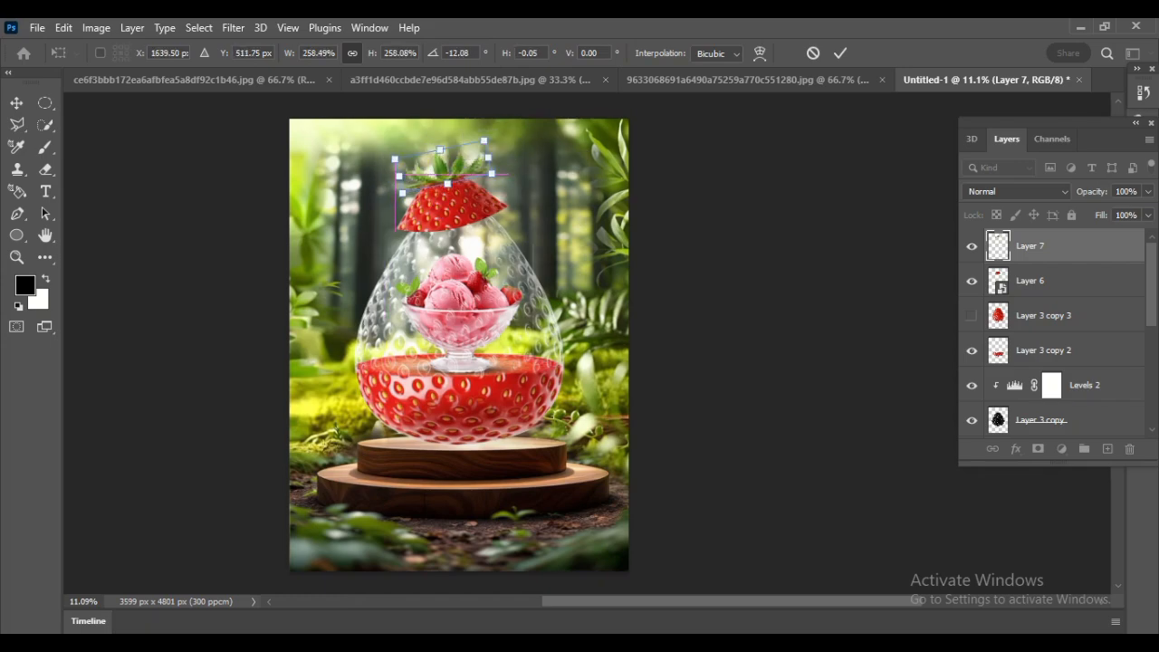
key(Return)
Fine-tune the position of the leaves so they sit on the crown of the strawberry cap
key(z)
scroll(439, 374, up, 1)
scroll(439, 374, up, 13)
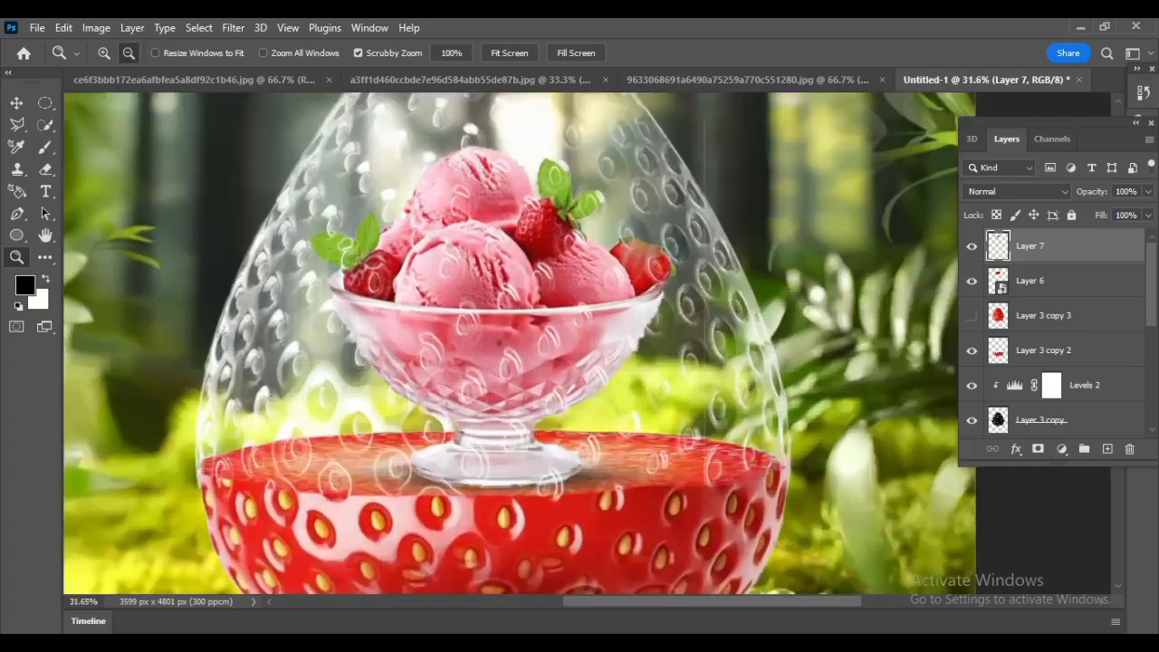
scroll(439, 374, up, 10)
key(v)
drag(452, 186, 453, 178)
mouse_move(461, 218)
mouse_down()
mouse_move(450, 185)
mouse_move(459, 214)
mouse_up()
key(e)
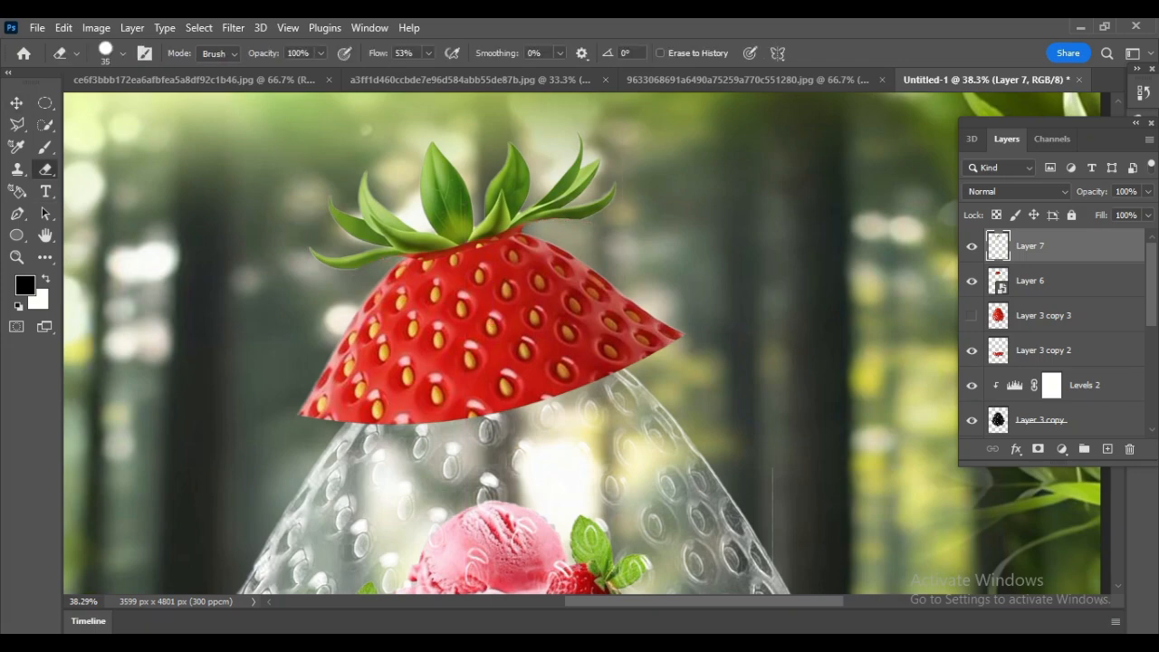
key(v)
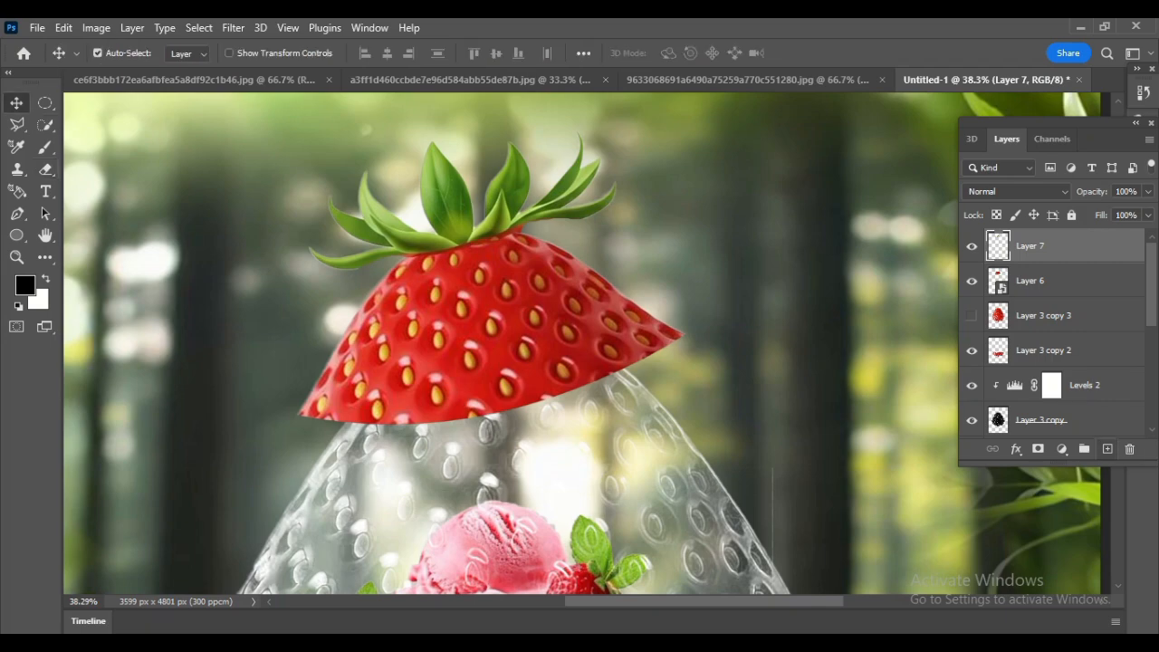
Add a new layer clipped to the leaves and paint soft black shading at 39% opacity along the leaf base
click(1107, 449)
right_click(1062, 246)
click(895, 367)
key(b)
click(389, 54)
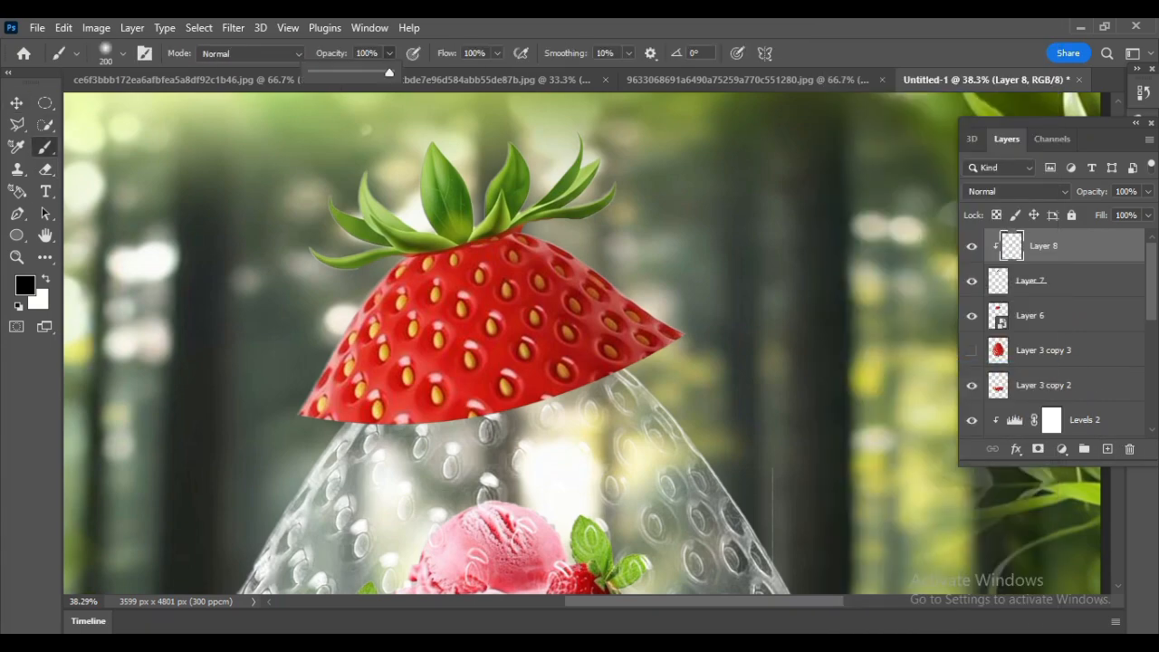
drag(389, 73, 342, 72)
key(bracketleft)
key(bracketleft)
key(bracketleft)
drag(505, 232, 416, 252)
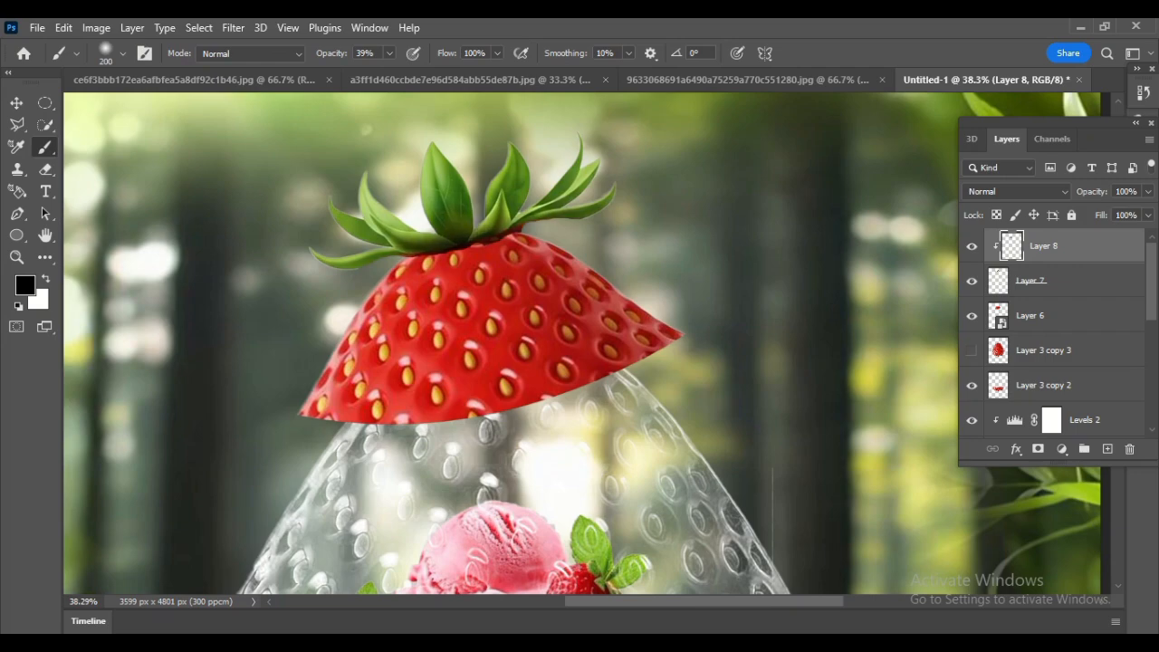
Add a new layer clipped to the strawberry cap and paint a soft black shadow on it beneath the leaves
key(v)
click(1062, 316)
click(1107, 449)
right_click(1063, 316)
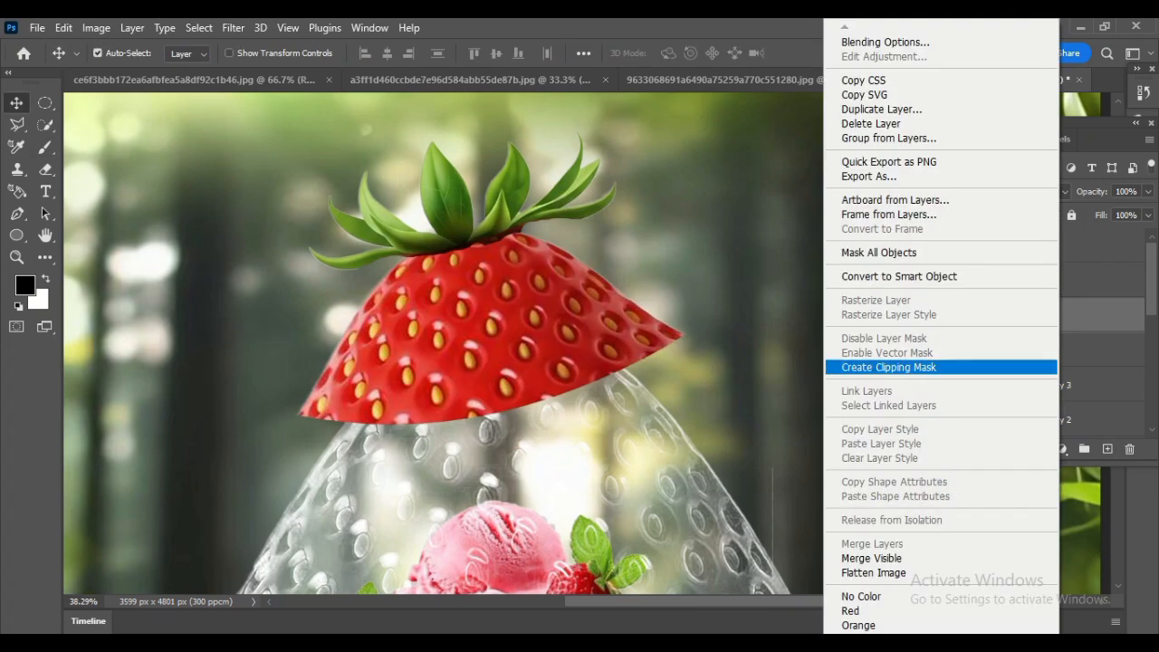
click(894, 368)
key(b)
mouse_move(494, 246)
mouse_down()
mouse_move(420, 257)
mouse_move(518, 244)
mouse_up()
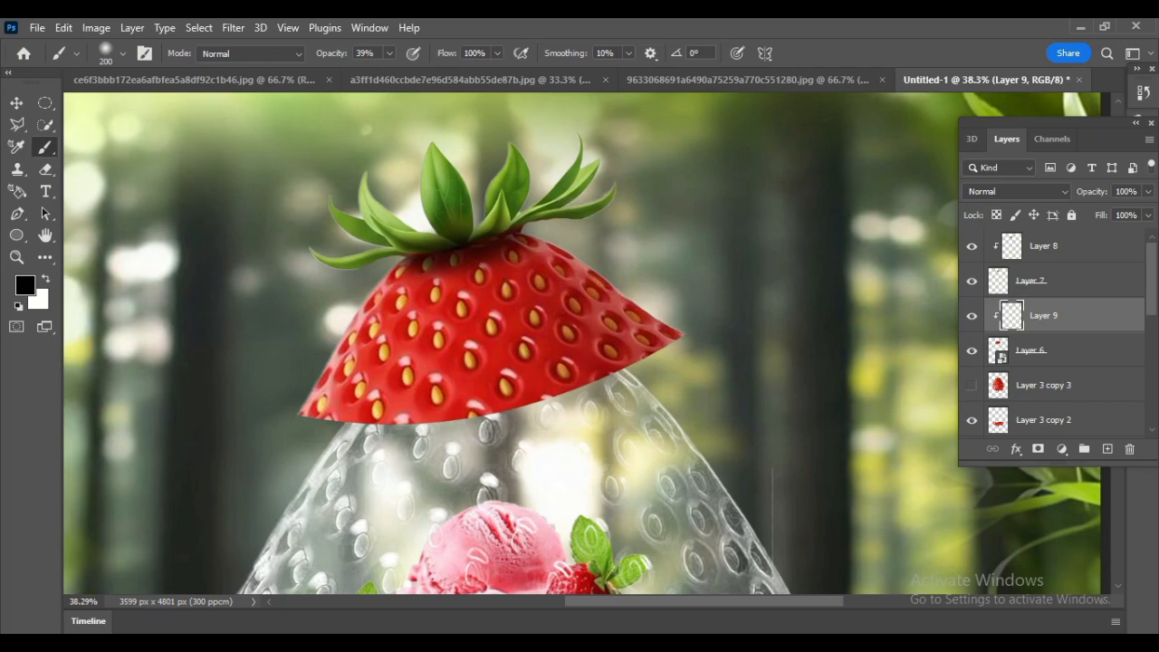
key(v)
Add a new empty layer directly beneath the glass strawberry's Layer 3 for a shadow, and ready the Brush tool
key(z)
drag(487, 340, 353, 340)
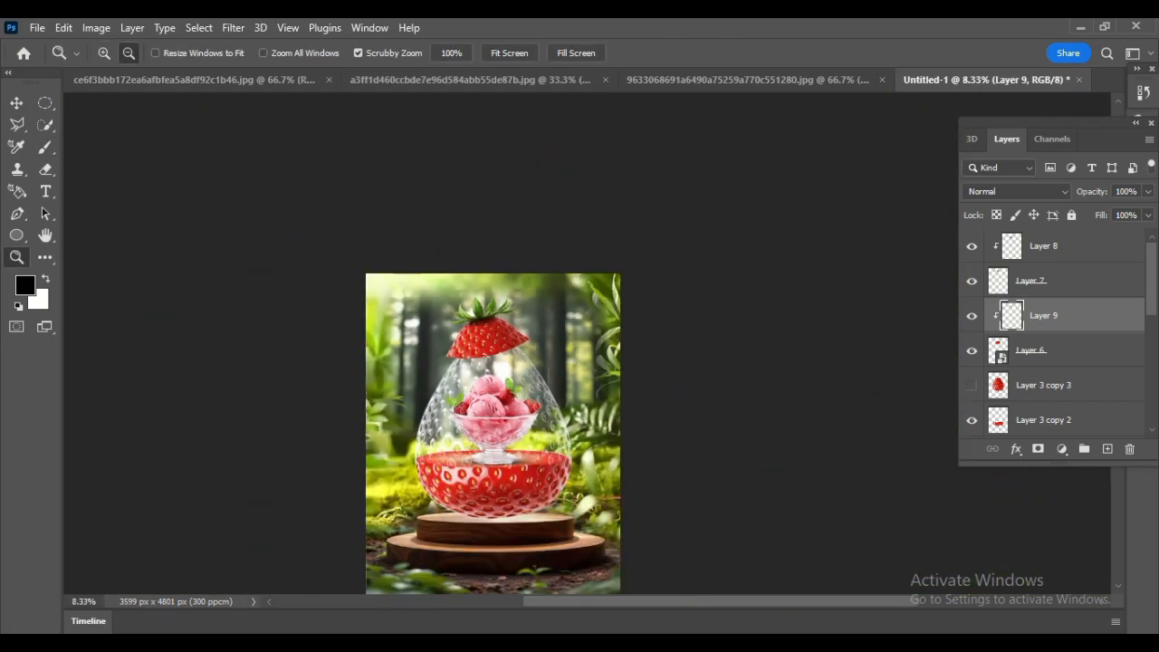
key(v)
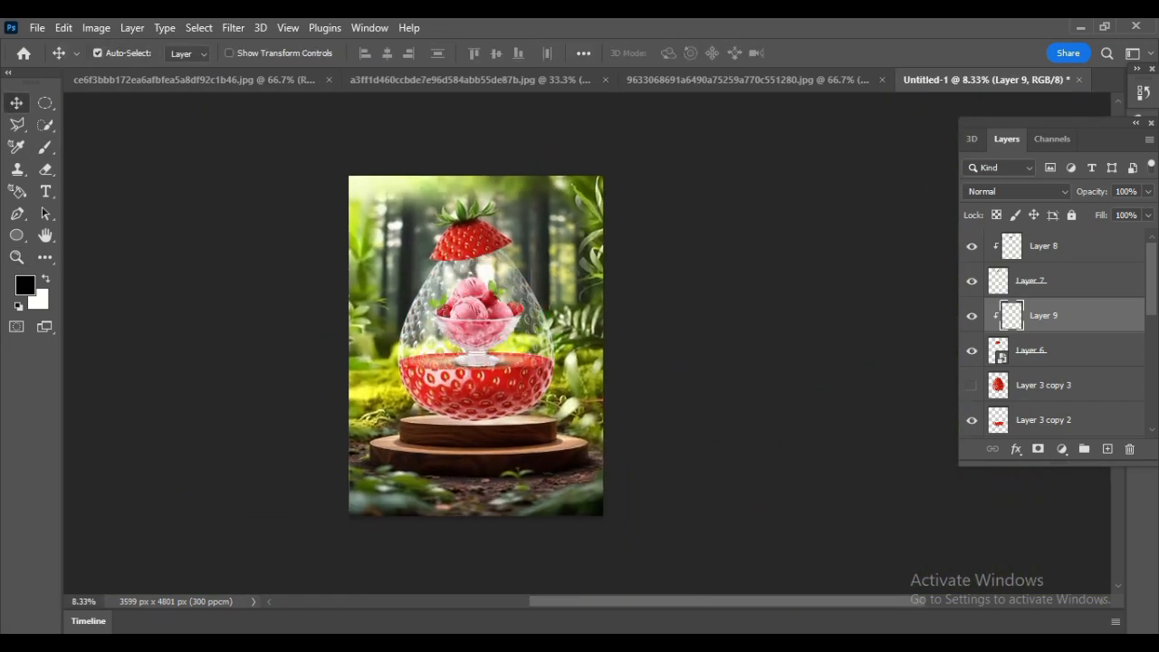
click(1041, 419)
scroll(1041, 362, down, 5)
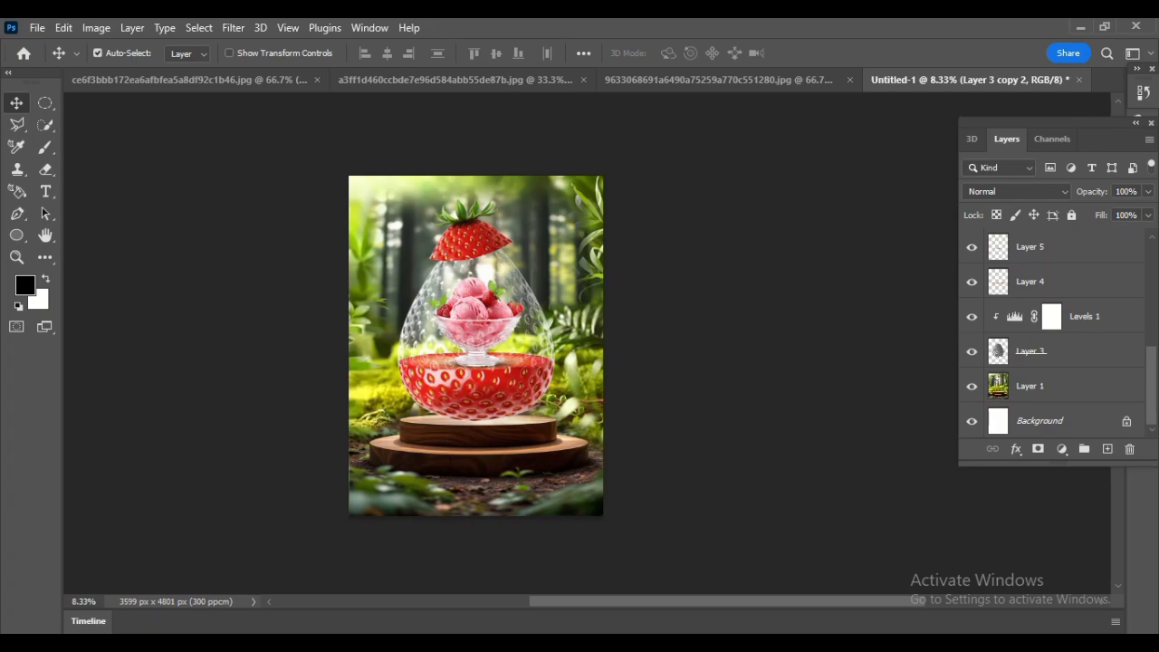
click(971, 352)
click(971, 351)
click(1032, 351)
ctrl+click(1107, 449)
key(b)
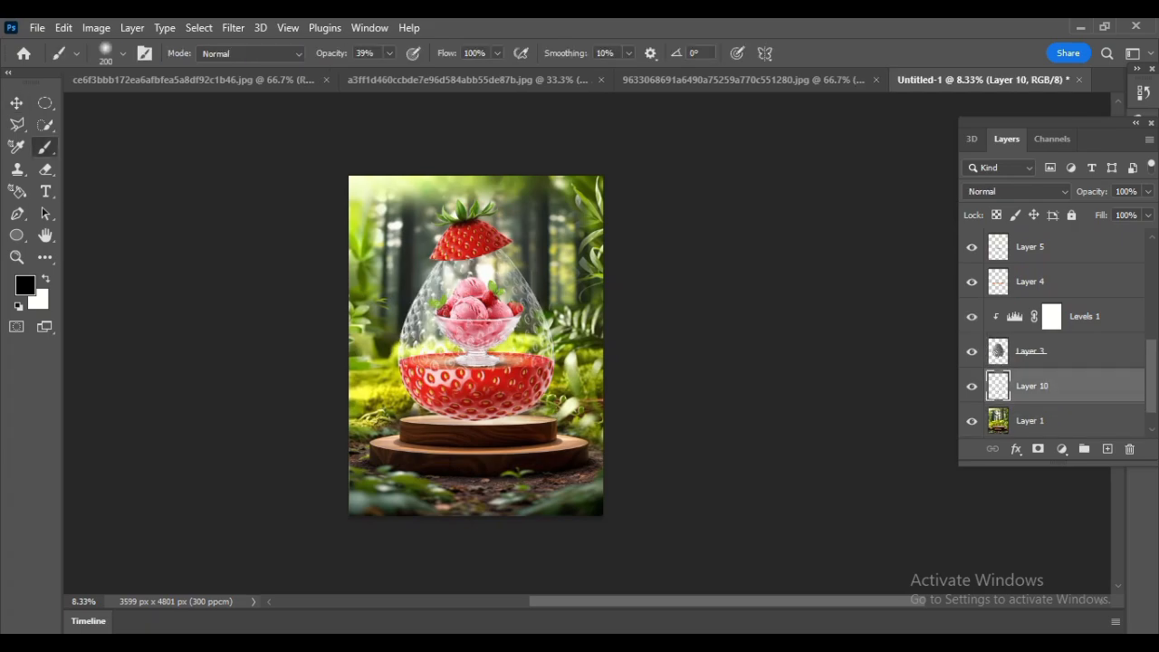
Enlarge the soft brush and build up a black spot over the forest beside the strawberry
key(bracketright)
key(bracketright)
key(bracketright)
key(bracketright)
key(bracketright)
key(bracketright)
key(bracketright)
key(bracketright)
click(381, 254)
click(381, 254)
click(381, 253)
Try to squash the black spot vertically and move it beneath the strawberry base as a podium shadow
key(ctrl+t)
drag(389, 208, 389, 279)
mouse_move(412, 284)
mouse_down()
mouse_move(484, 415)
mouse_move(506, 415)
mouse_move(460, 416)
mouse_move(594, 421)
mouse_move(533, 412)
mouse_up()
click(839, 54)
click(971, 387)
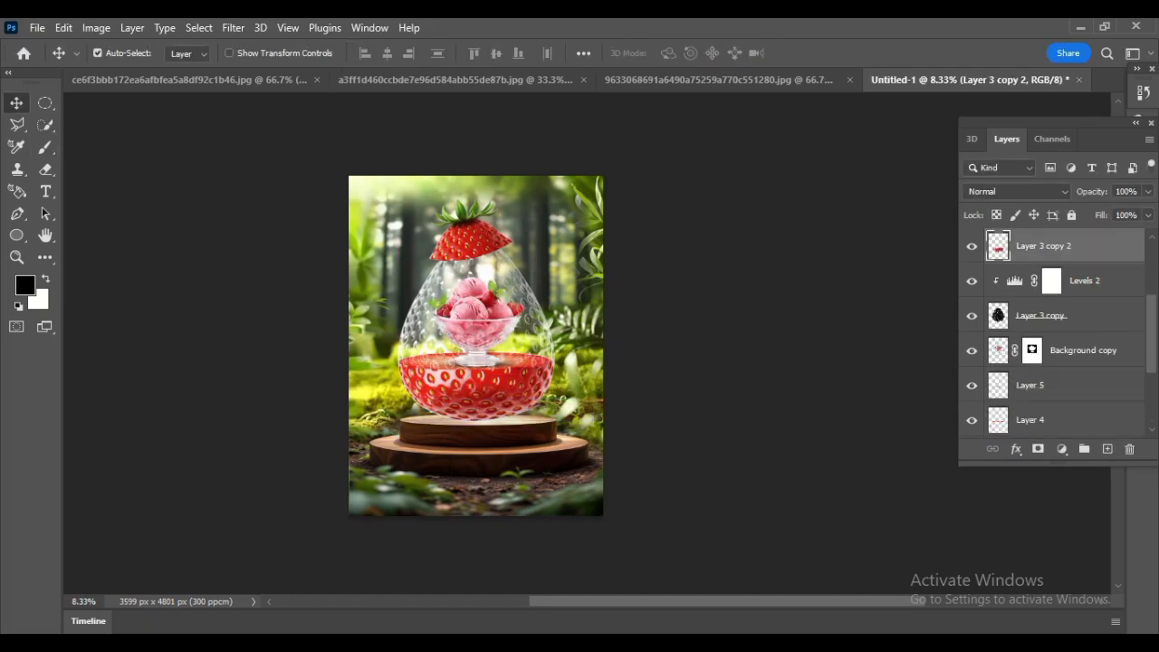
Try to shape a podium shadow on a new layer above Levels 2, and delete that layer
scroll(1055, 333, down, 3)
scroll(1054, 333, up, 3)
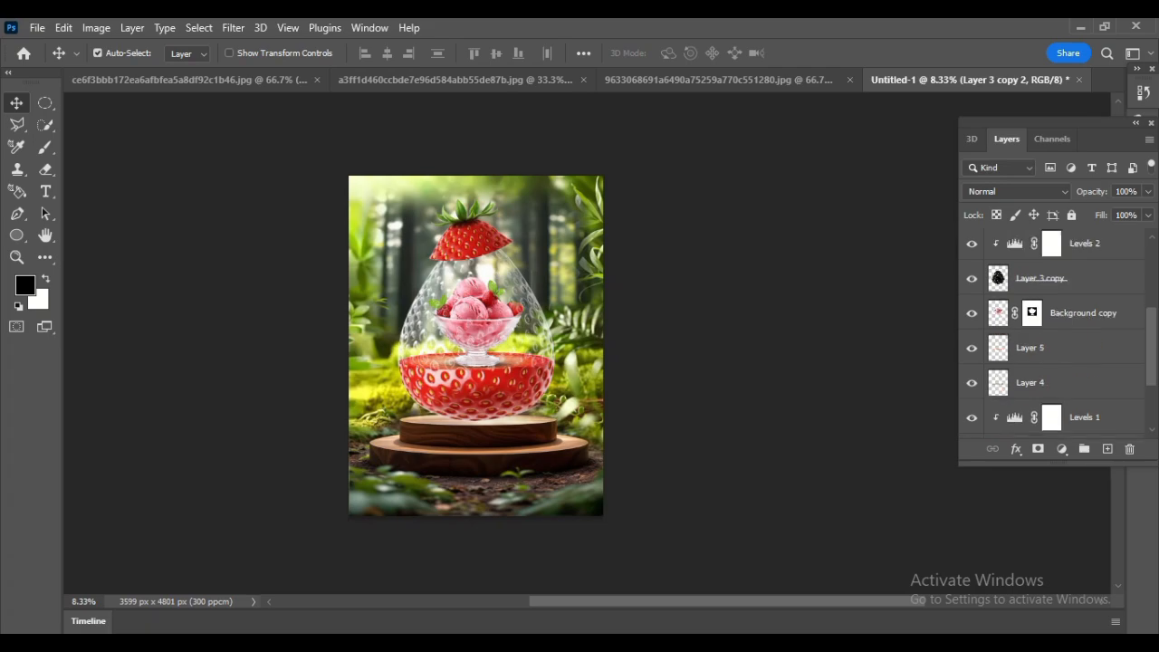
click(1106, 449)
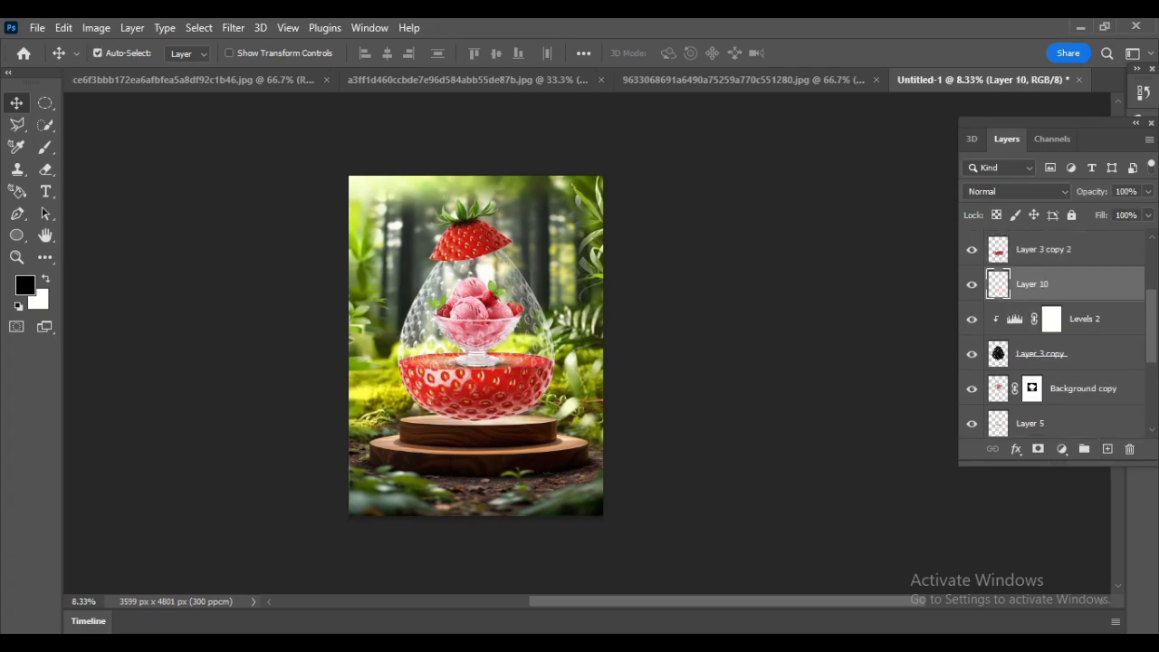
key(b)
key(ctrl+t)
mouse_move(473, 370)
mouse_down()
mouse_move(473, 442)
mouse_move(490, 411)
mouse_move(586, 406)
mouse_up()
drag(574, 410, 547, 420)
key(Return)
key(Delete)
Group all strawberry layers from Layer 8 down to Layer 3 into a group named strowberry
click(1042, 249)
scroll(1050, 290, up, 4)
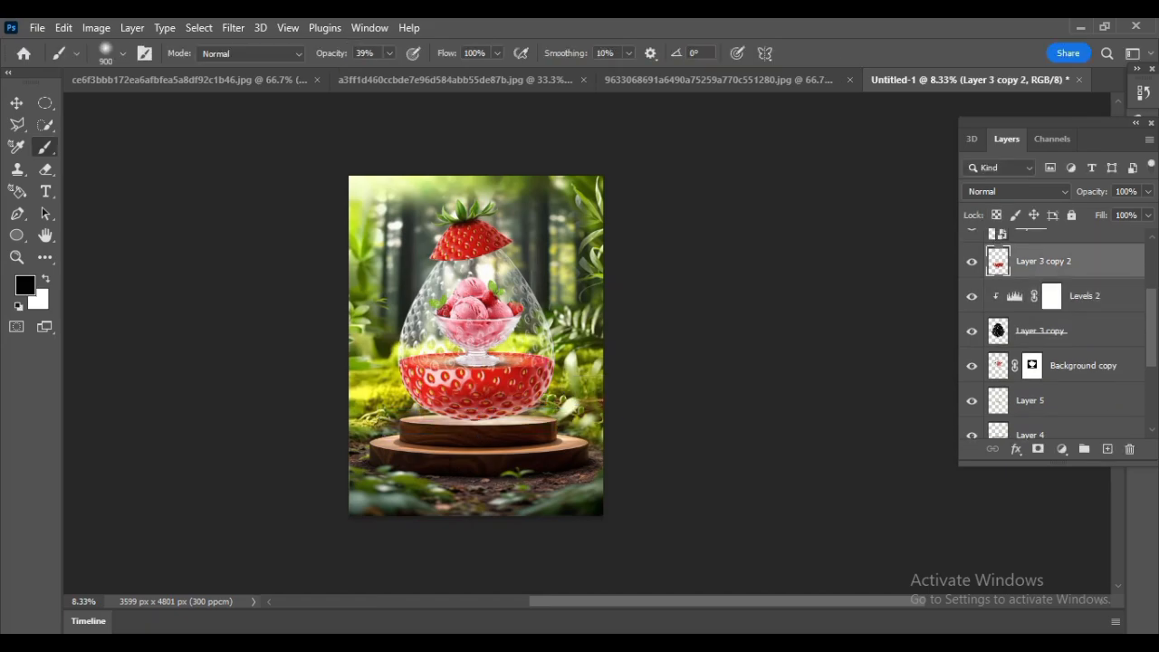
click(1043, 246)
scroll(1050, 290, down, 8)
shift+click(1077, 350)
right_click(1077, 350)
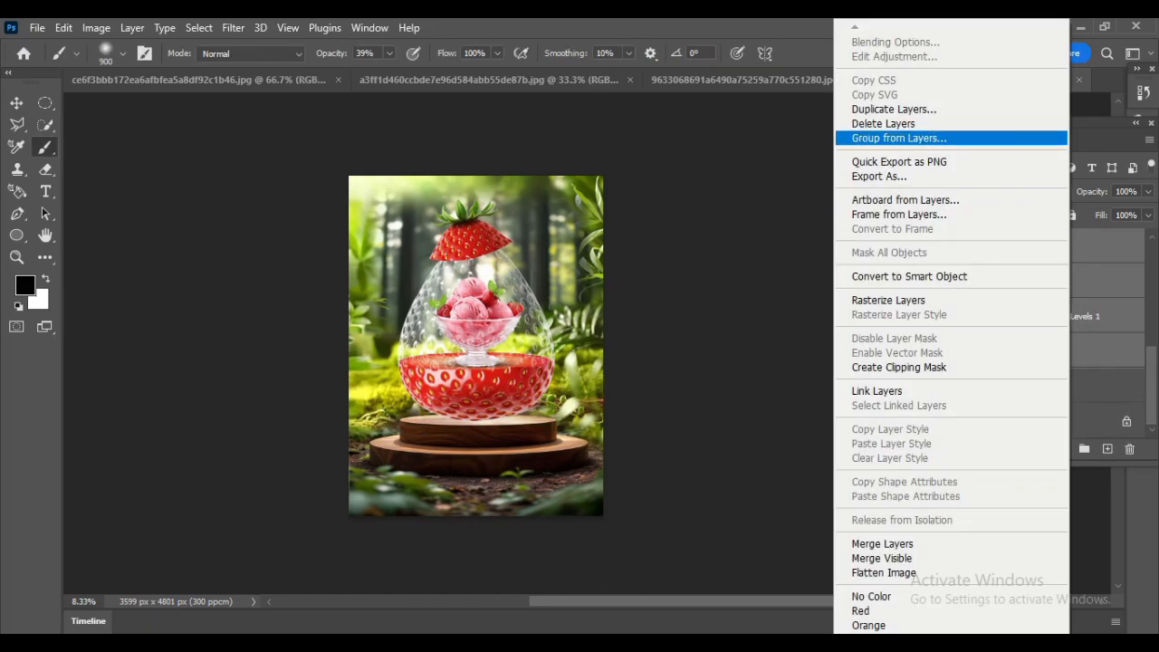
click(869, 135)
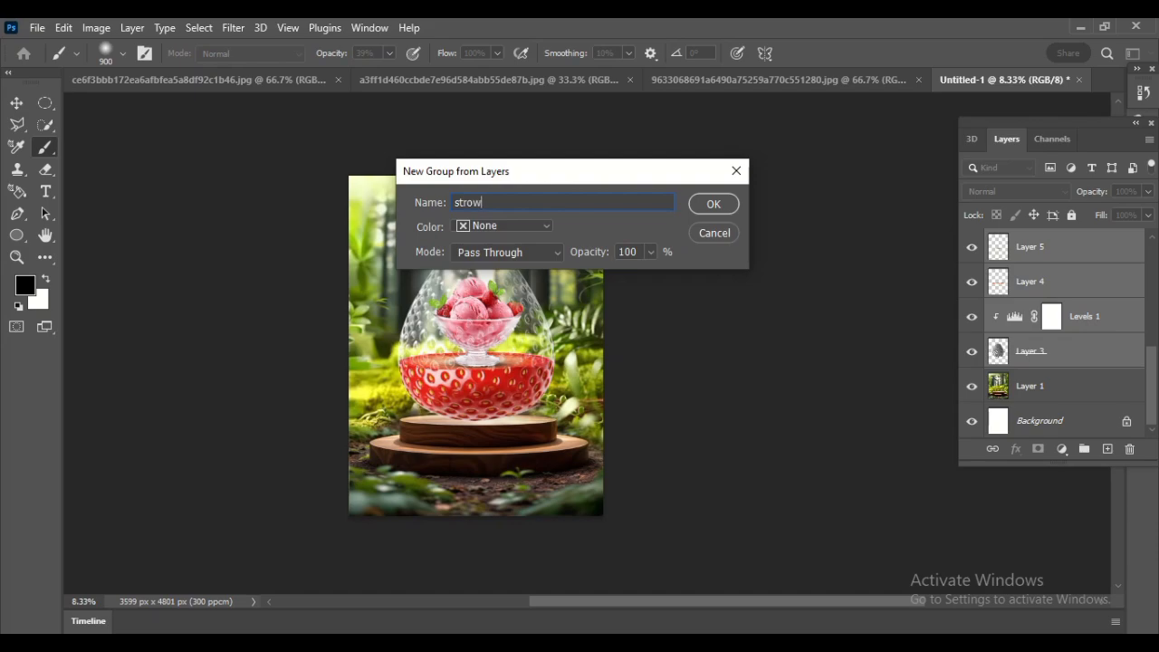
text(strowberry)
key(Return)
Try to scale a painted black spot on a layer beneath the group to 151.79% by 24.10%, and delete the layer
ctrl+click(1107, 449)
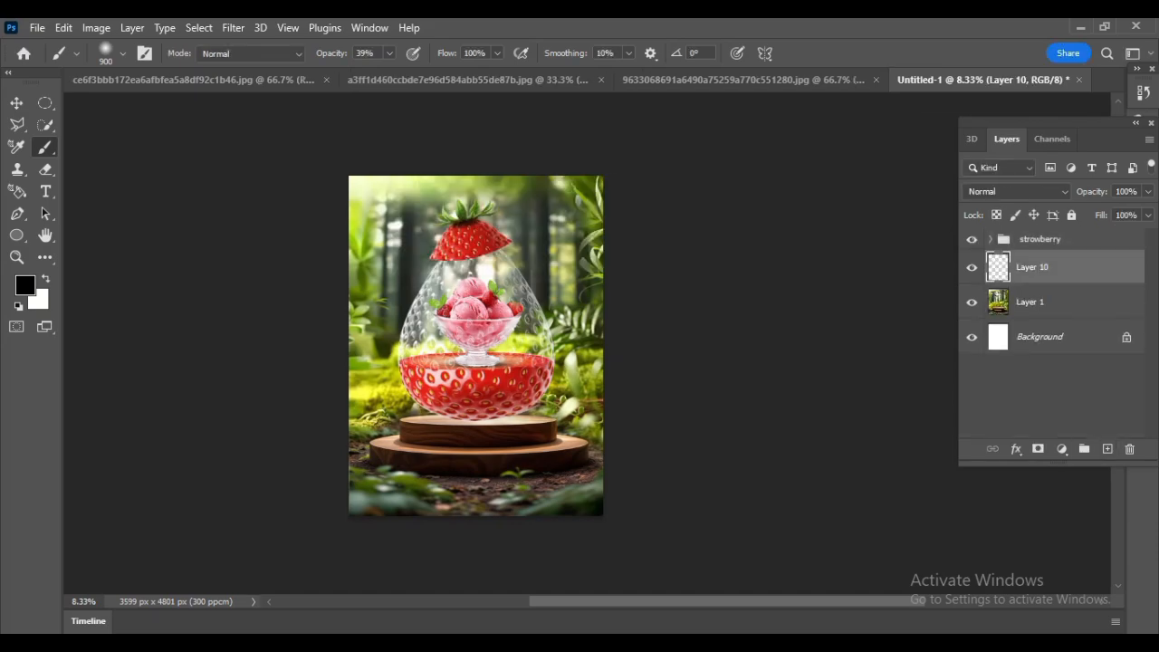
click(369, 301)
key(ctrl+t)
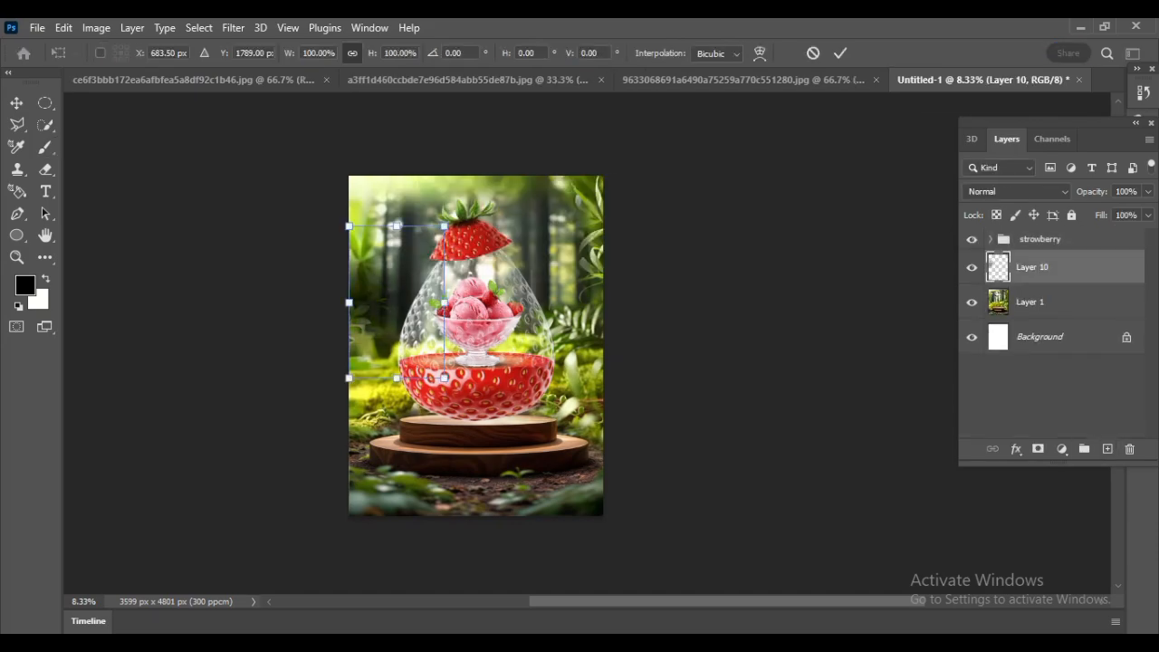
drag(397, 226, 396, 329)
mouse_move(414, 340)
mouse_down()
mouse_move(511, 410)
mouse_move(488, 407)
mouse_move(506, 407)
mouse_move(493, 421)
mouse_move(494, 409)
mouse_move(591, 409)
mouse_move(569, 418)
mouse_up()
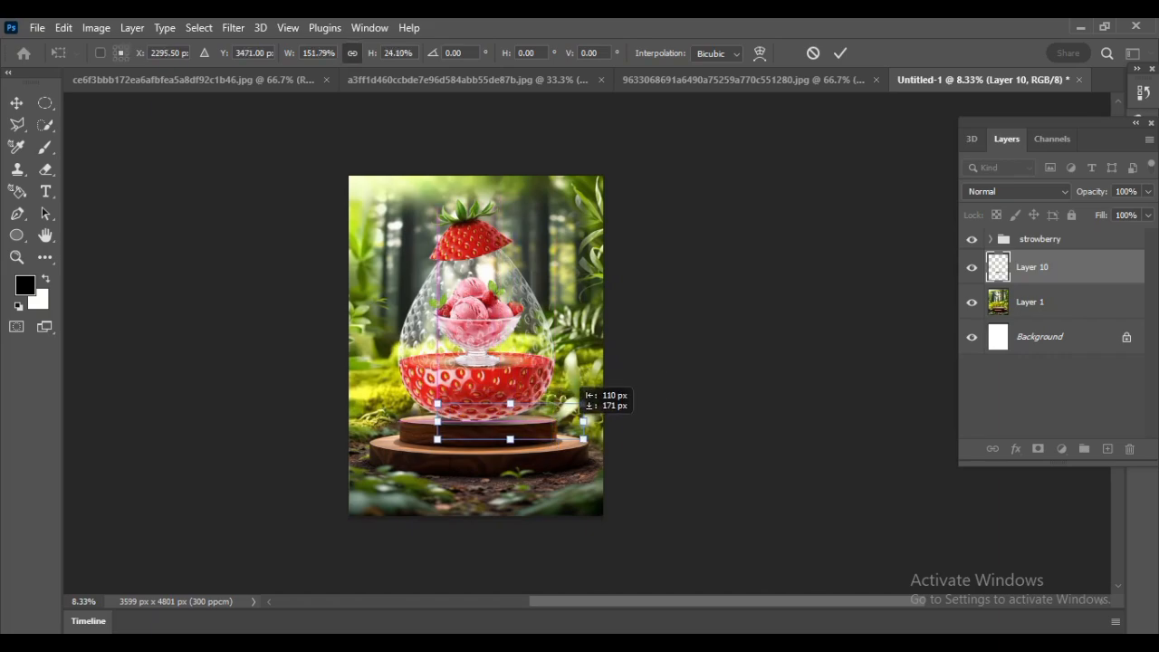
key(Return)
key(Delete)
click(971, 267)
click(971, 267)
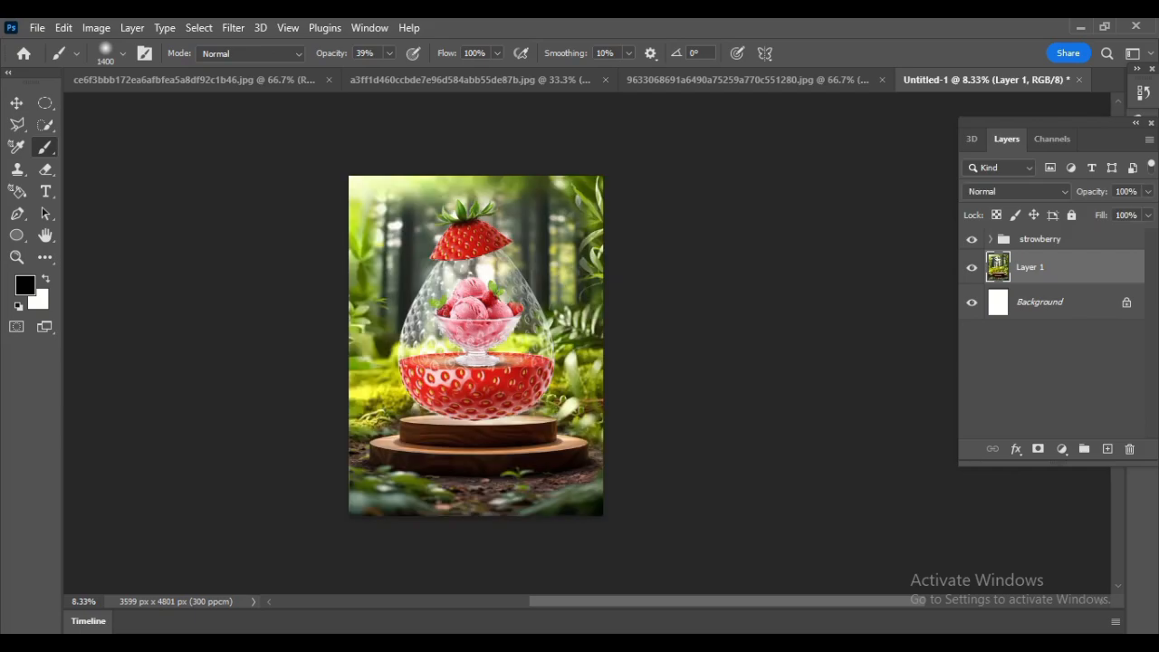
Try to darken the podium's top surface in Layer 1 by quick-selecting it and painting it black
key(w)
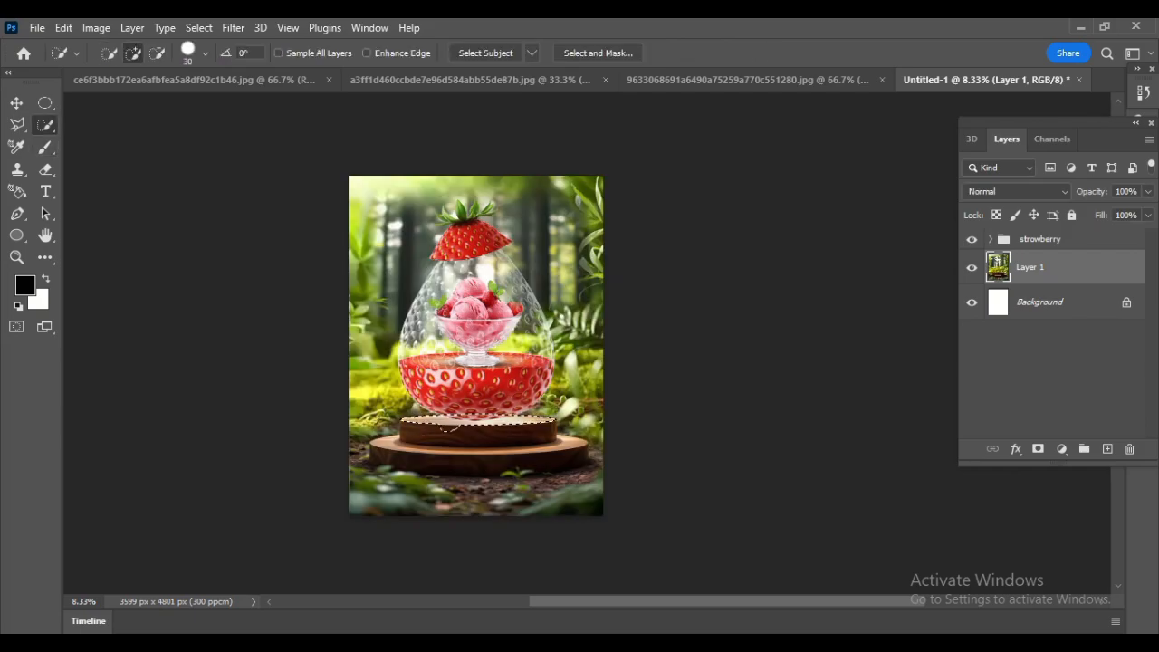
key(b)
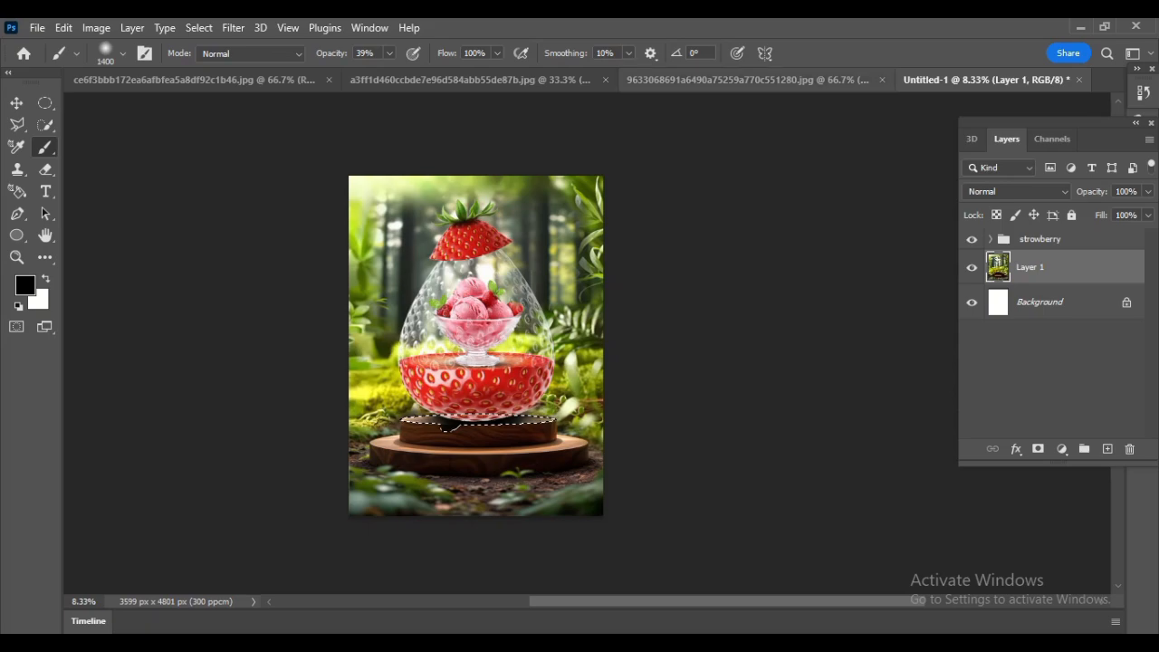
key(v)
key(ctrl+d)
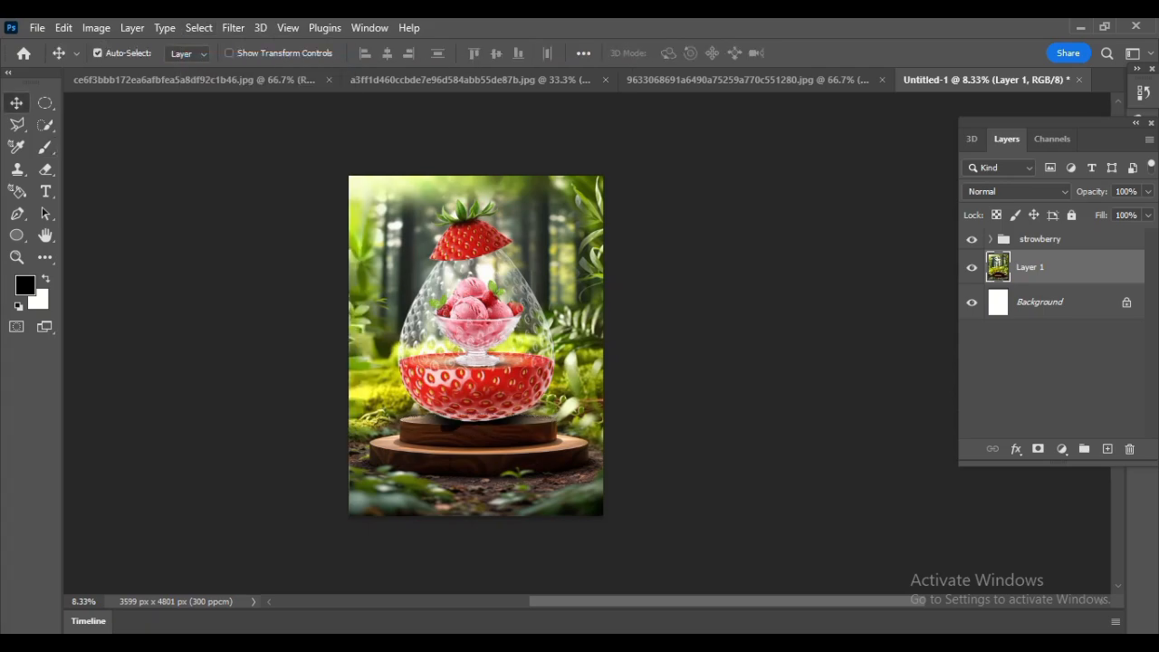
Try to soften the black paint on the selected podium top with the Eraser, and clear the selection
key(e)
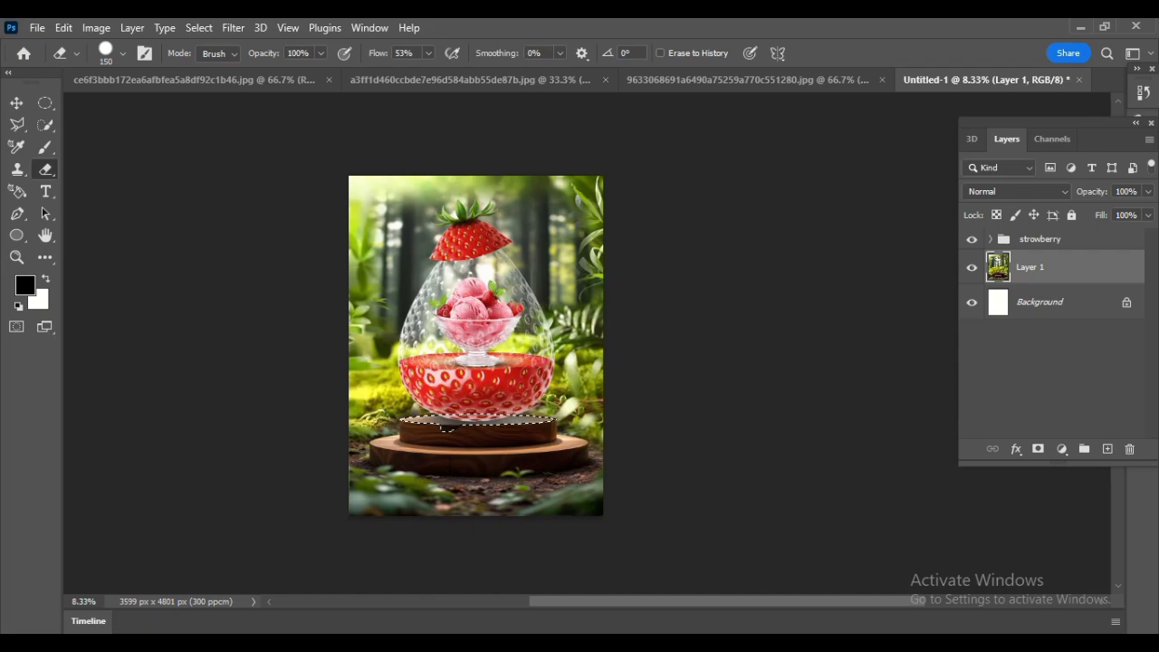
right_click(447, 427)
click(198, 28)
click(210, 61)
click(963, 639)
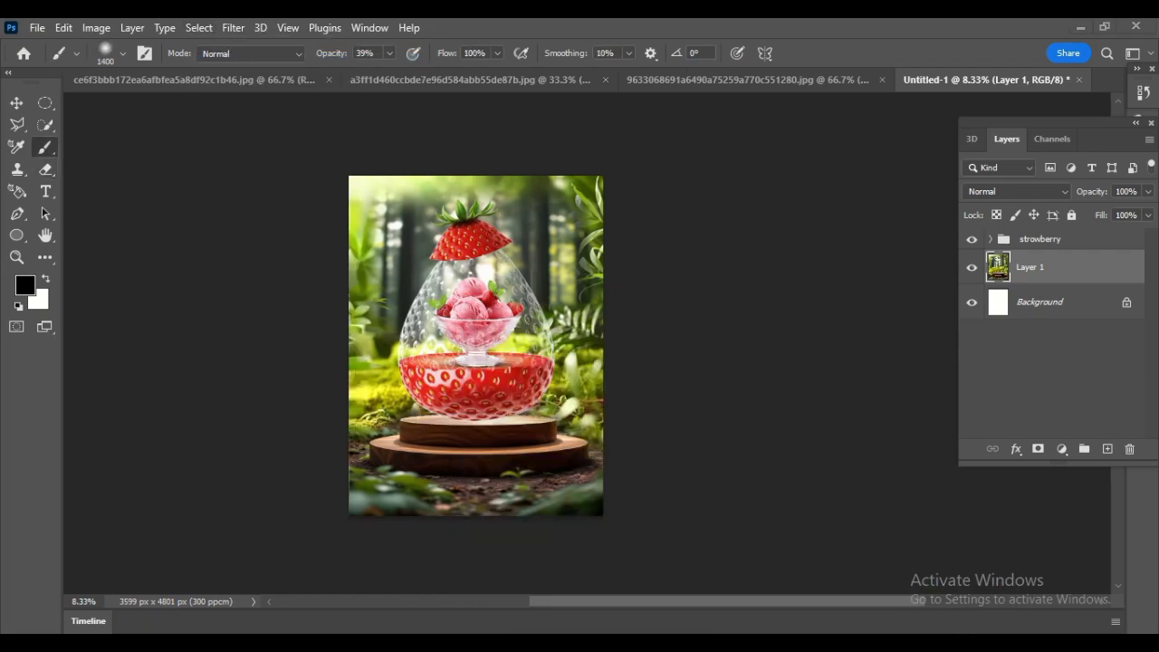
Add a layer beneath the strowberry group and flatten a soft black spot into a contact shadow on the podium top
click(1041, 239)
ctrl+click(1107, 449)
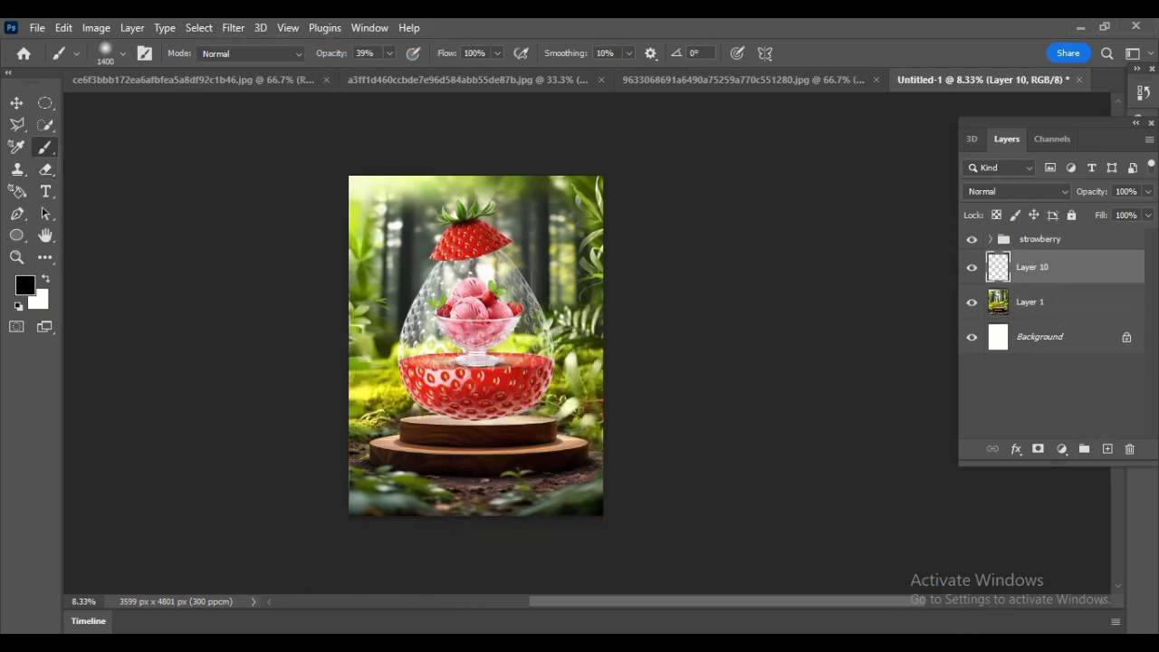
key(ctrl+t)
drag(480, 491, 584, 420)
drag(583, 421, 597, 421)
key(Return)
key(b)
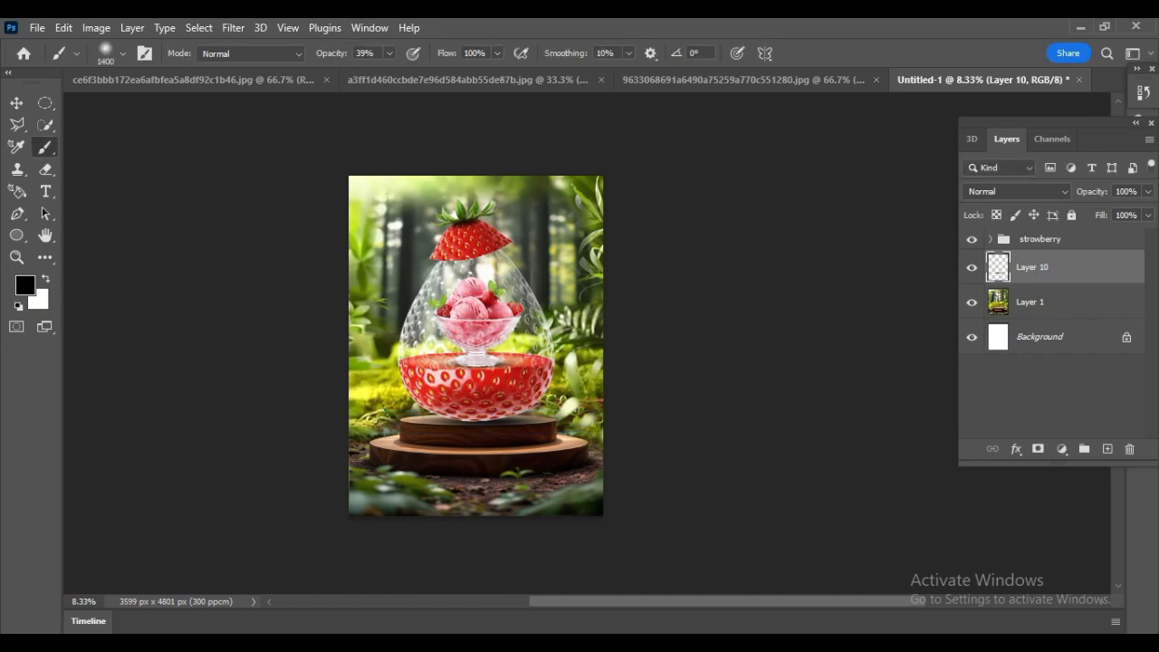
Add a new layer clipped to the sliced strawberry base and paint soft black shading along its underside and right side
key(v)
click(989, 238)
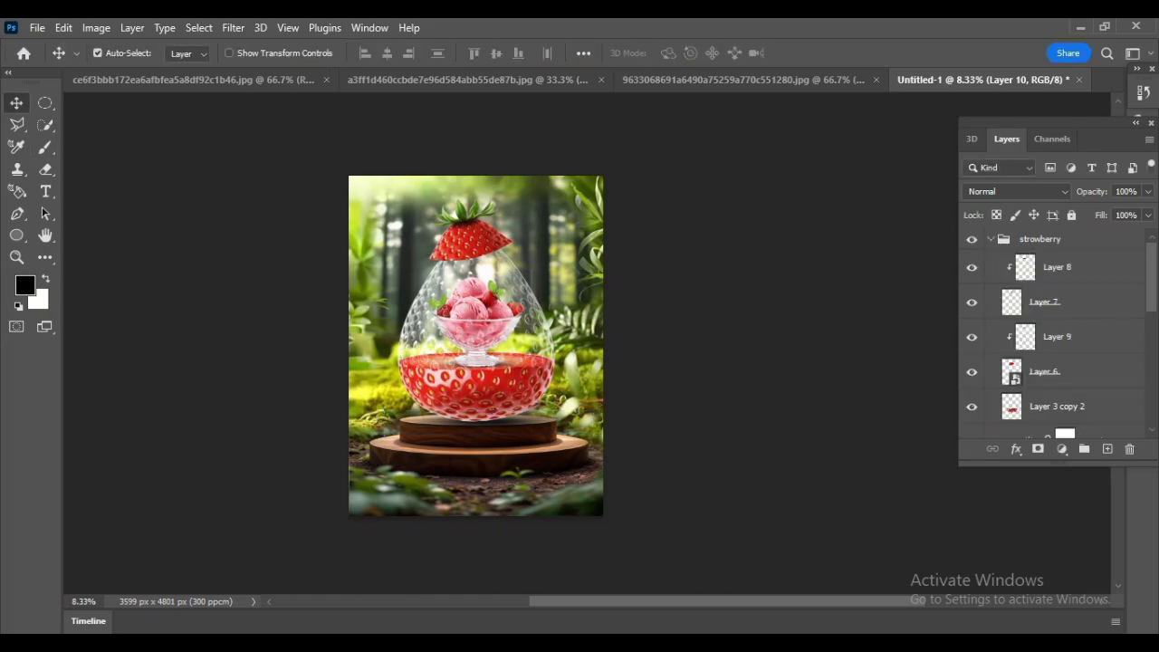
click(1068, 405)
right_click(1065, 406)
click(892, 366)
key(b)
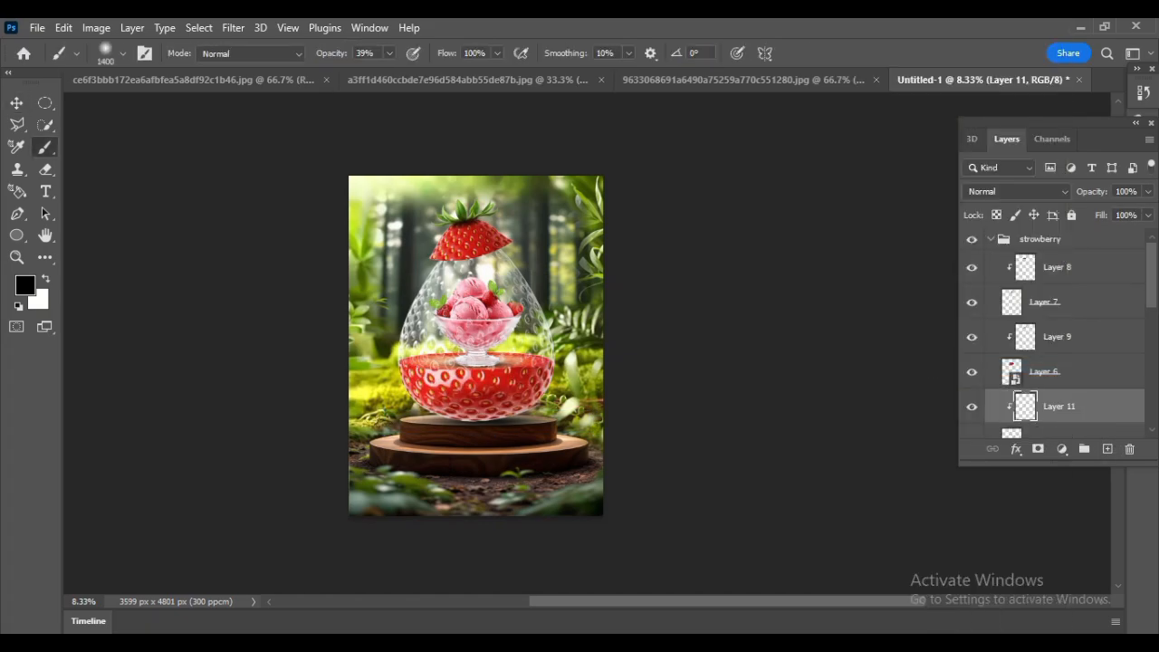
mouse_move(419, 412)
mouse_down()
mouse_move(488, 415)
mouse_move(539, 398)
mouse_move(489, 416)
mouse_up()
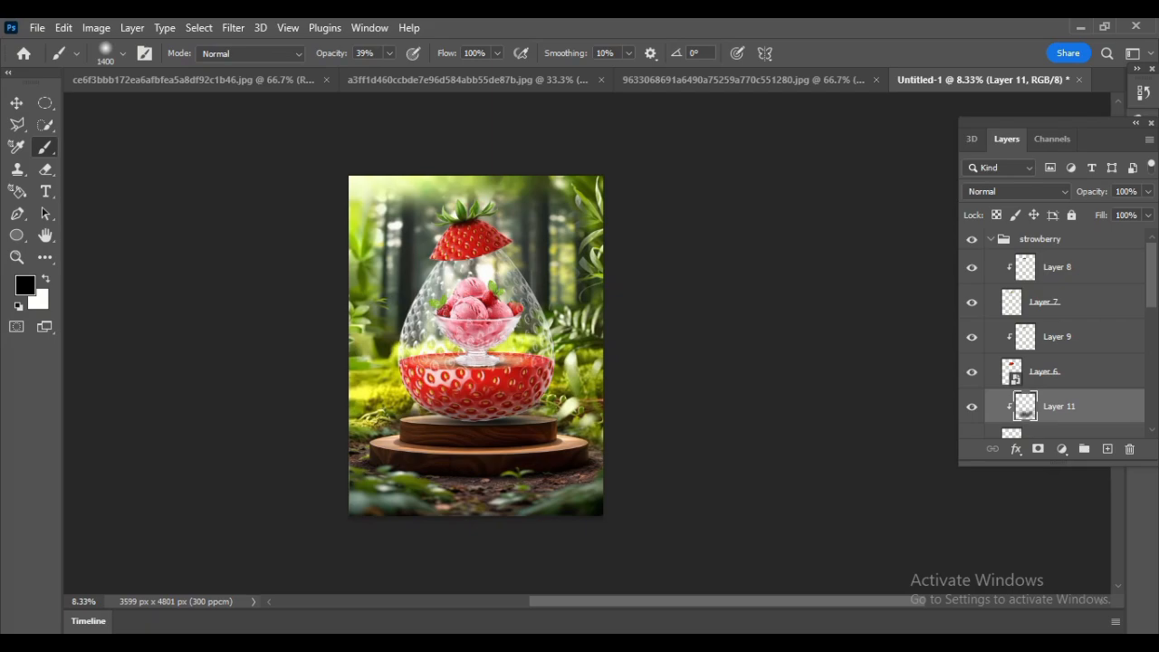
drag(548, 366, 529, 407)
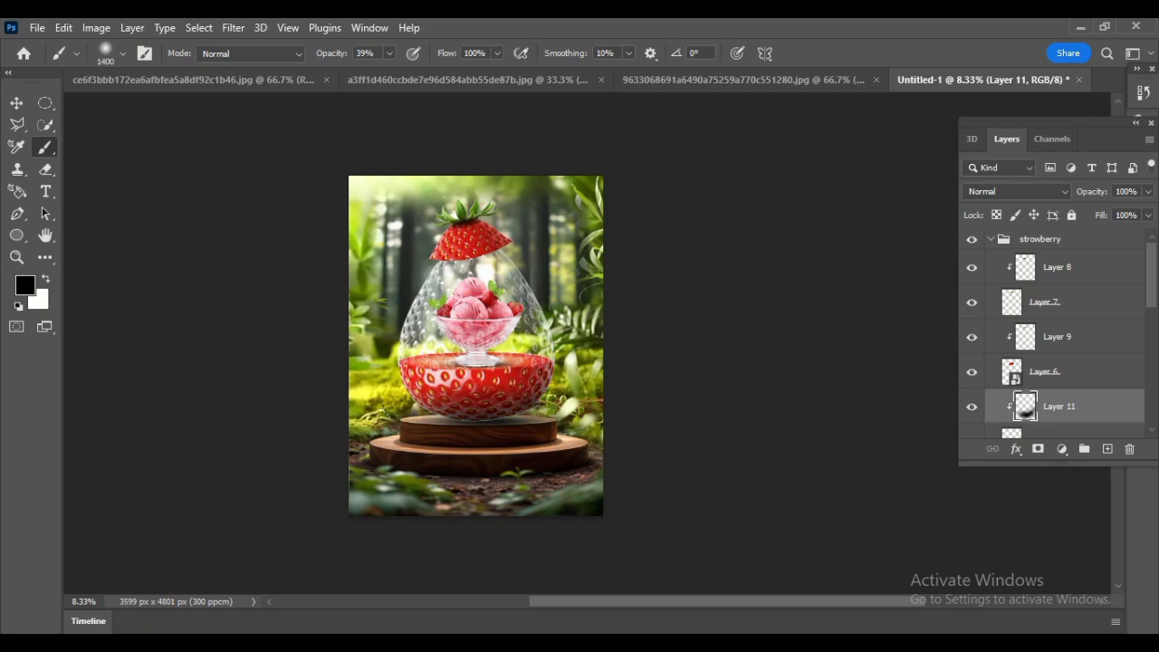
key(v)
Deepen the soft black shading on the strawberry cap using its existing clipped layer, Layer 9
click(1008, 379)
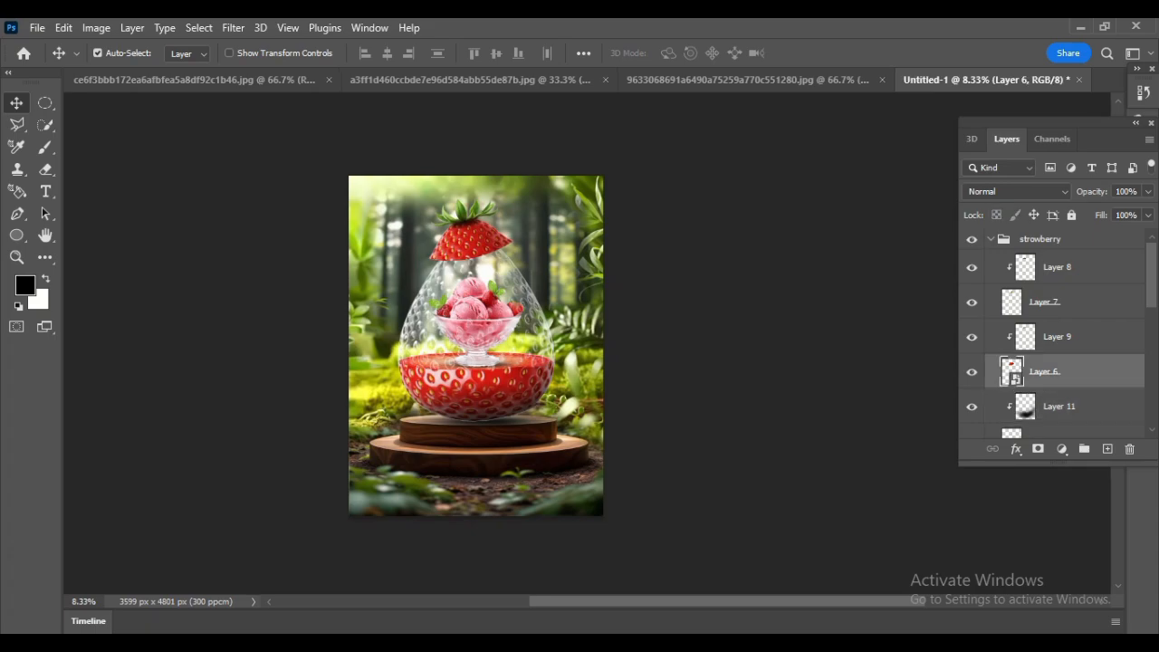
click(1021, 337)
key(b)
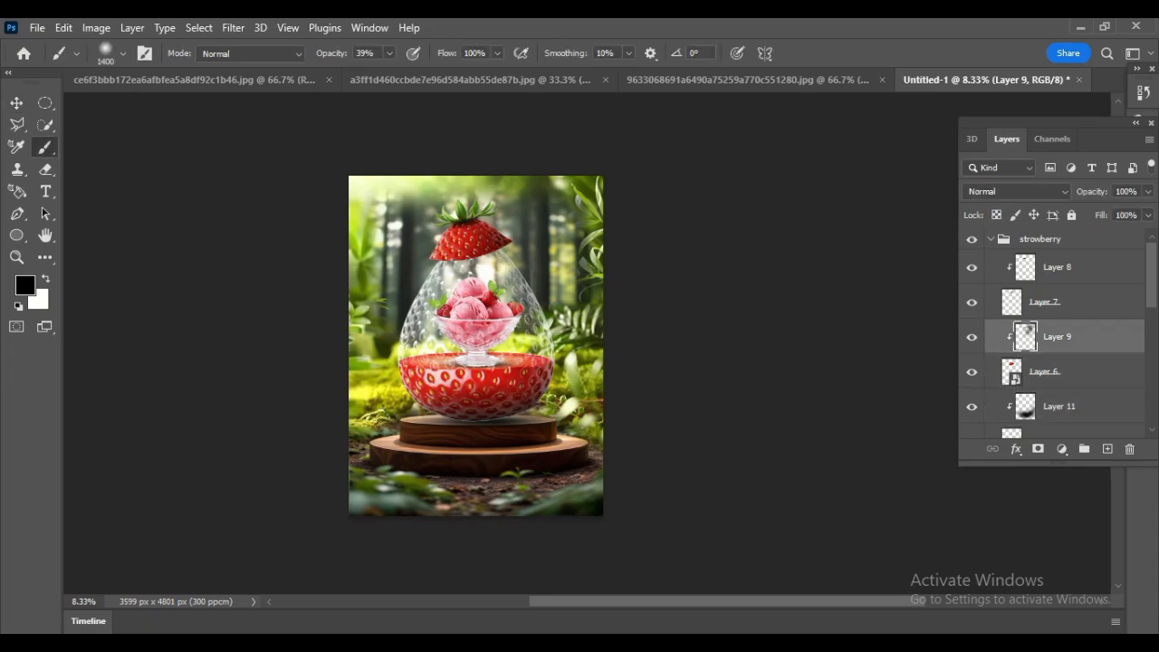
key(v)
Add a new layer clipped to the glass body's Layer 3 copy and brush soft black shading onto its right side
click(431, 319)
click(1107, 449)
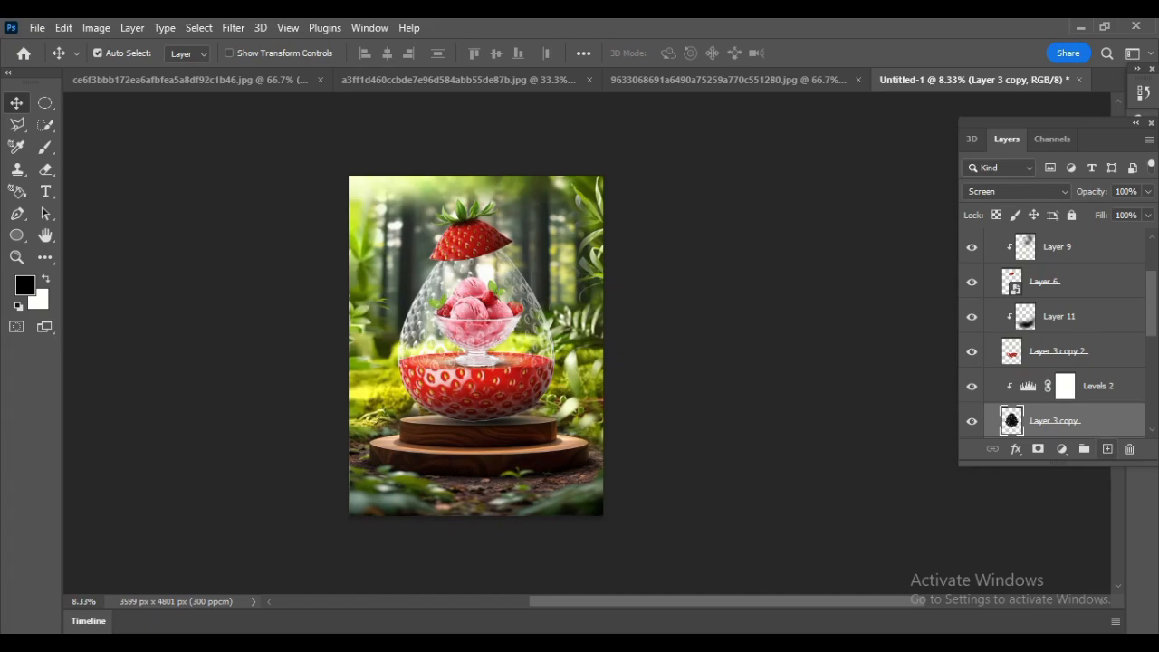
key(b)
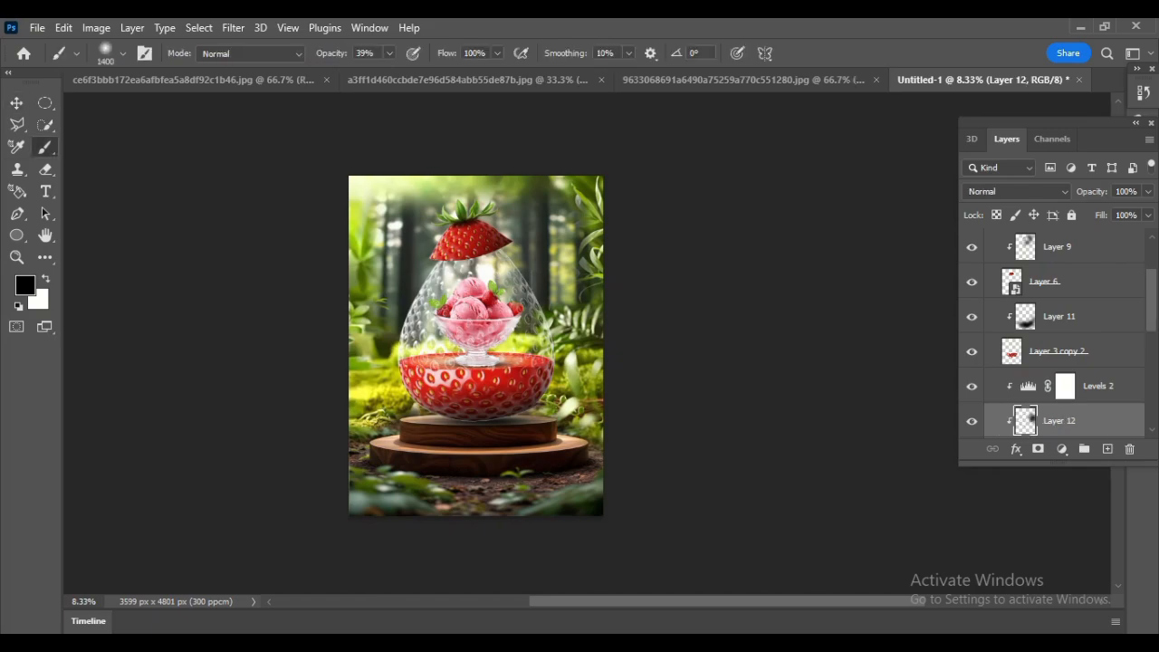
key(v)
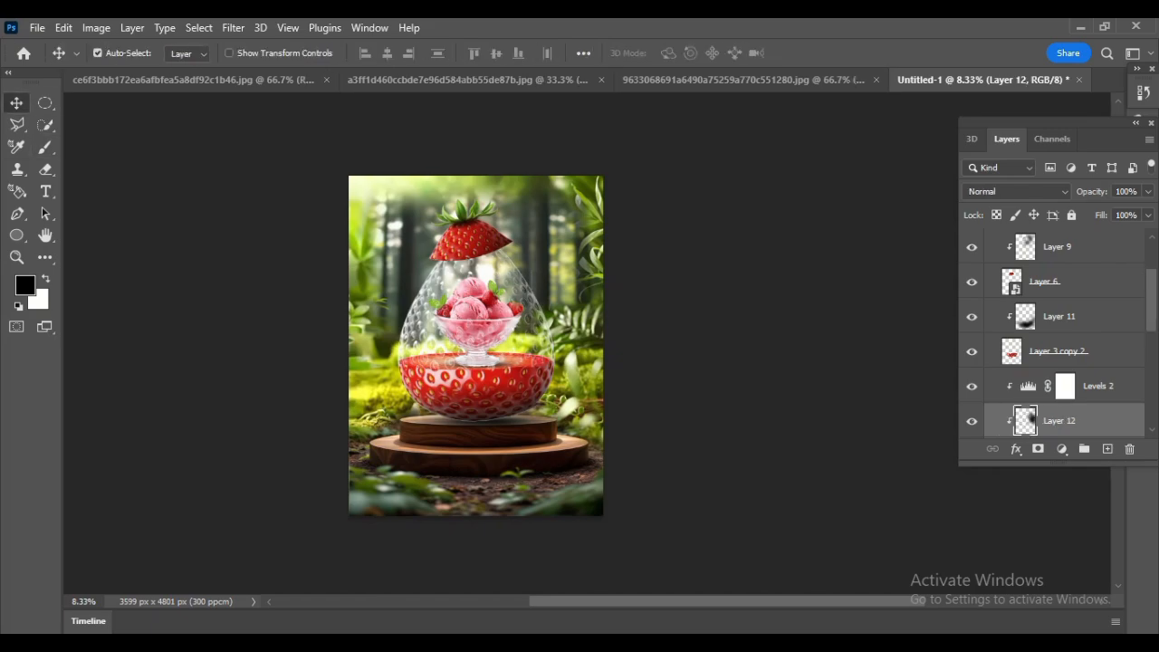
Collapse the strowberry group and make the forest background layer, Layer 1, active
scroll(1055, 333, up, 4)
click(991, 239)
click(1032, 302)
click(741, 80)
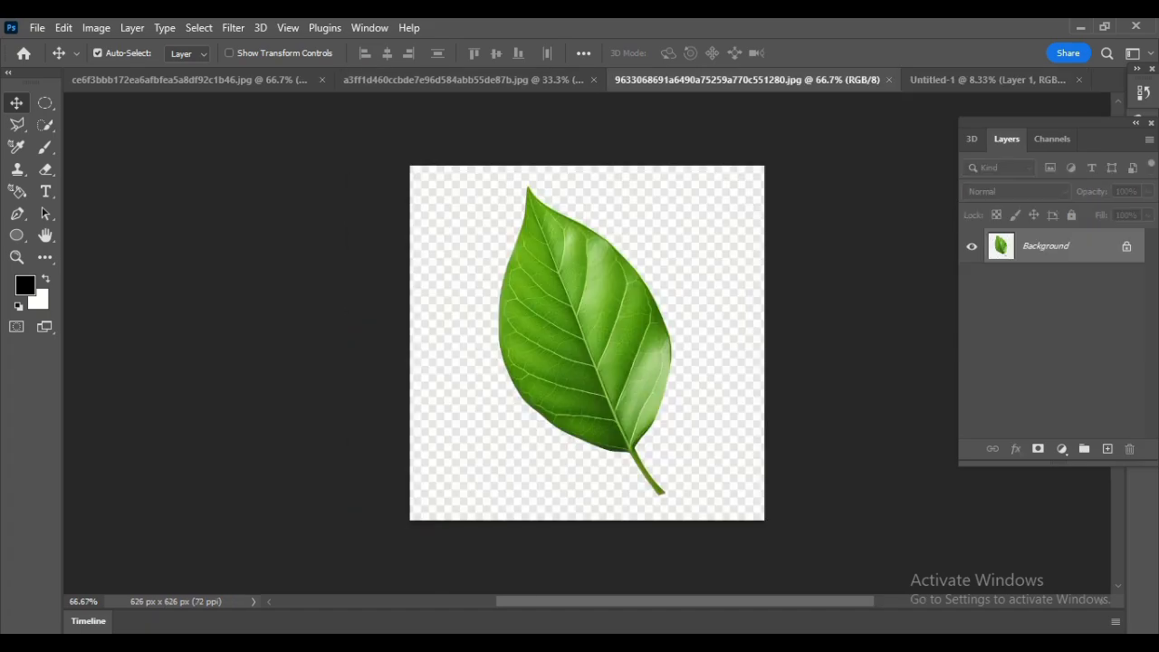
click(463, 80)
click(194, 80)
click(744, 79)
click(464, 80)
click(195, 79)
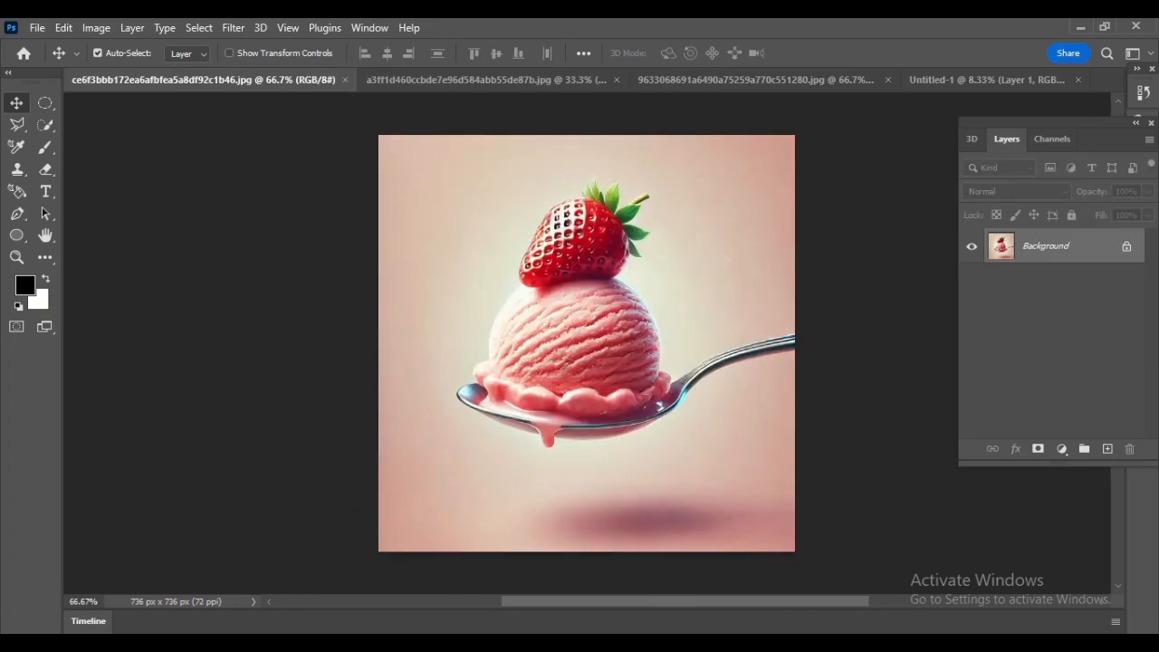
Open the halved strawberry image, select its subject, copy the cut-out to a new layer and hide the background
key(ctrl+o)
double_click(887, 337)
key(w)
click(198, 27)
click(208, 225)
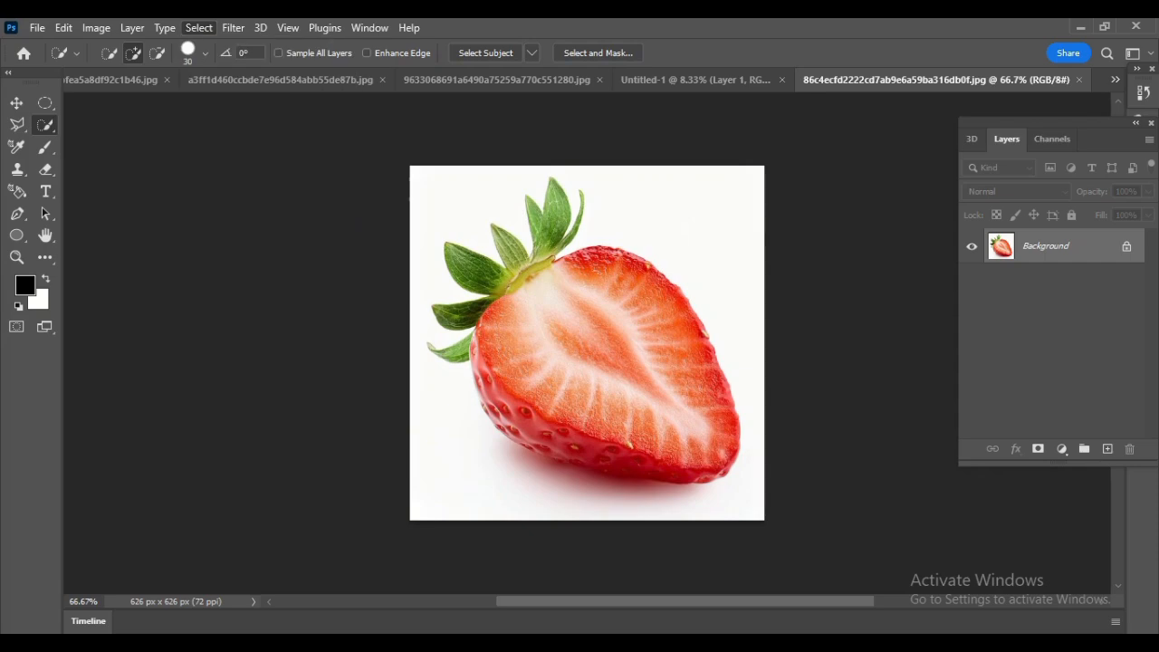
key(ctrl+j)
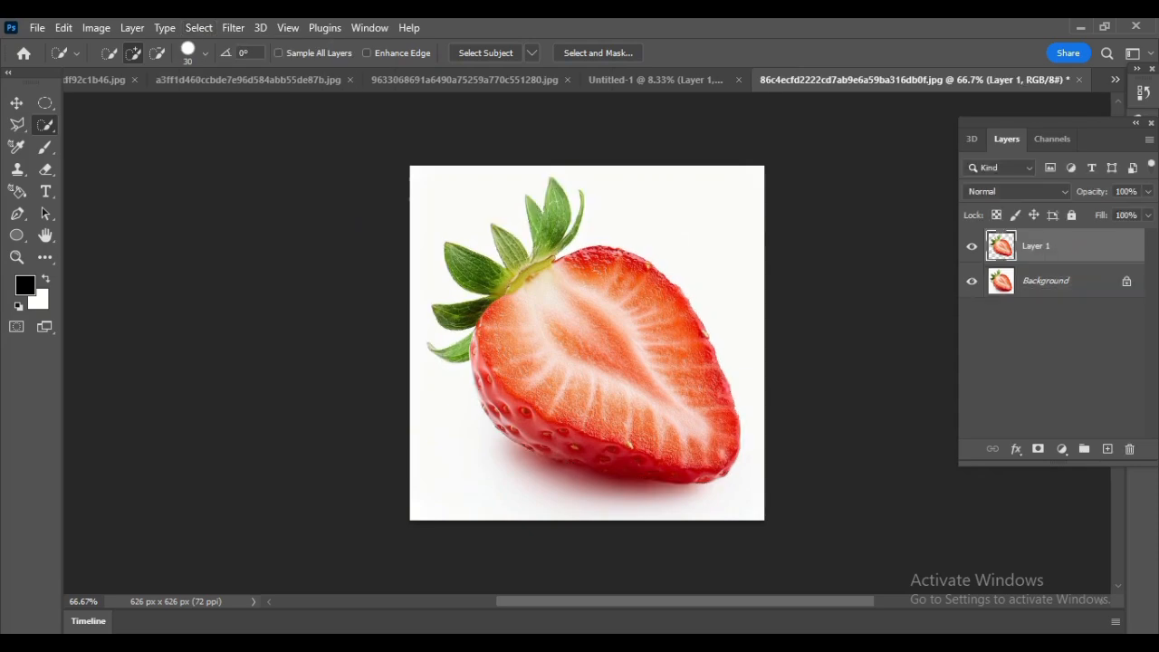
click(971, 280)
Bring the halved strawberry cut-out into the forest composite and place it small on the podium's lower tier, at the left end
key(v)
drag(915, 79, 692, 152)
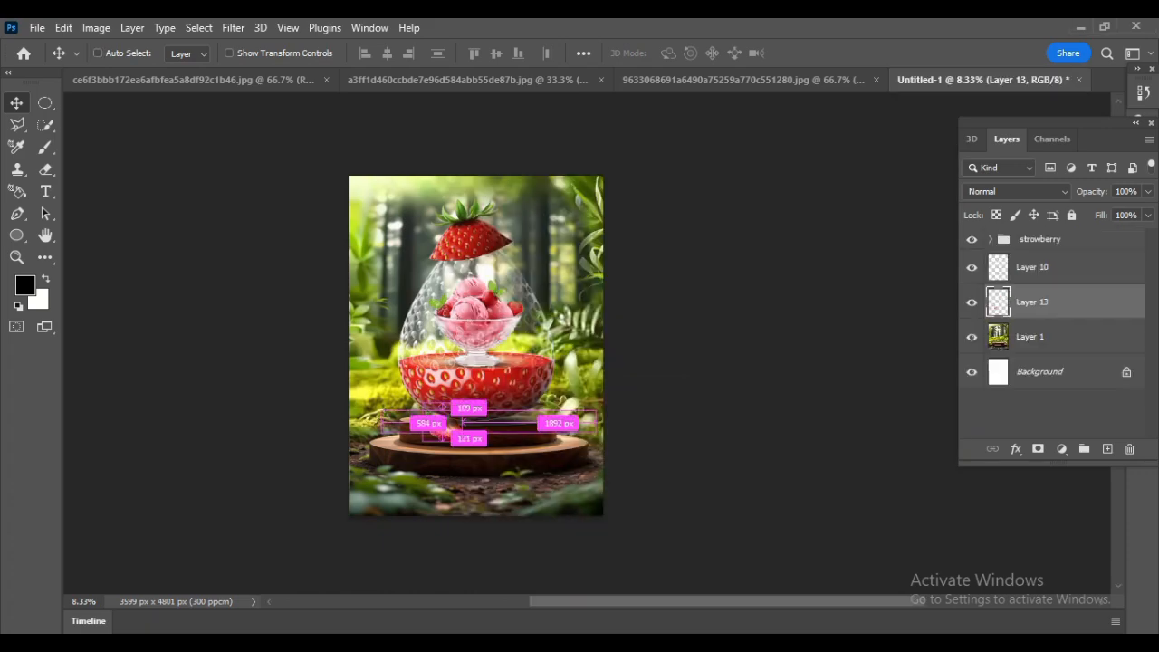
drag(444, 412, 402, 423)
click(840, 54)
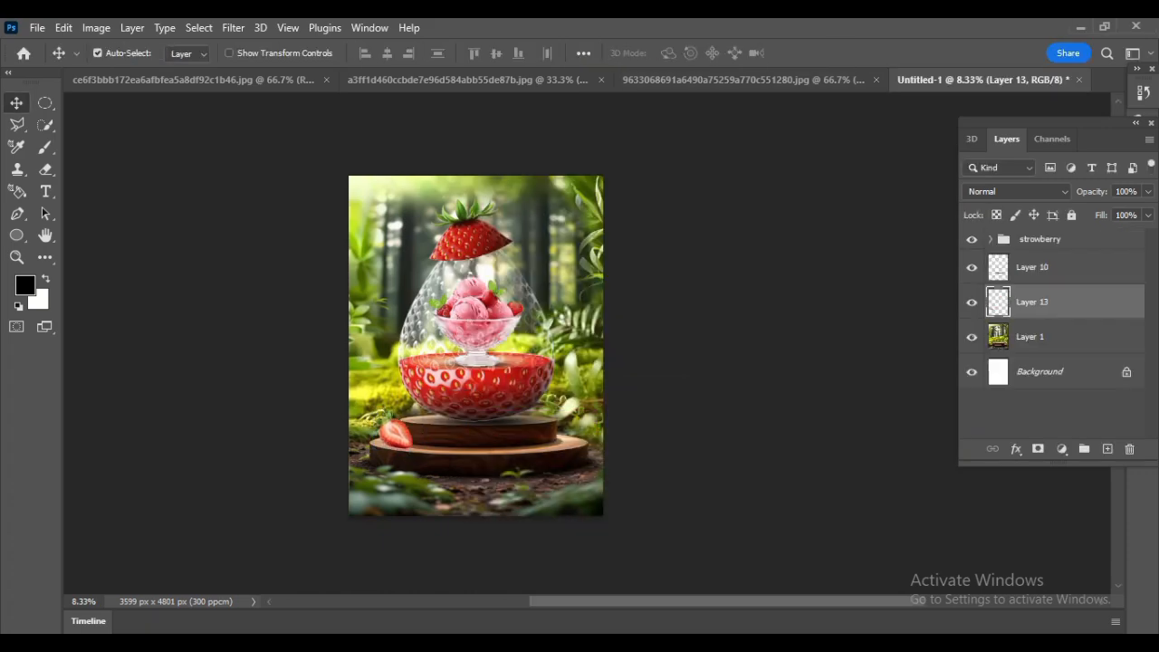
Duplicate the halved strawberry, flip the copy horizontally and place it at the right end of the podium's lower tier
key(ctrl+j)
key(ctrl+t)
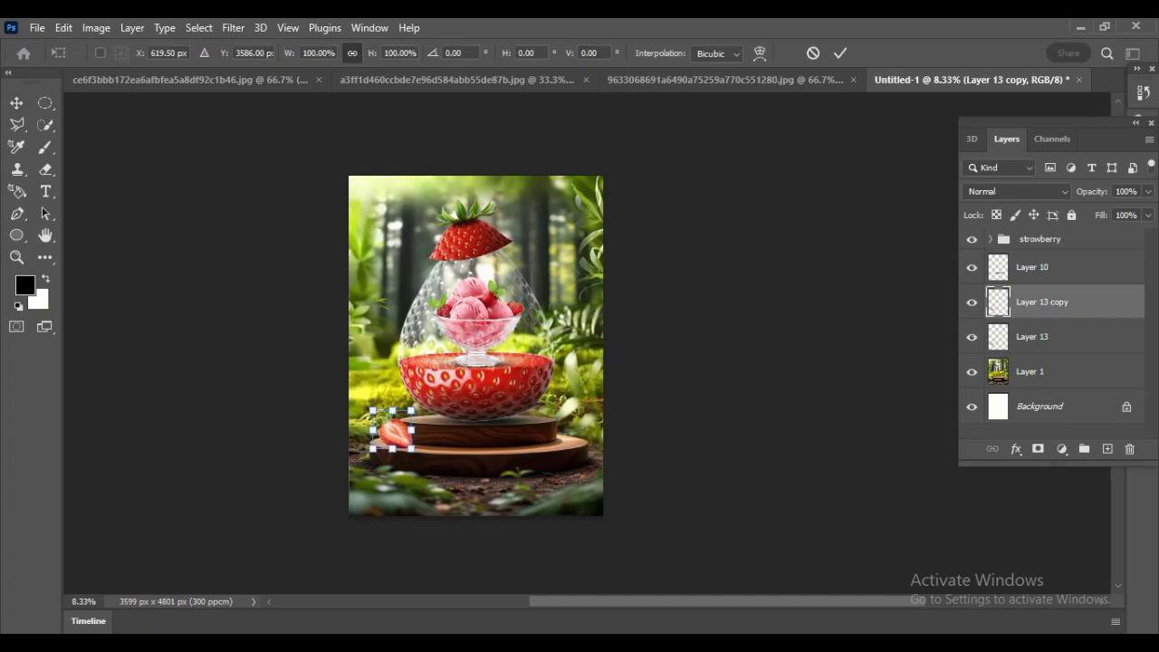
right_click(395, 427)
click(426, 402)
drag(392, 430, 555, 430)
click(840, 53)
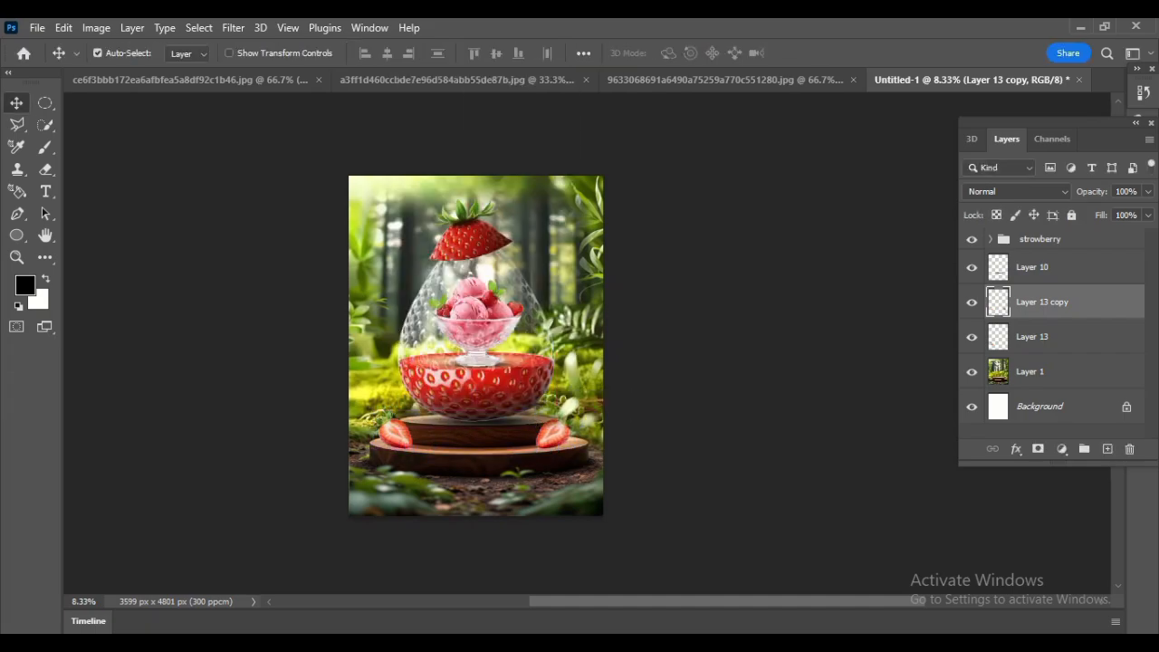
click(1032, 371)
click(46, 125)
drag(579, 442, 390, 445)
key(b)
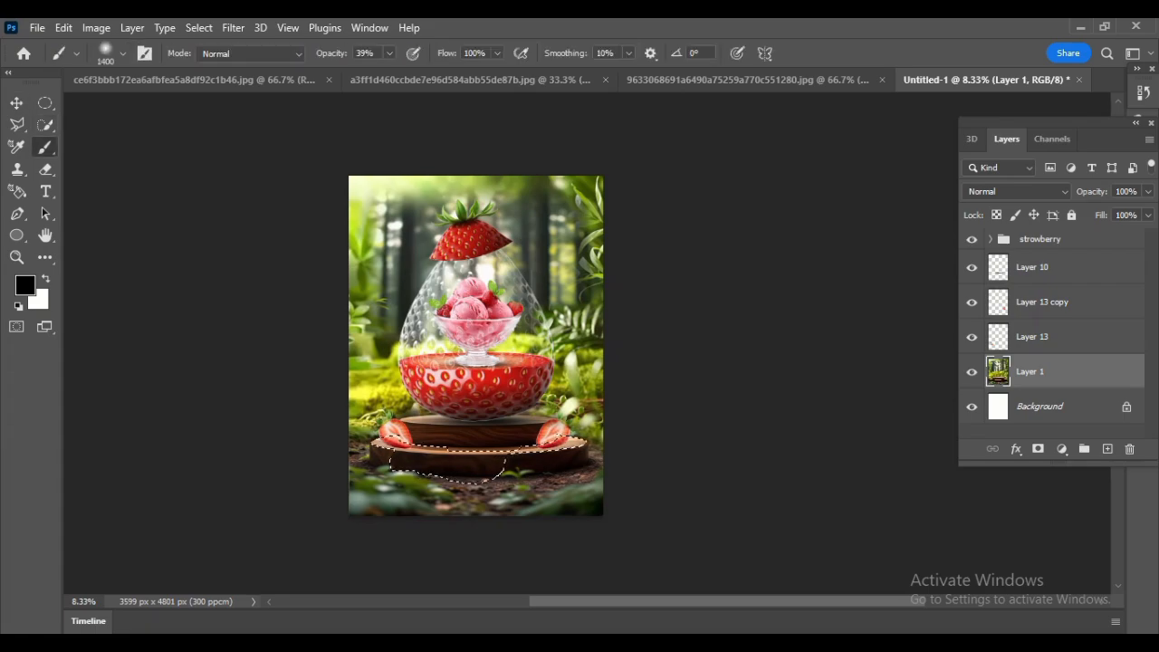
key(bracketleft)
key(bracketleft)
key(bracketleft)
key(bracketleft)
key(bracketleft)
key(bracketleft)
key(bracketleft)
key(bracketleft)
key(bracketleft)
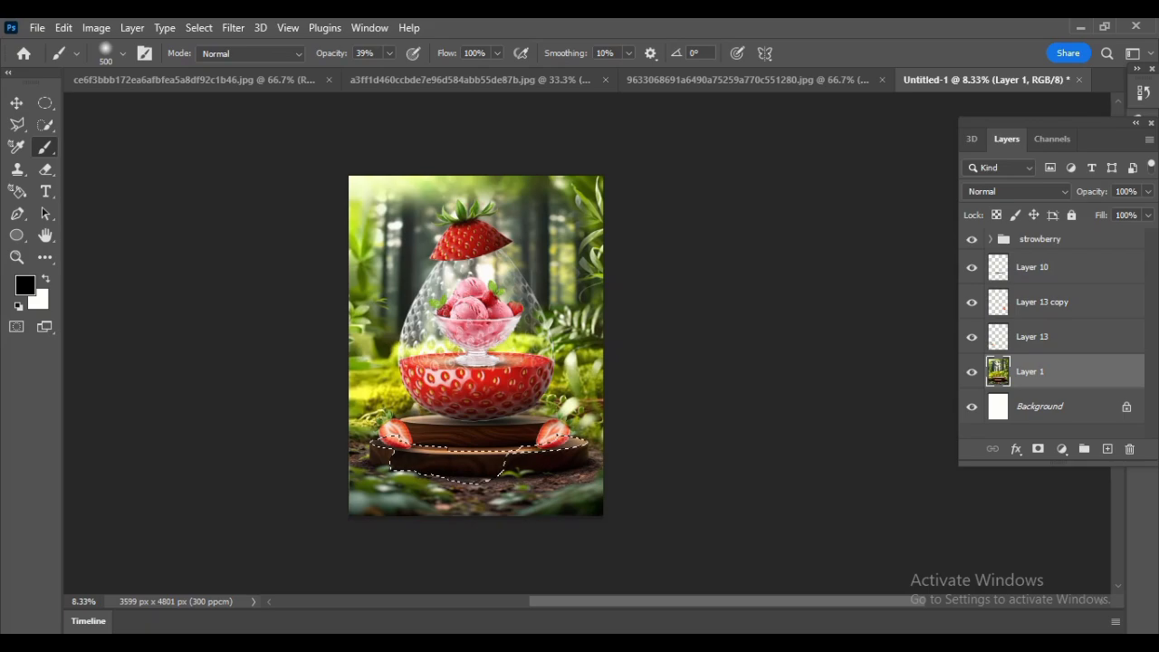
right_click(468, 453)
click(198, 28)
click(227, 60)
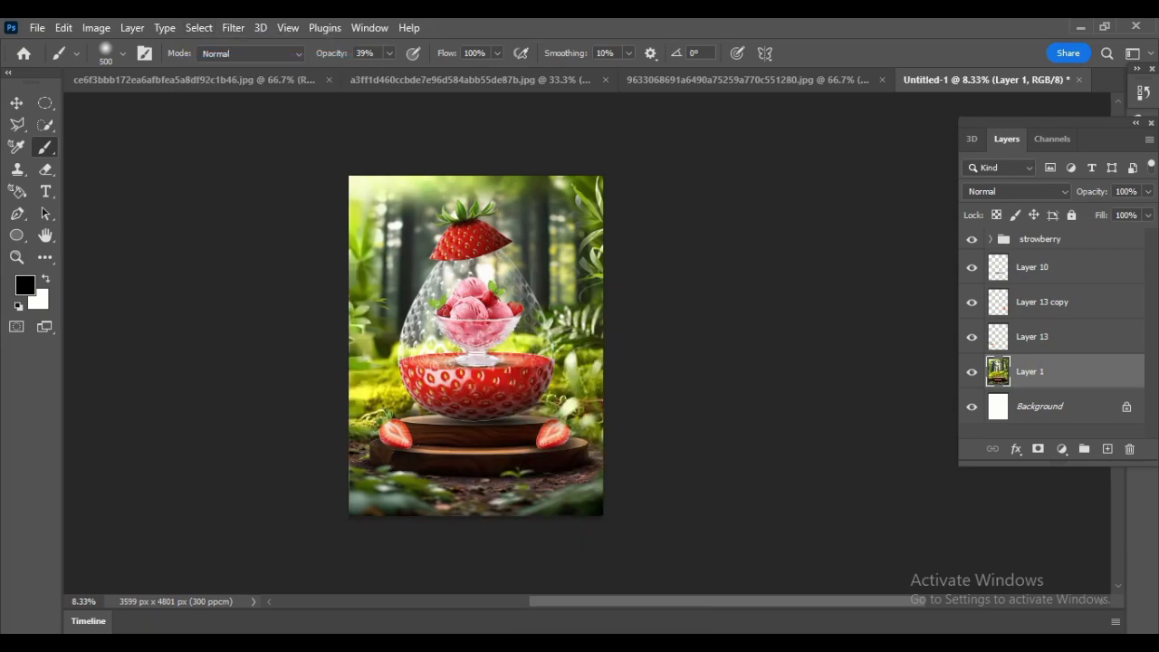
Show only the whole strawberry's Background copy in its source document and bring it into the composite above Layer 13
key(v)
key(alt+bracketright)
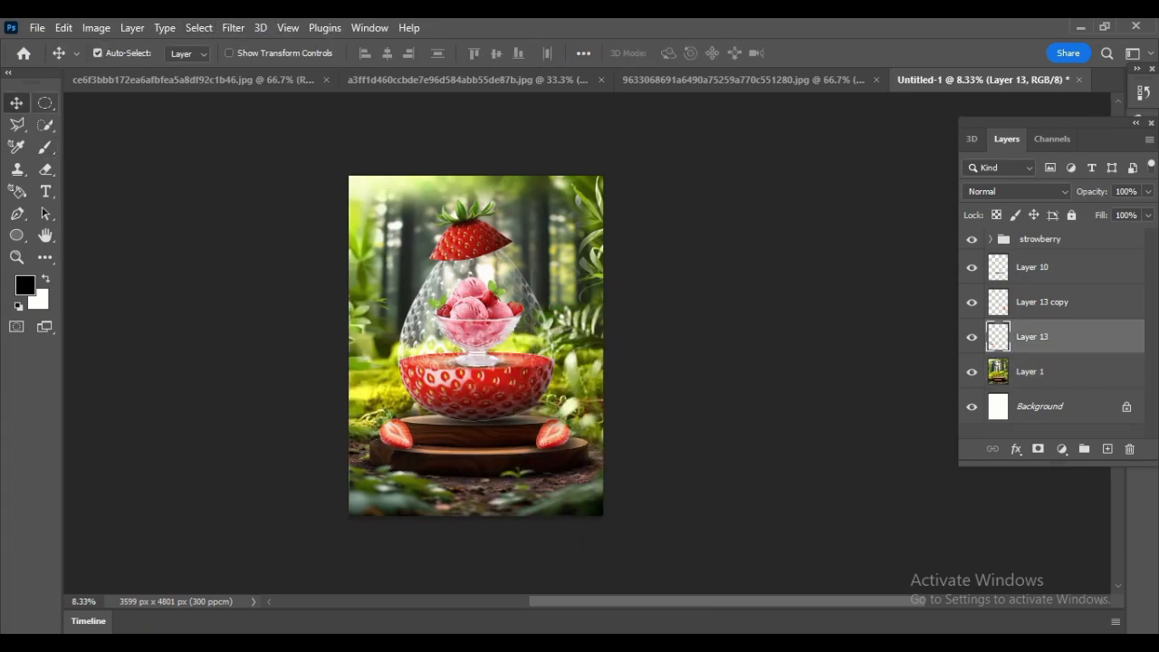
mouse_move(516, 642)
click(538, 575)
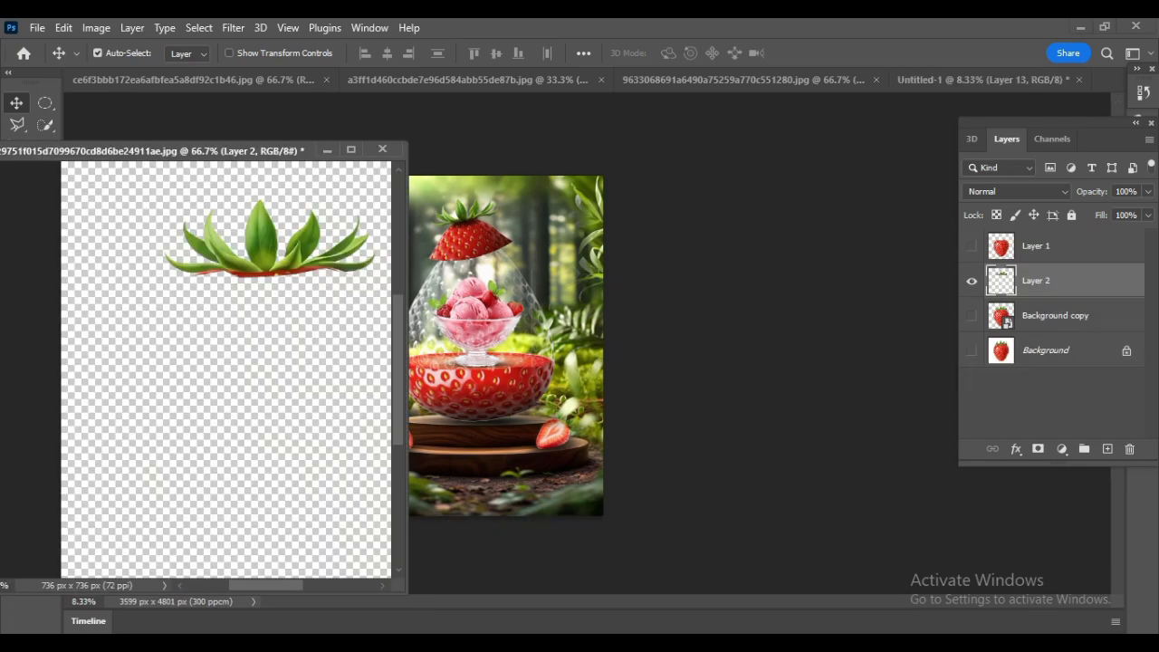
click(971, 246)
click(971, 246)
click(971, 281)
click(971, 315)
drag(281, 362, 540, 480)
Scale the whole strawberry to 12.02%, rotate it 54.31° and place it on the ground in front of the podium
key(ctrl+t)
mouse_move(497, 480)
mouse_down()
mouse_move(541, 471)
mouse_move(478, 469)
mouse_up()
drag(564, 449, 488, 429)
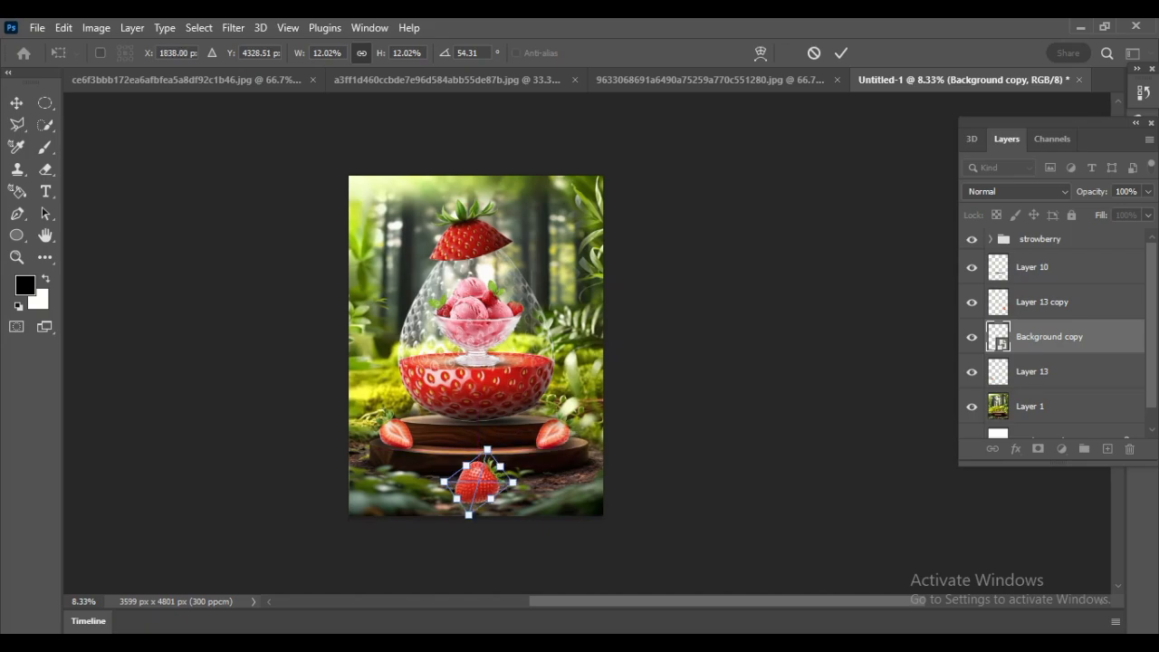
click(841, 52)
Add a layer mask to the foreground strawberry and erase its lower edge so it sinks into the soil
click(1037, 448)
click(45, 169)
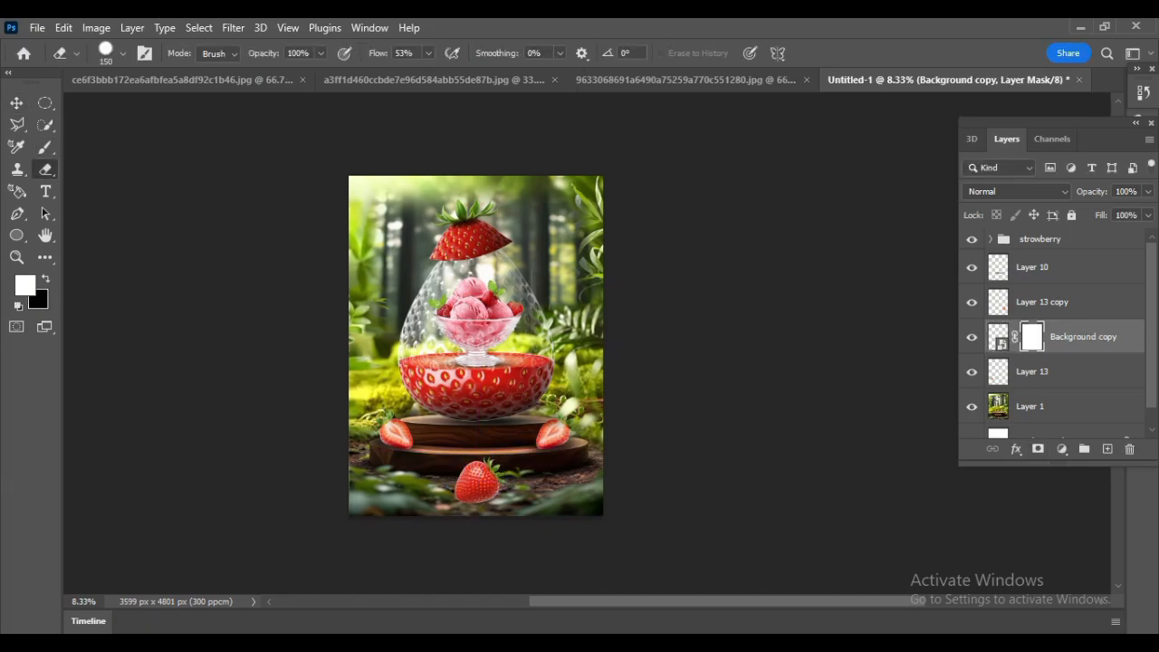
click(122, 53)
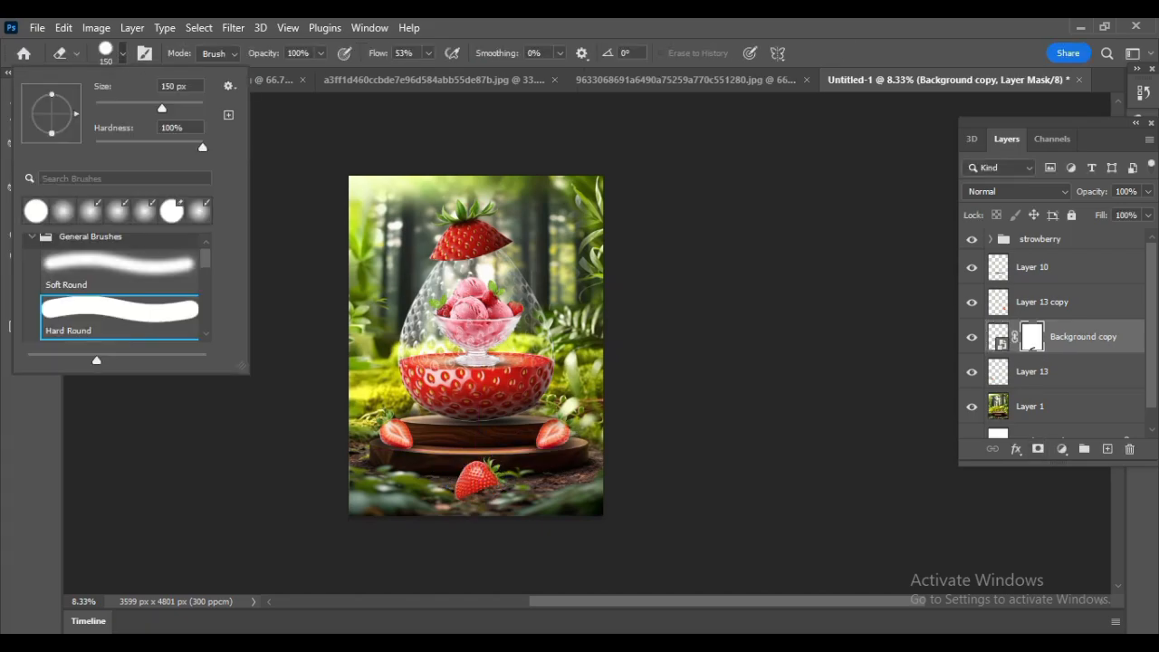
click(34, 209)
key(Return)
key(v)
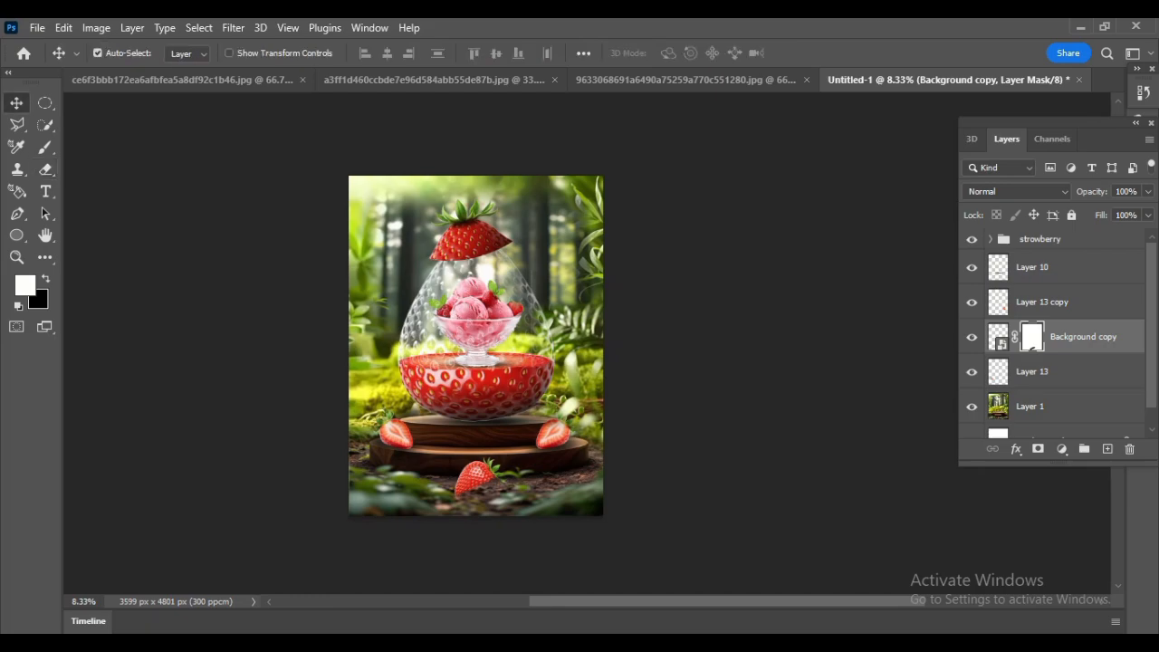
Rotate the masked foreground strawberry slightly clockwise and settle it lower on the ground
key(ctrl+t)
drag(503, 457, 518, 472)
click(840, 53)
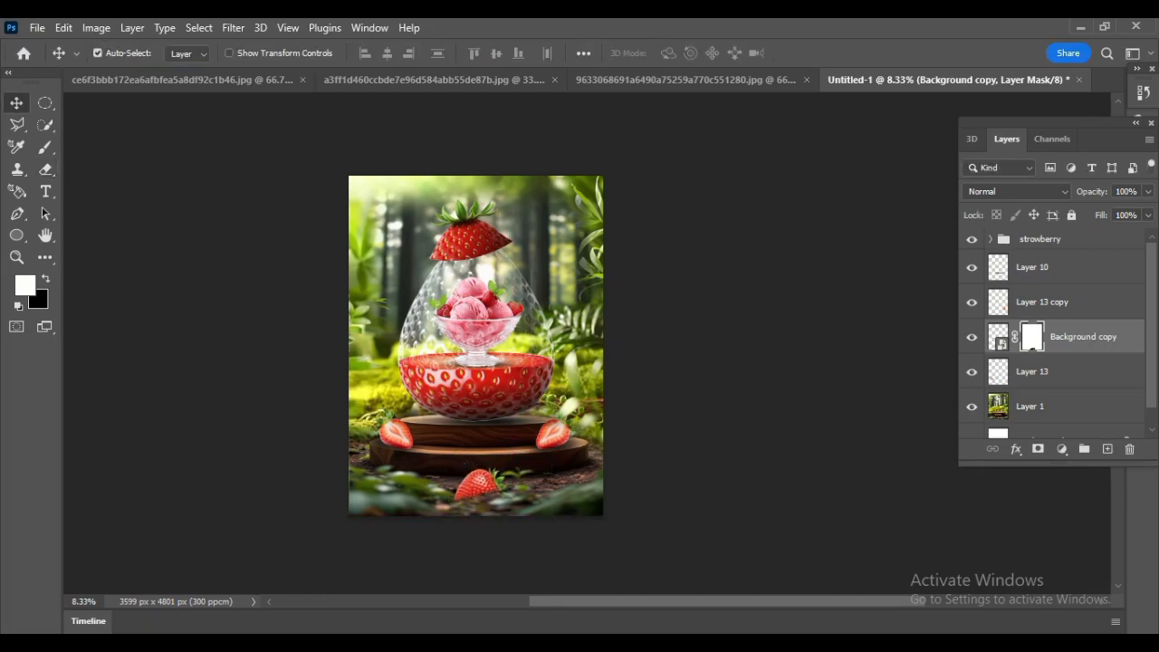
Add a new layer clipped to the foreground strawberry and paint soft black shading along its right side and underside
click(1107, 449)
right_click(1057, 336)
click(882, 367)
click(46, 148)
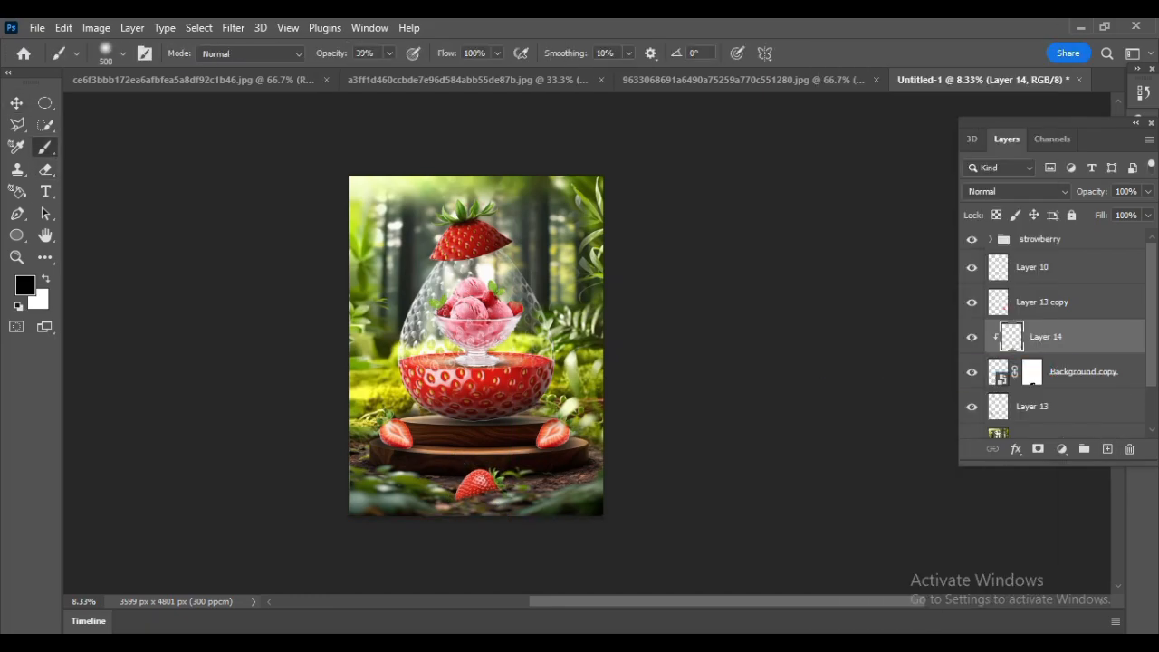
drag(503, 487, 461, 500)
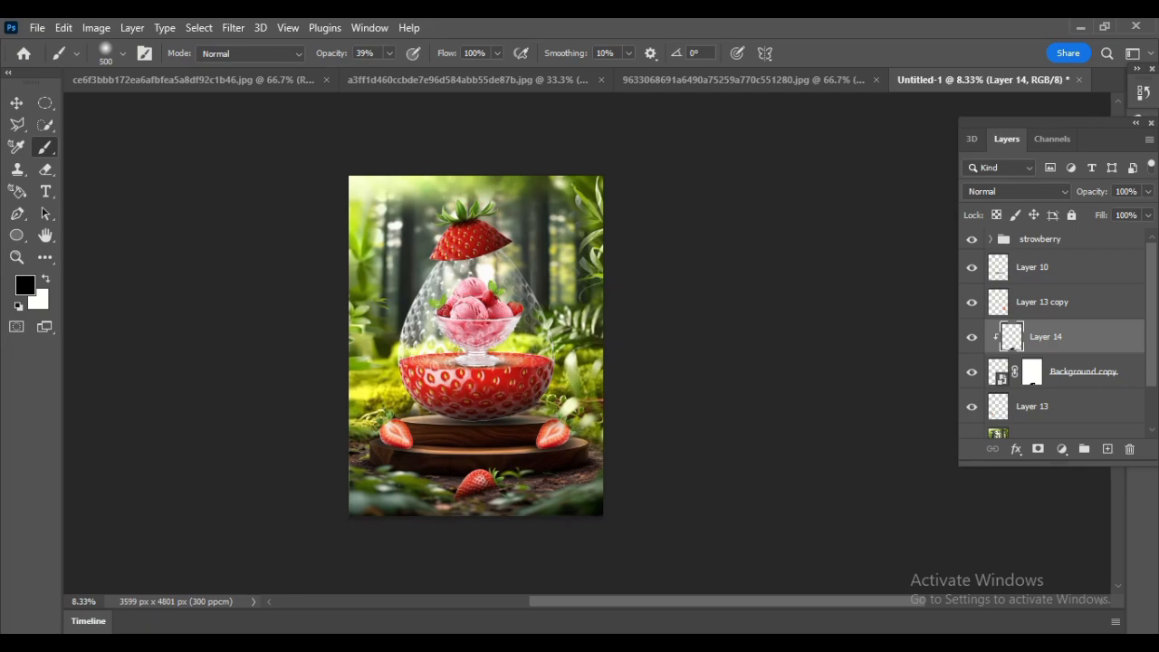
key(v)
Set up a Tilt-Shift blur on Layer 1 with 53 px blur and 100% distortion
click(1050, 385)
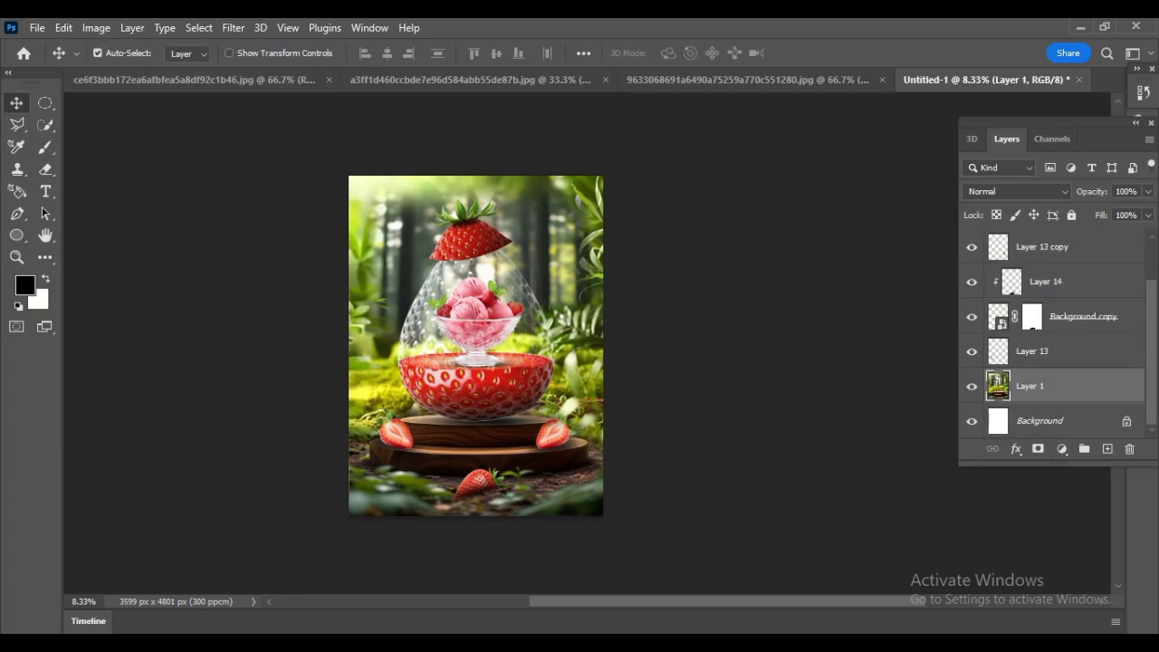
click(233, 27)
mouse_move(271, 260)
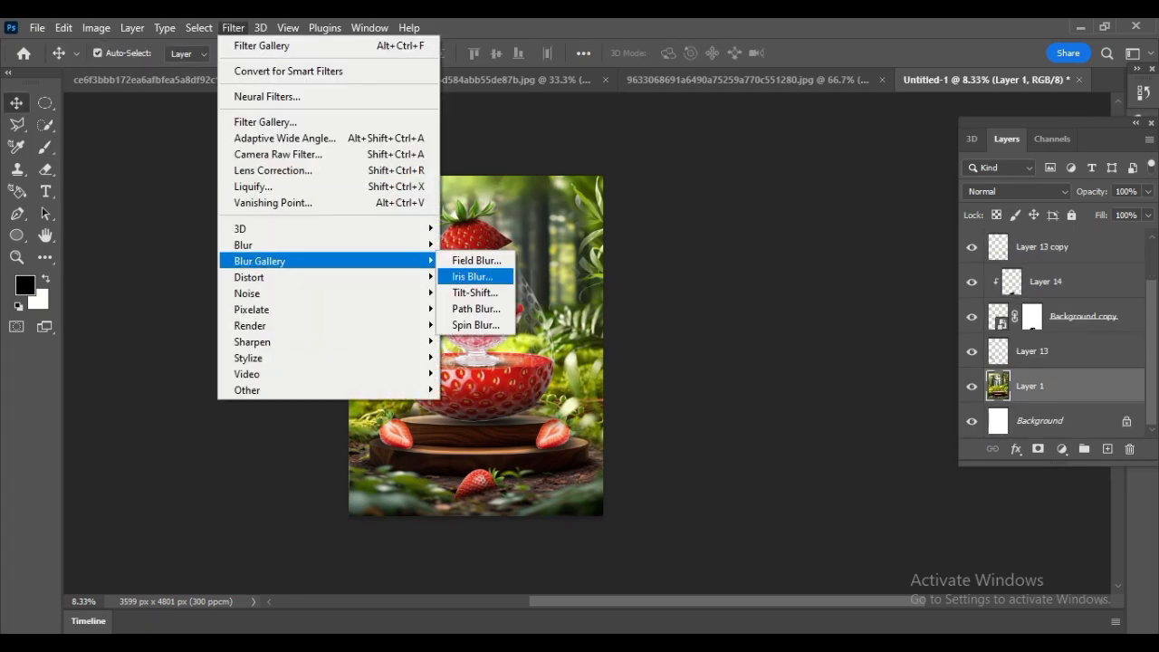
click(471, 276)
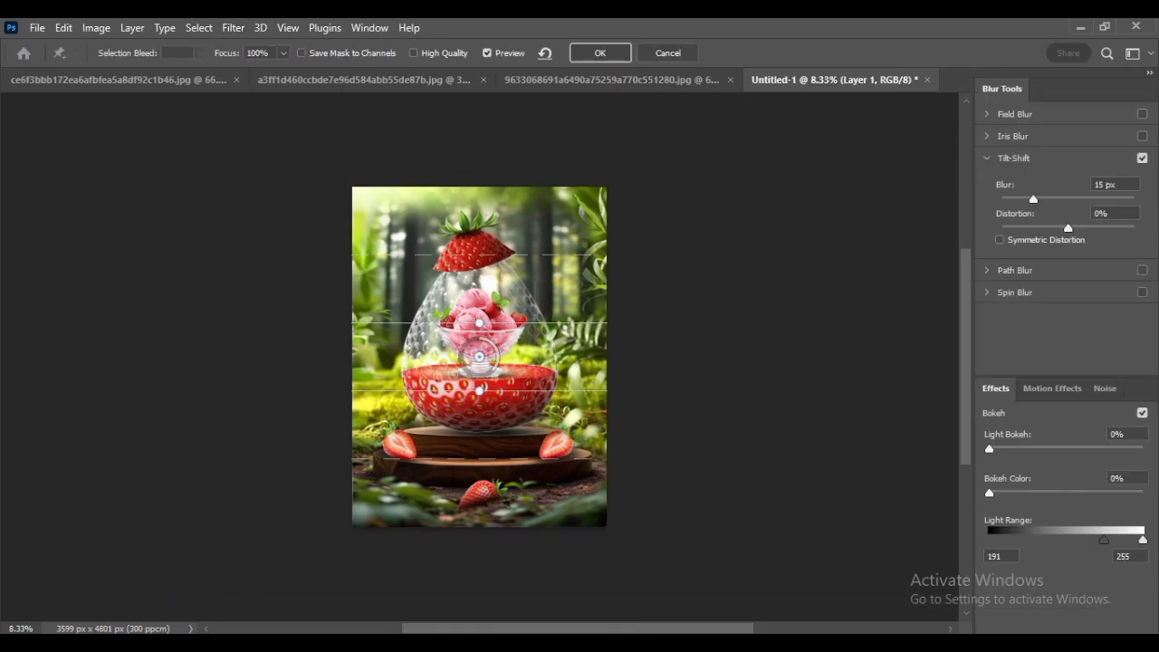
drag(1033, 199, 1135, 228)
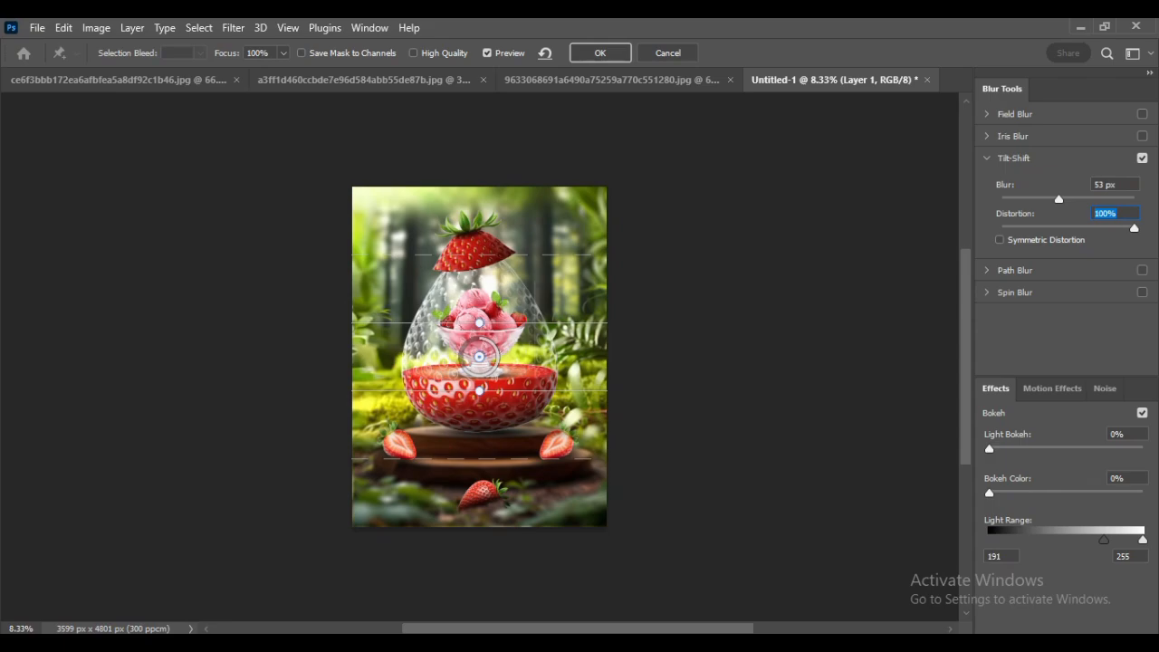
Raise the blur's bokeh color, shift its focus center slightly upward and apply the filter
mouse_move(989, 449)
mouse_down()
mouse_move(1048, 449)
mouse_move(987, 449)
mouse_up()
drag(990, 493, 1086, 493)
mouse_move(479, 357)
mouse_down()
mouse_move(476, 408)
mouse_move(477, 345)
mouse_up()
key(Return)
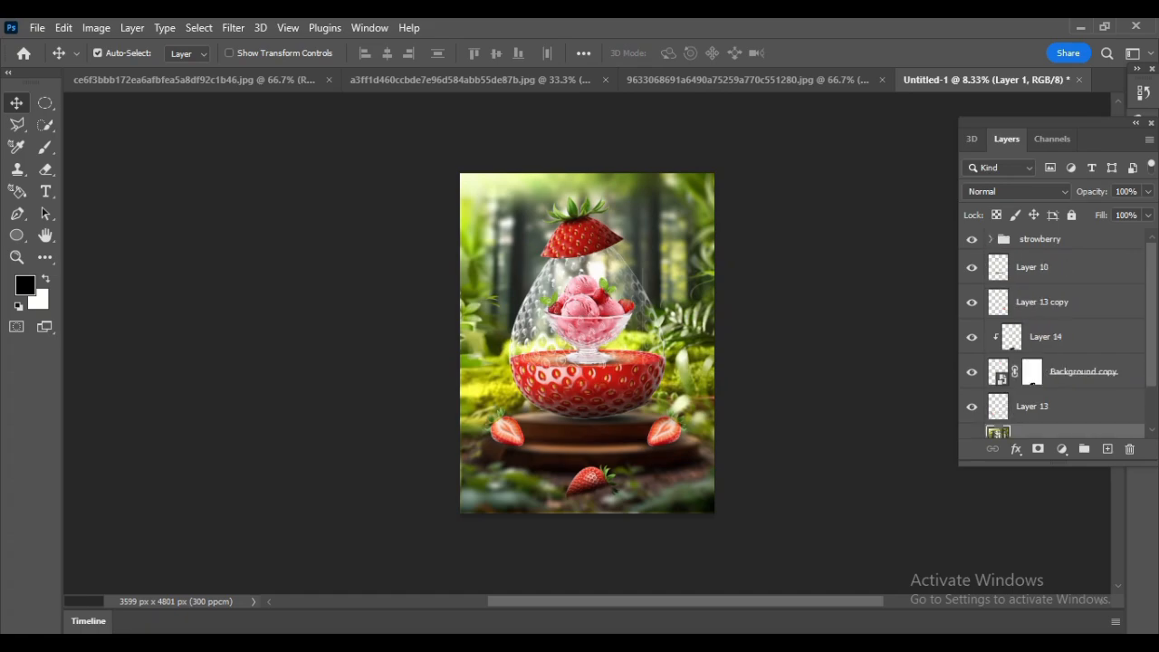
Nudge the strowberry group slightly down so it rests on the podium
click(1040, 240)
key(shift+Down)
key(shift+Down)
key(shift+Down)
key(shift+Down)
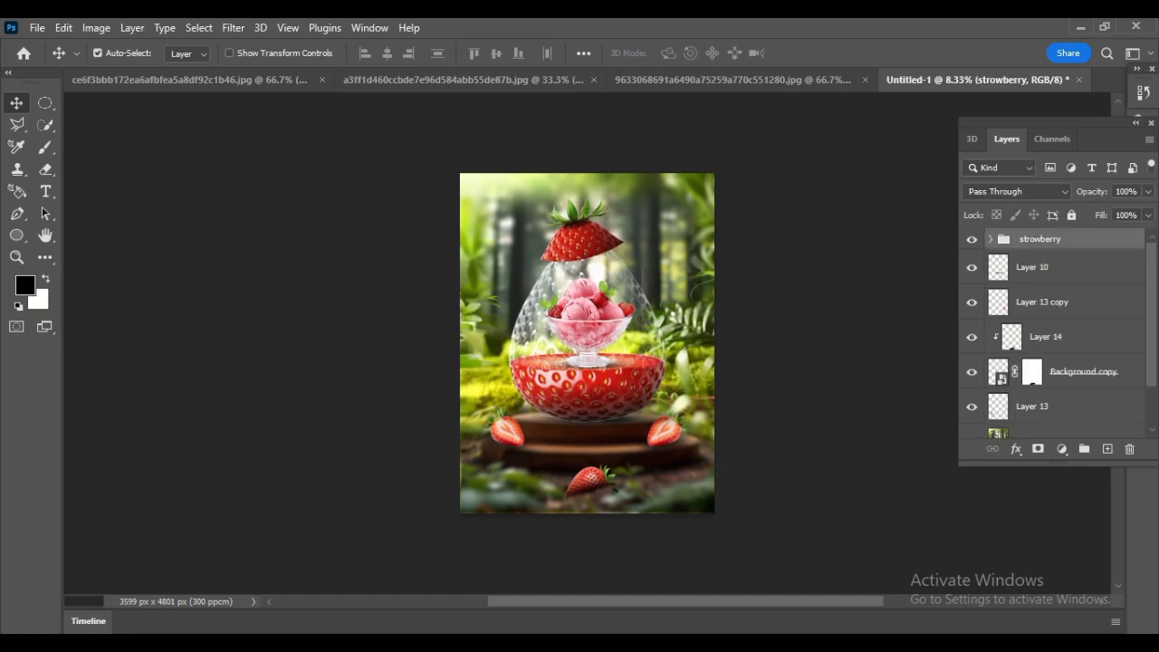
key(shift+Up)
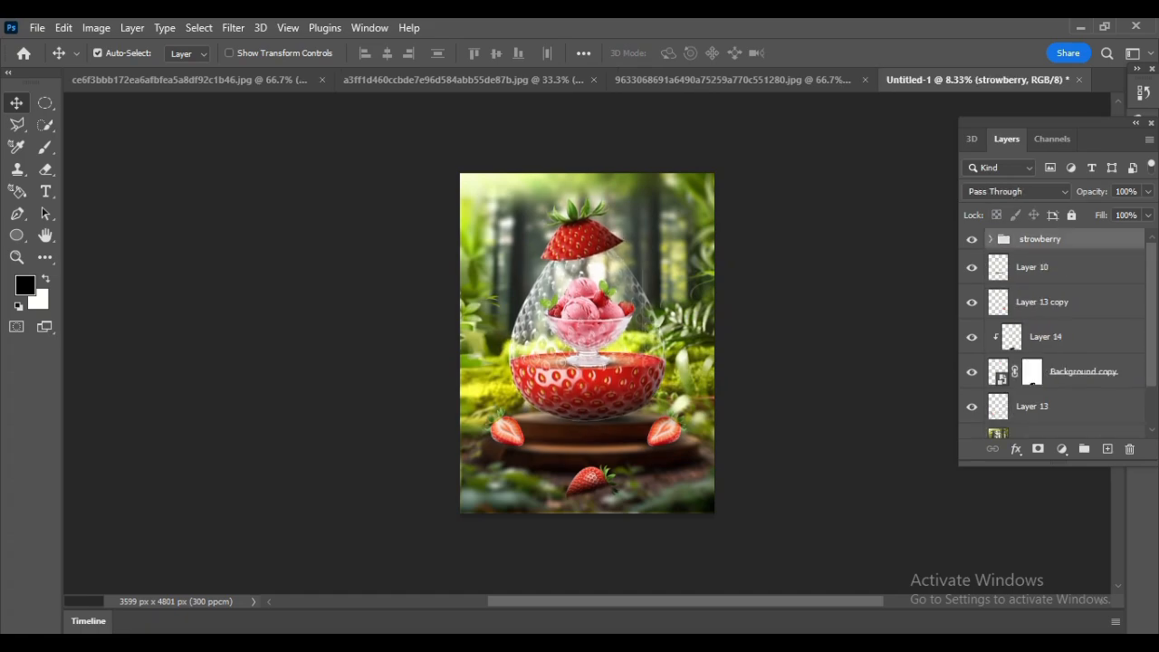
Add a Color Lookup adjustment layer above Layer 1 with the TensionGreen.3DL lookup
scroll(1041, 362, down, 2)
click(1041, 387)
click(1061, 449)
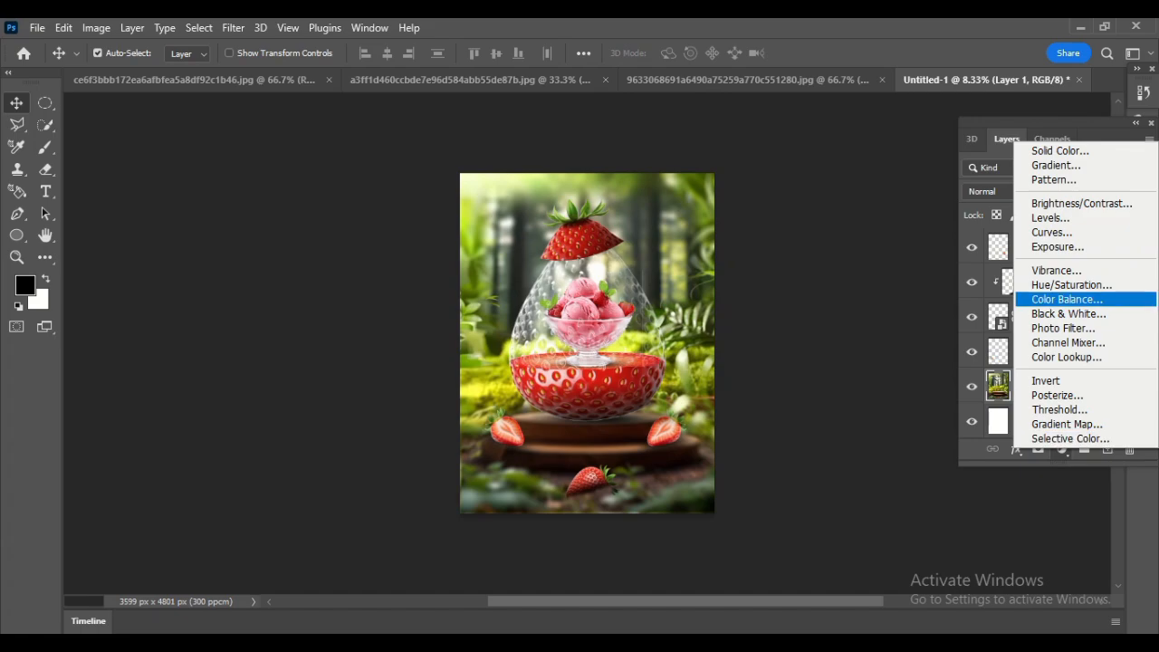
click(1068, 300)
click(207, 239)
click(163, 494)
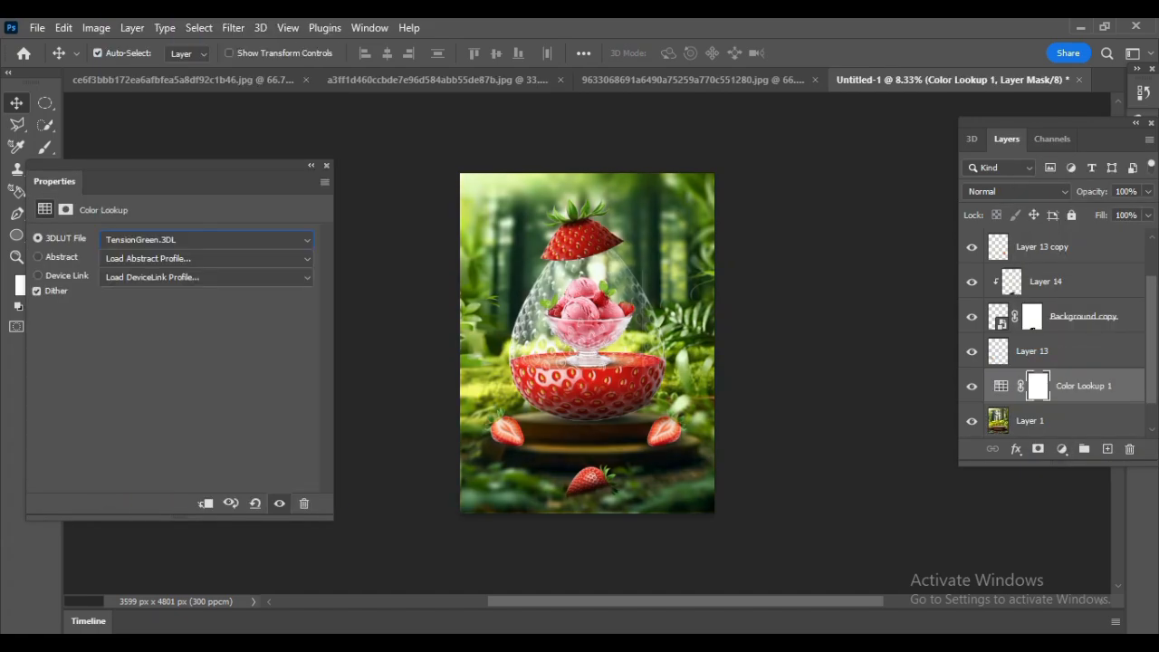
Browse the 3DLUT presets of the Color Lookup layer and choose one giving the forest a dark, blue night-time look
key(Up)
key(Up)
key(Up)
key(Up)
key(Up)
key(Up)
key(Up)
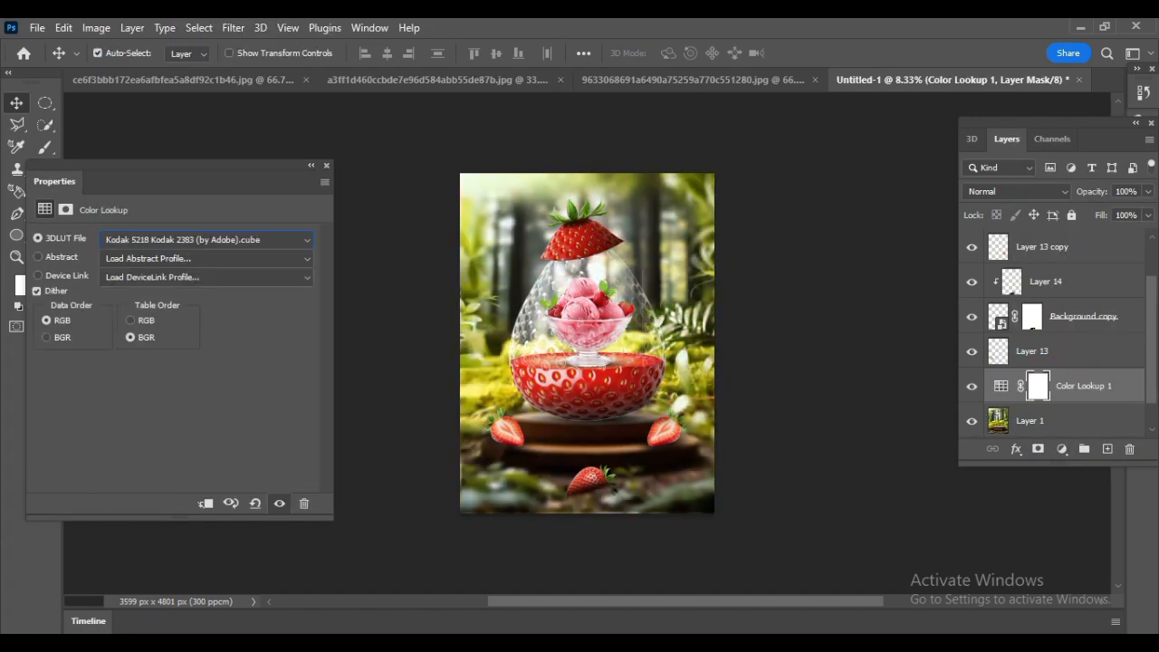
key(Up)
key(Up)
key(Up)
key(Up)
key(Up)
key(Up)
key(Up)
key(Up)
key(Up)
key(Down)
key(Down)
key(Down)
key(Down)
key(Down)
key(Down)
key(Down)
key(Down)
key(Down)
key(Down)
key(Down)
key(Down)
key(Down)
click(327, 165)
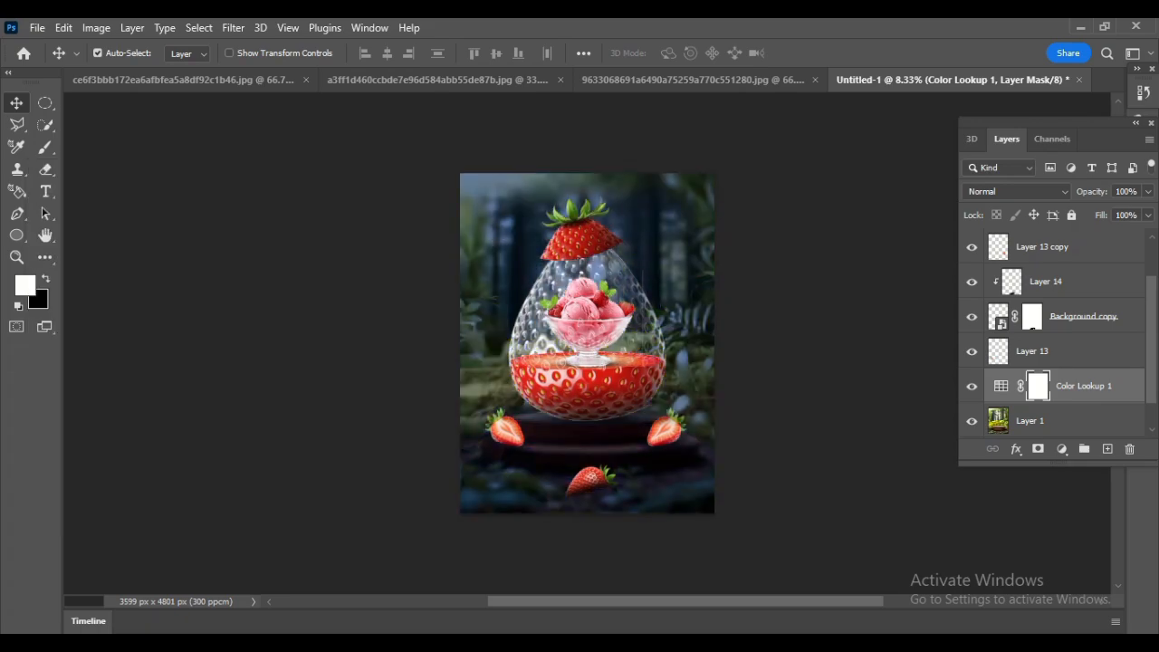
Erase the center of the Color Lookup mask with a soft 5000 px eraser, then a 2400 px one, to brighten around the strawberry
key(e)
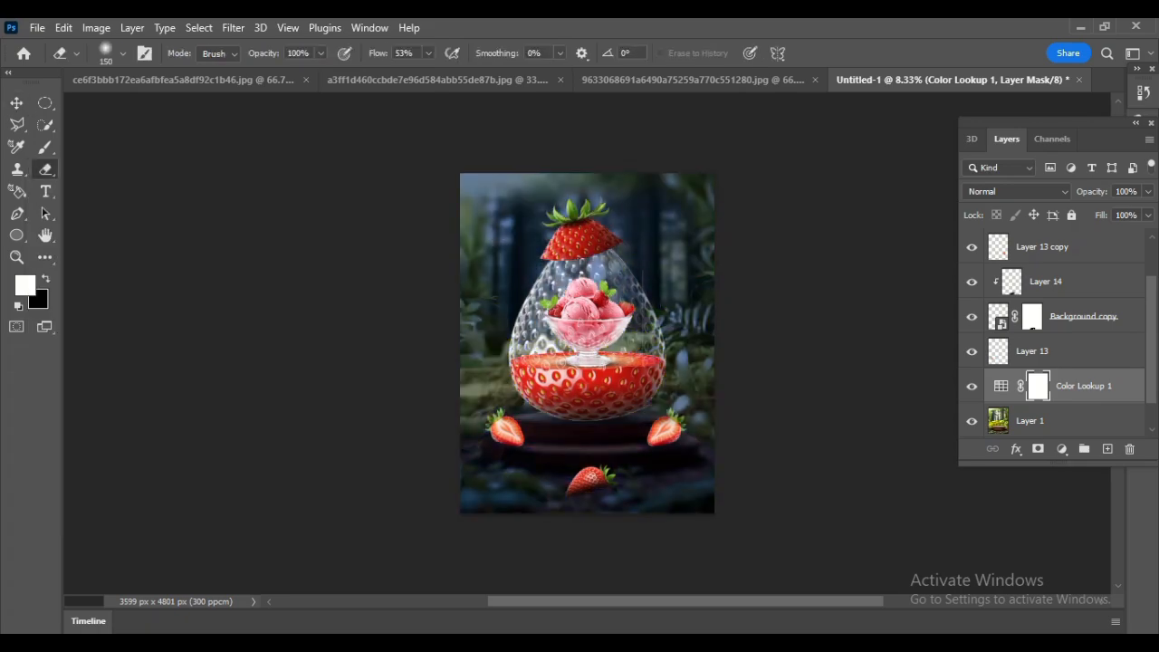
click(587, 327)
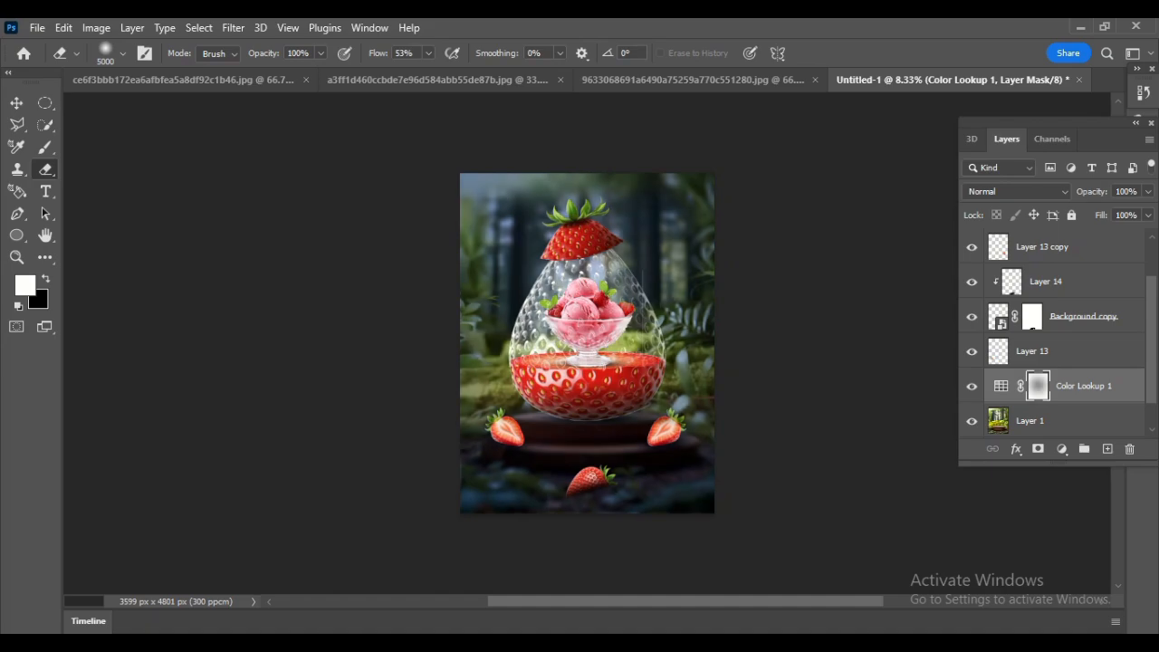
click(587, 337)
click(587, 303)
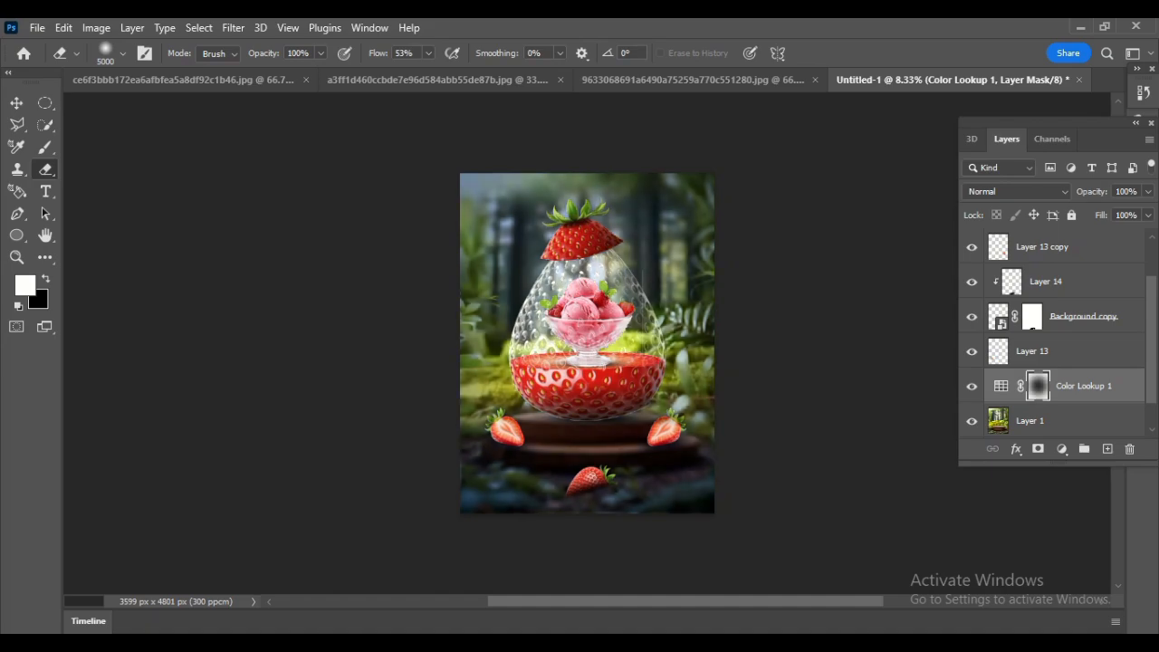
key(bracketleft)
key(bracketleft)
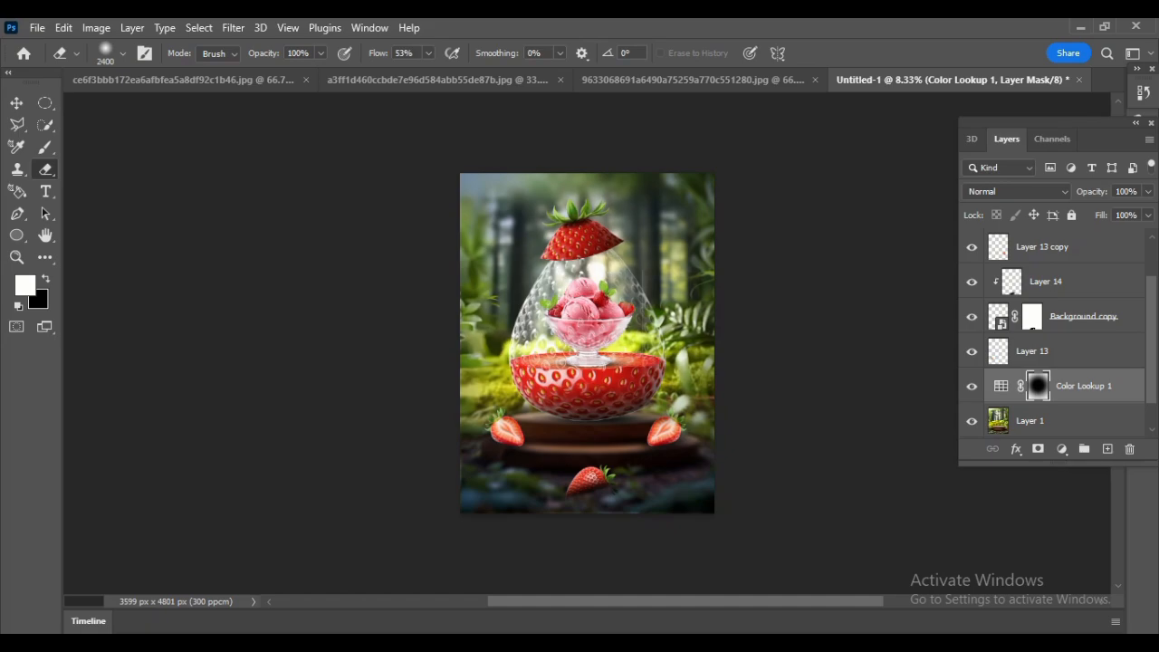
click(16, 102)
click(541, 315)
scroll(1055, 344, up, 3)
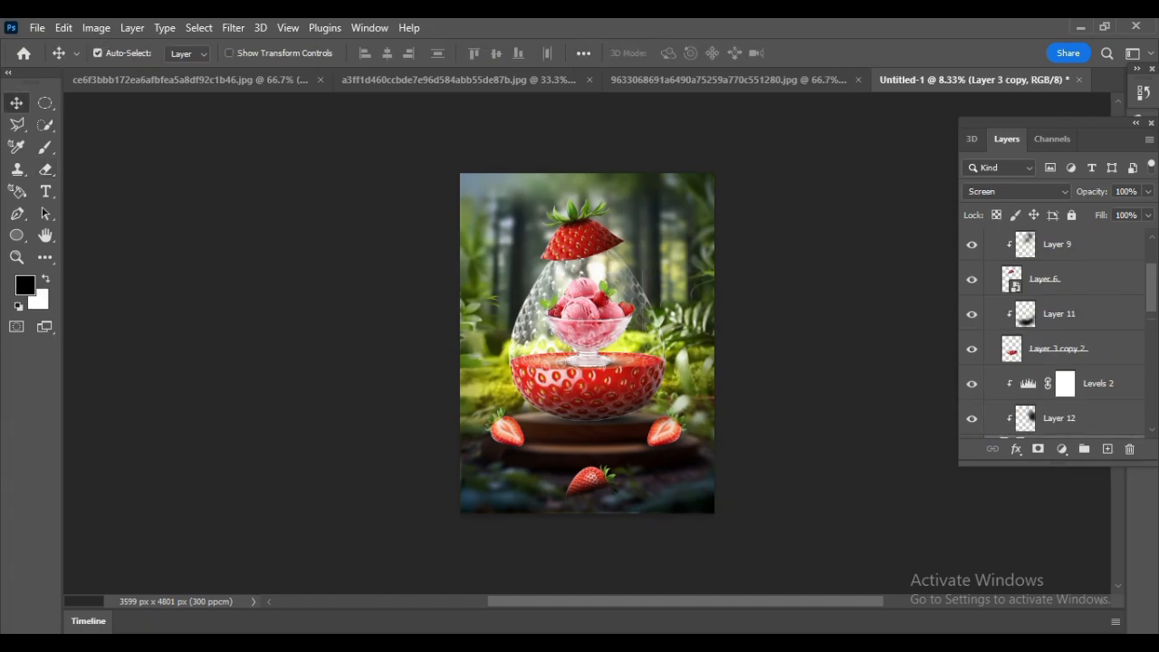
scroll(1054, 335, down, 5)
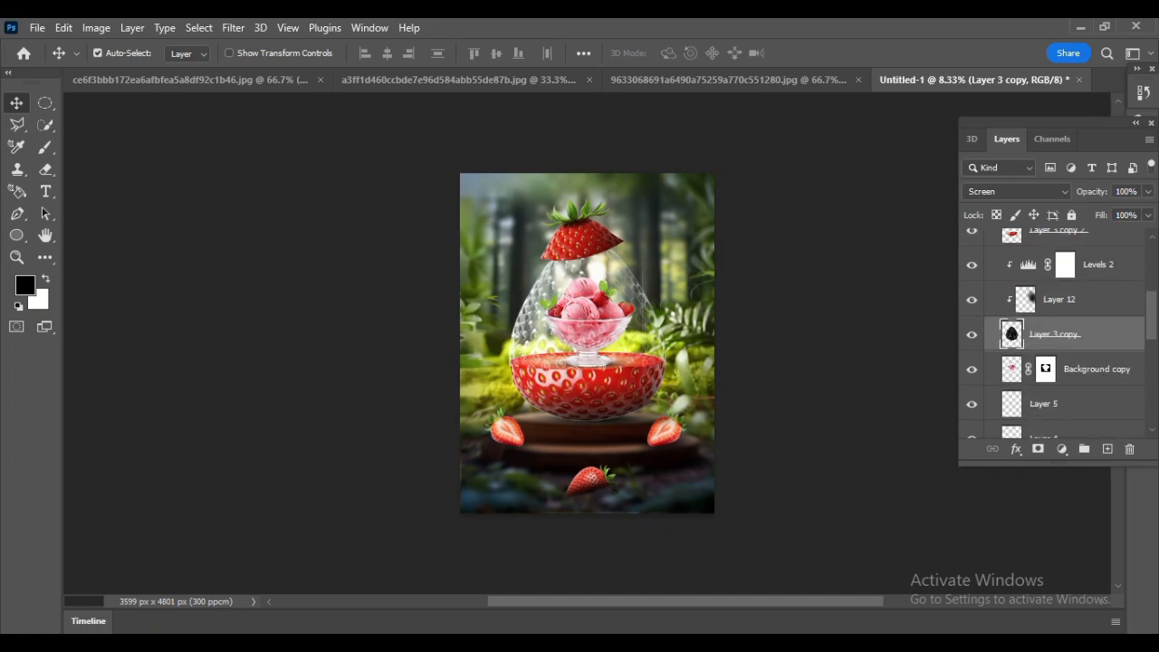
click(1012, 369)
click(45, 169)
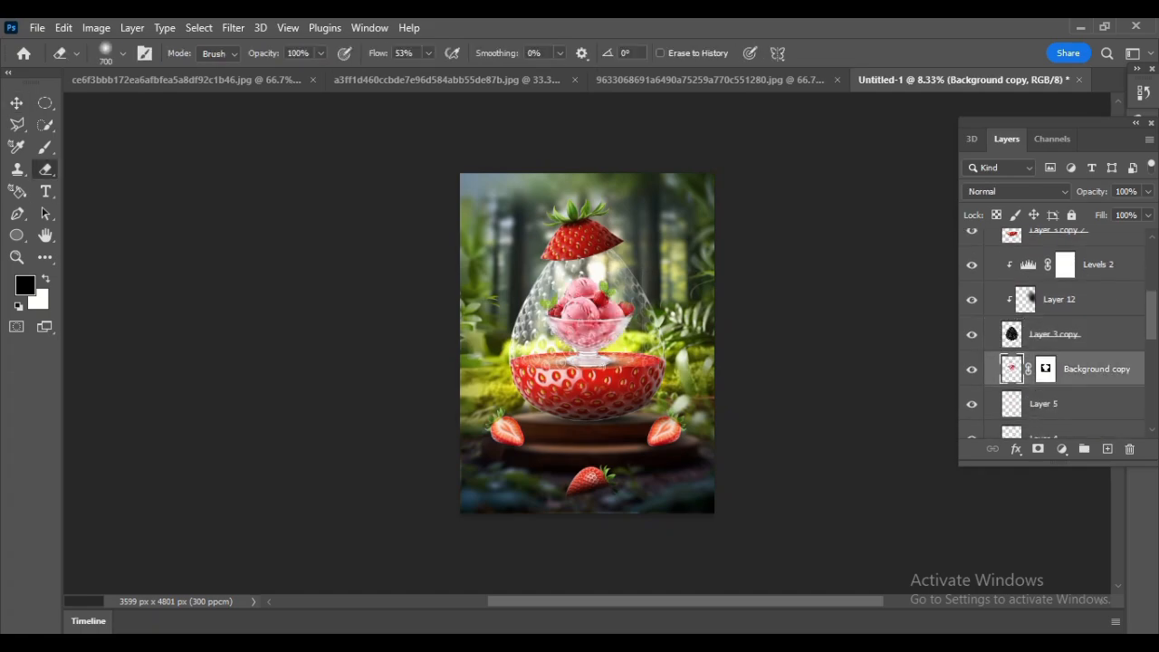
click(16, 103)
Erase more of the lower part of the Color Lookup 1 mask with a soft 700 px eraser to brighten the podium area
scroll(1054, 348, down, 6)
click(1077, 351)
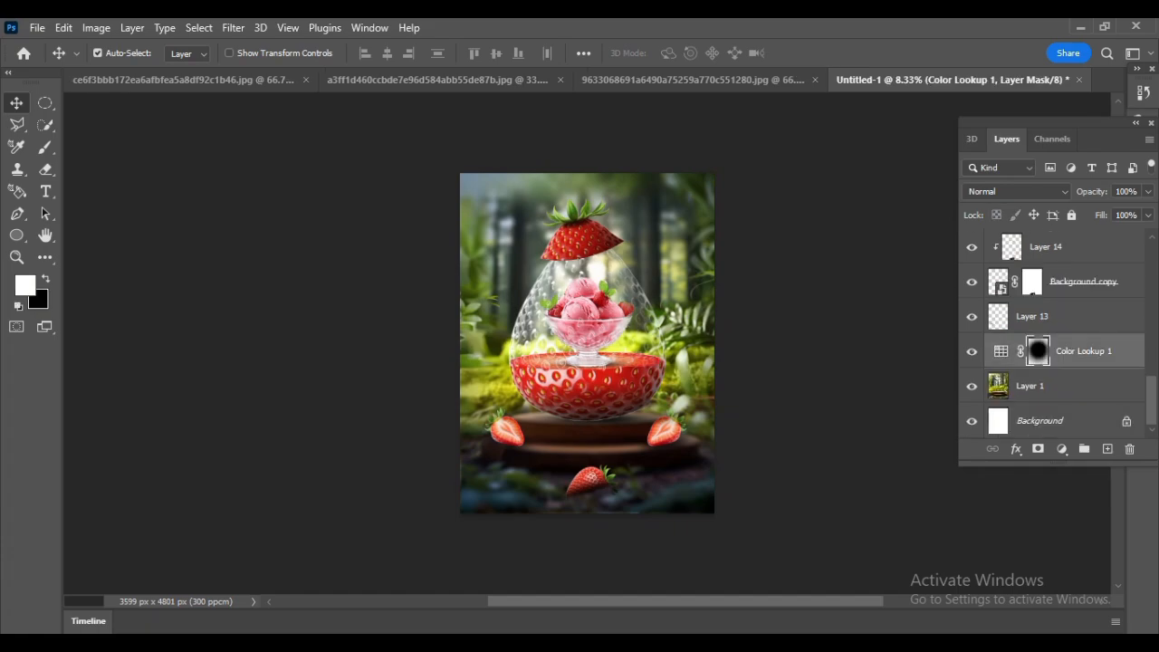
click(46, 169)
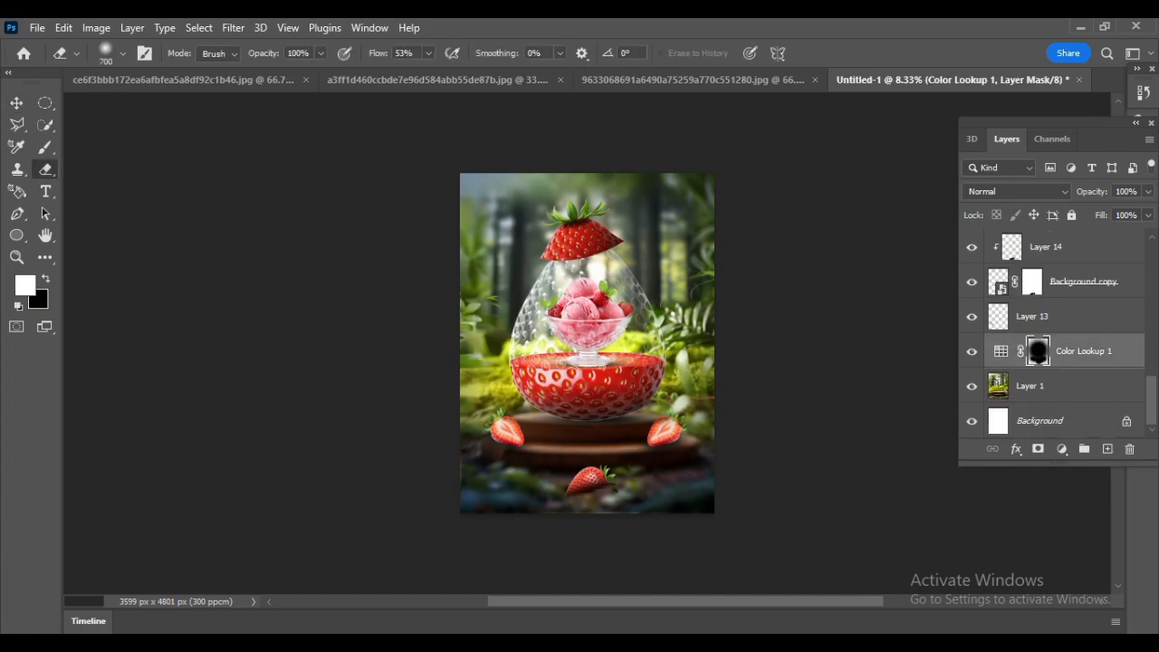
Apply a filter to the forest background on Layer 1 and hide the Color Lookup 1 adjustment
click(1029, 385)
click(232, 27)
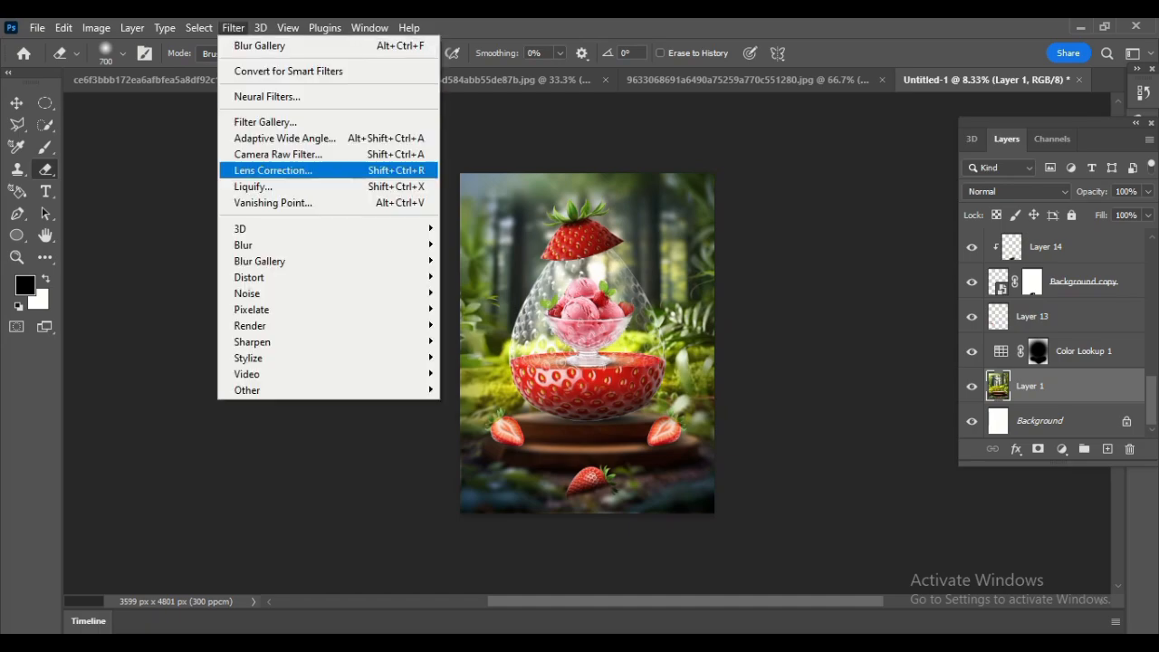
click(480, 328)
mouse_move(706, 415)
mouse_down()
mouse_move(685, 415)
mouse_move(697, 416)
mouse_up()
key(Return)
key(e)
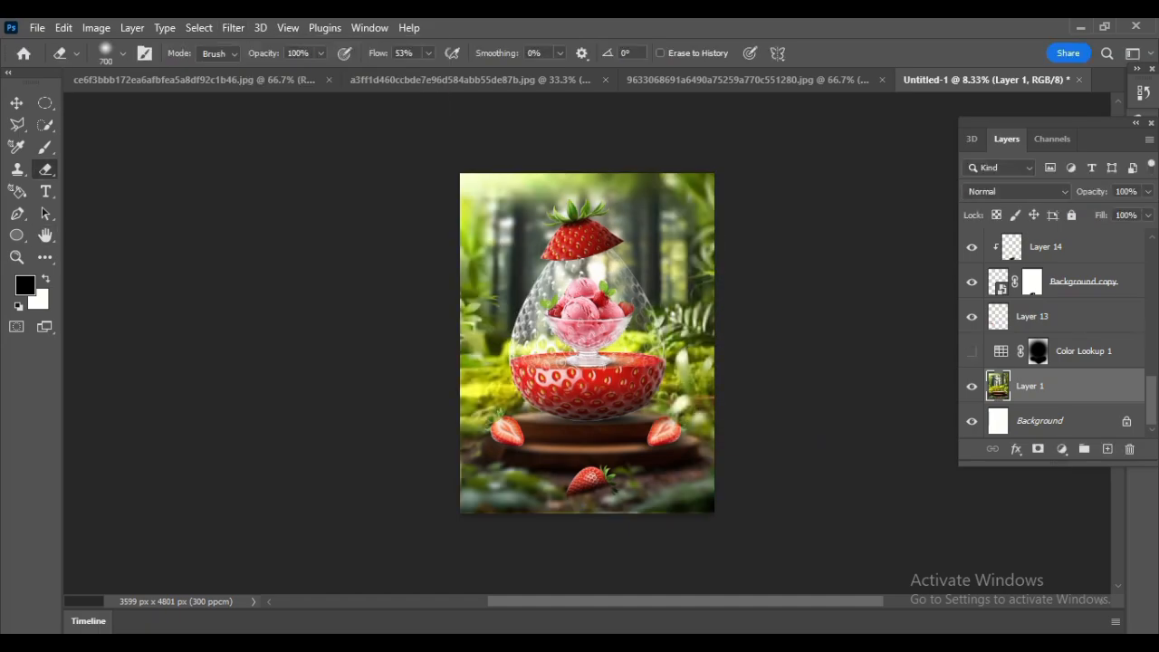